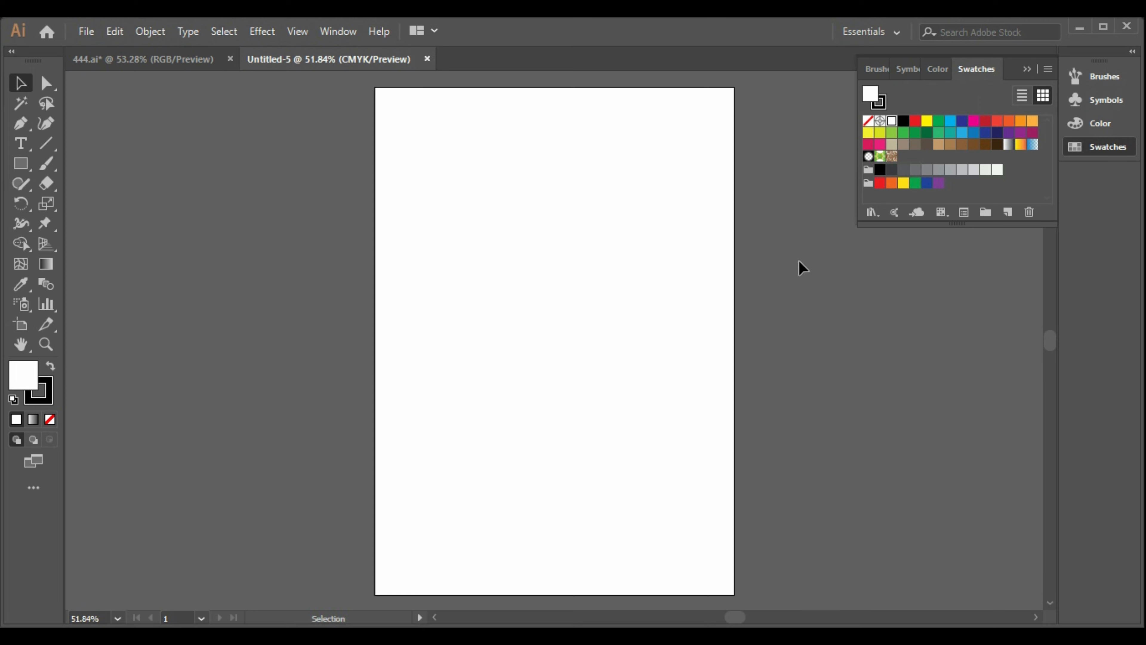
Copy the fashion figure sketch from 444.ai and paste it onto the blank artboard of Untitled-5.
click(156, 63)
click(559, 256)
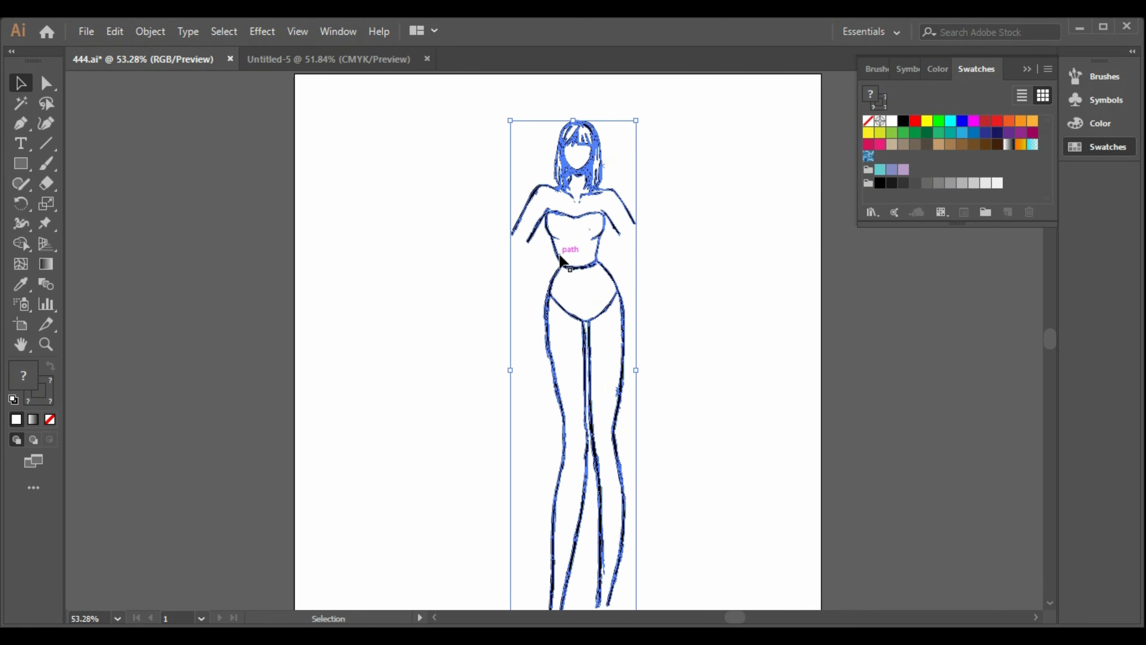
key(ctrl+c)
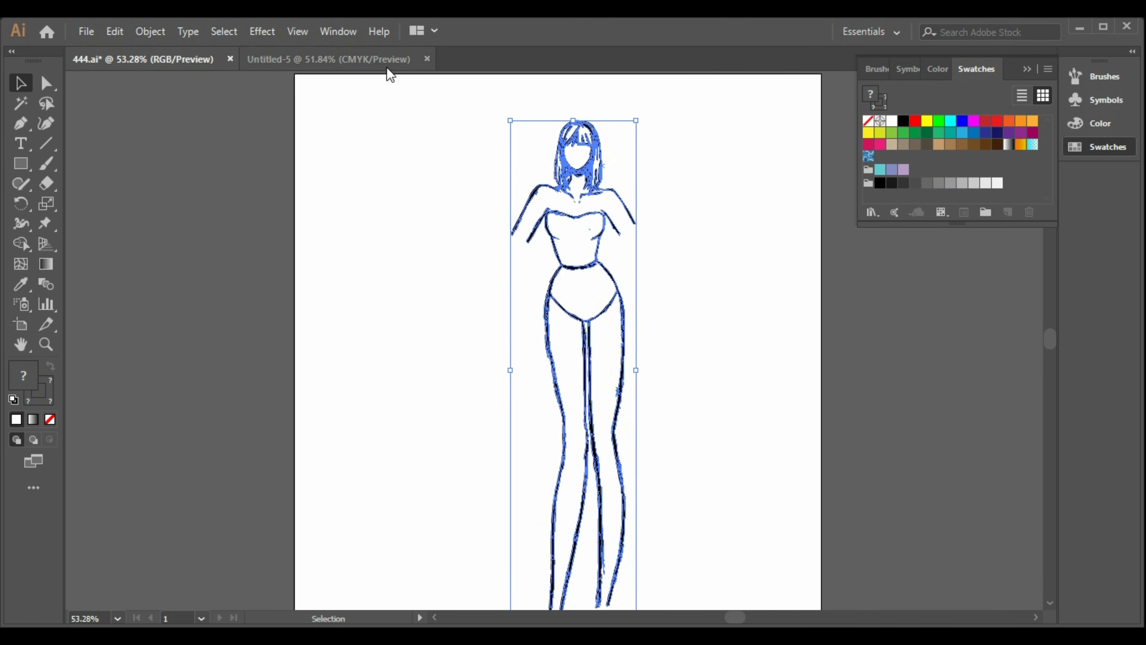
click(387, 66)
right_click(443, 249)
click(773, 428)
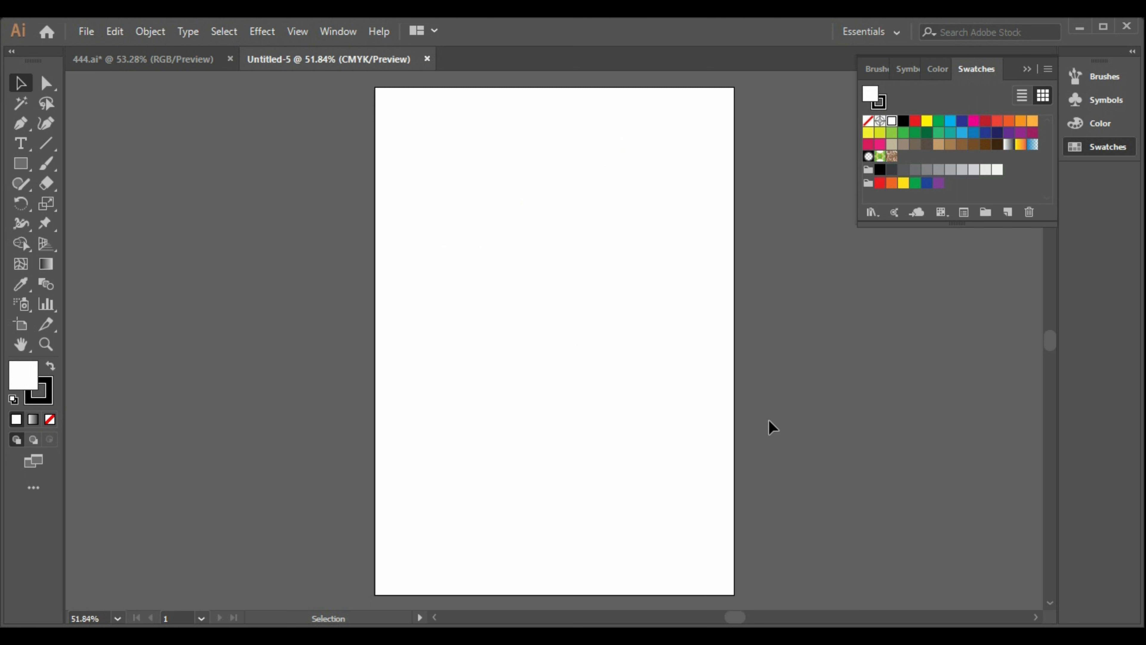
key(ctrl+v)
click(700, 477)
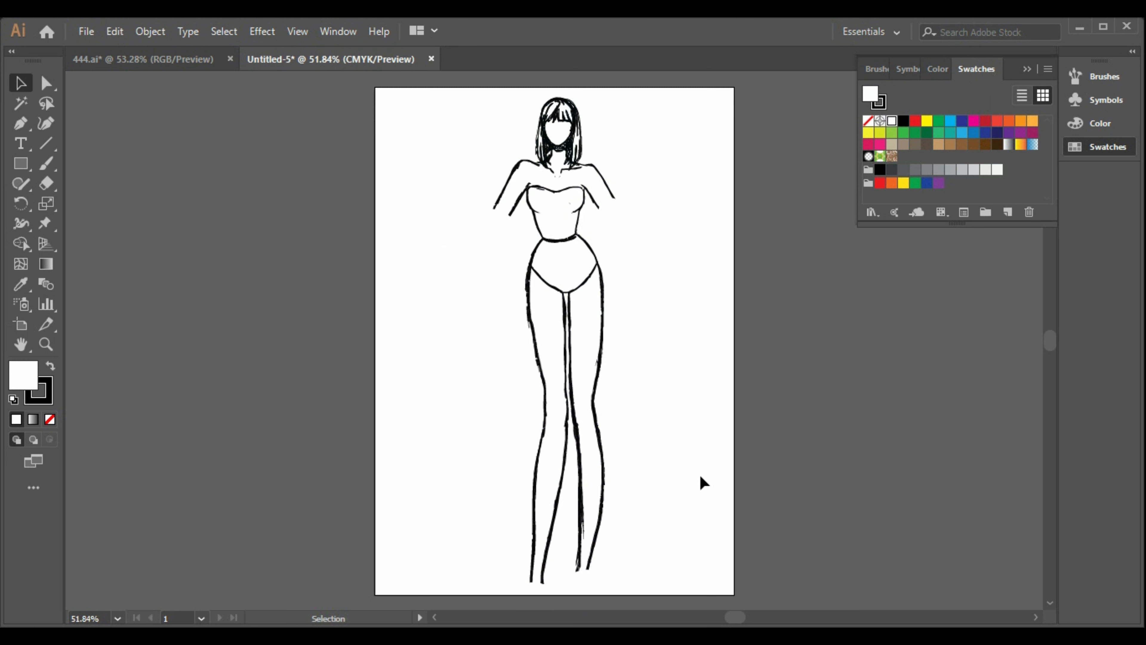
With the Pen tool, trace the left-hand lower leg across the knee, down its inner edge and across the ankle.
click(24, 128)
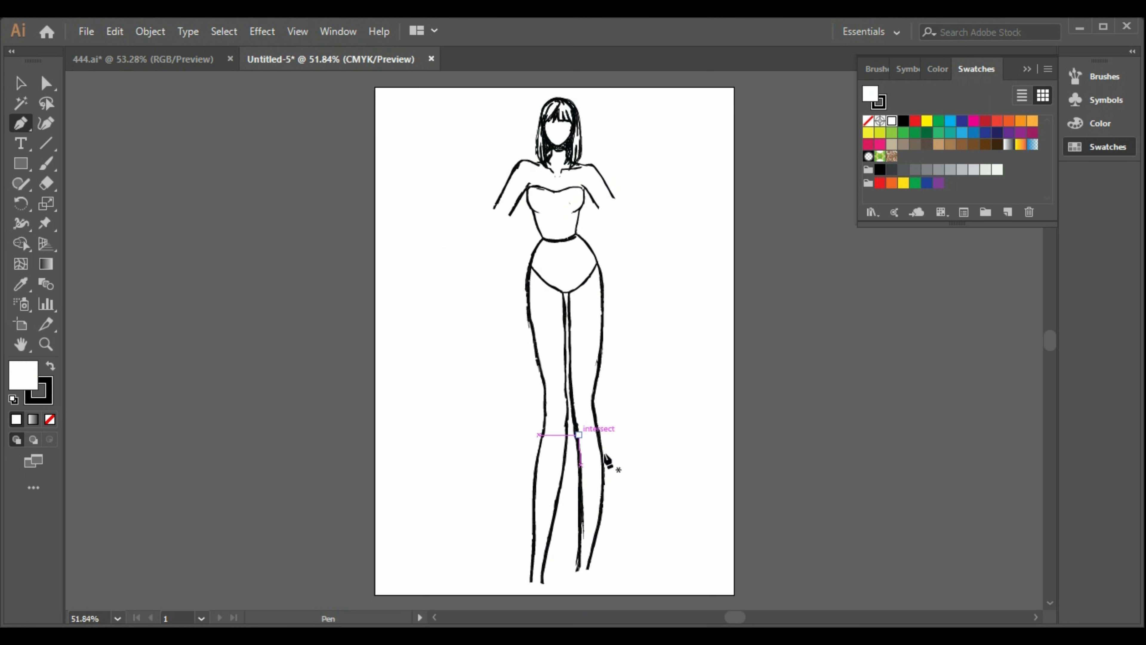
drag(545, 411, 561, 488)
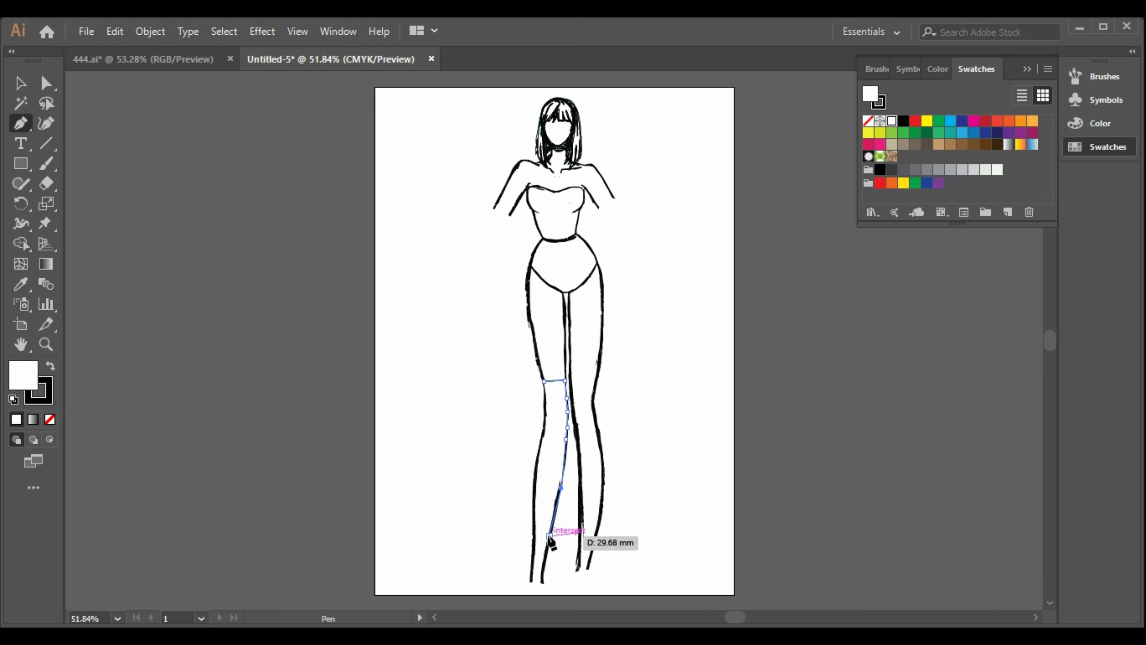
click(552, 515)
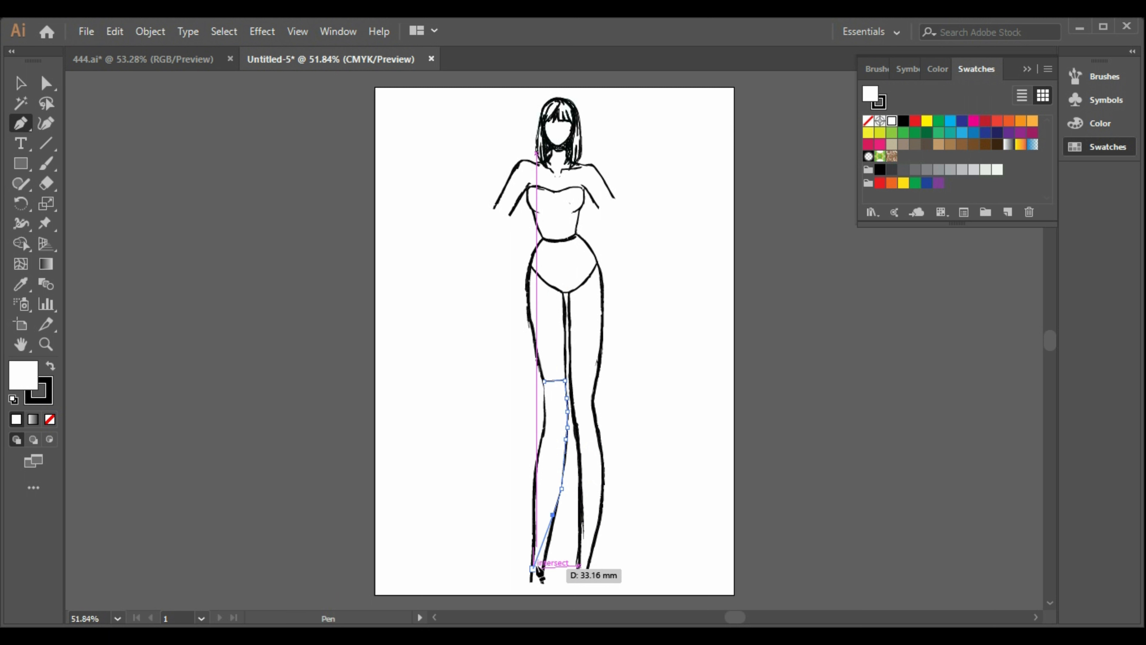
click(547, 555)
click(541, 583)
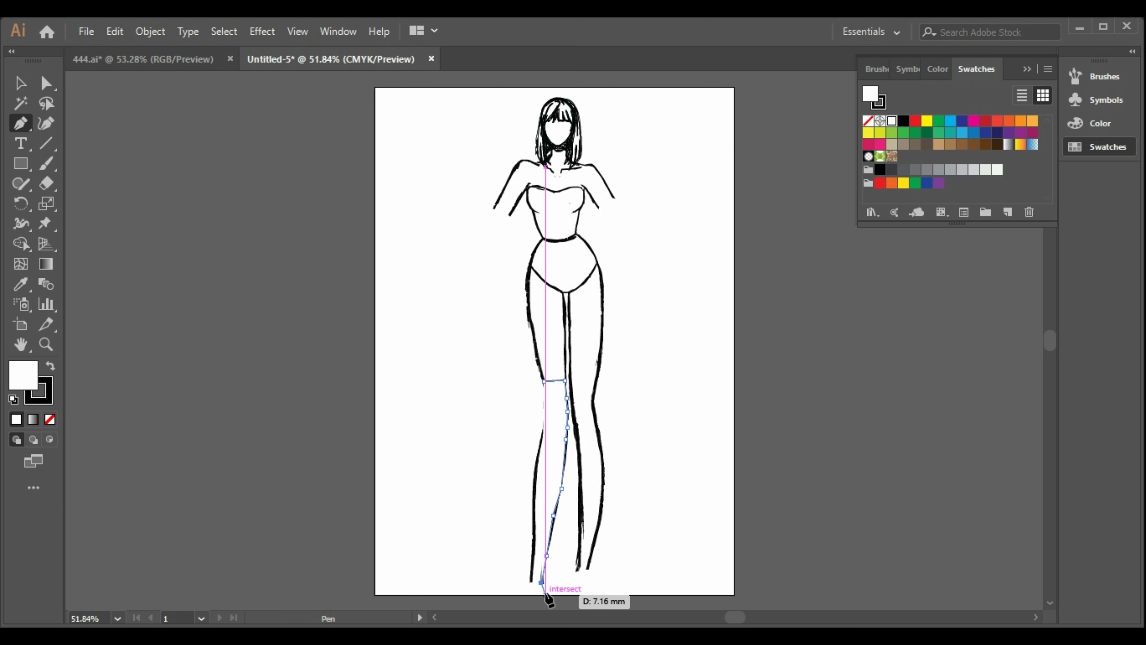
click(531, 582)
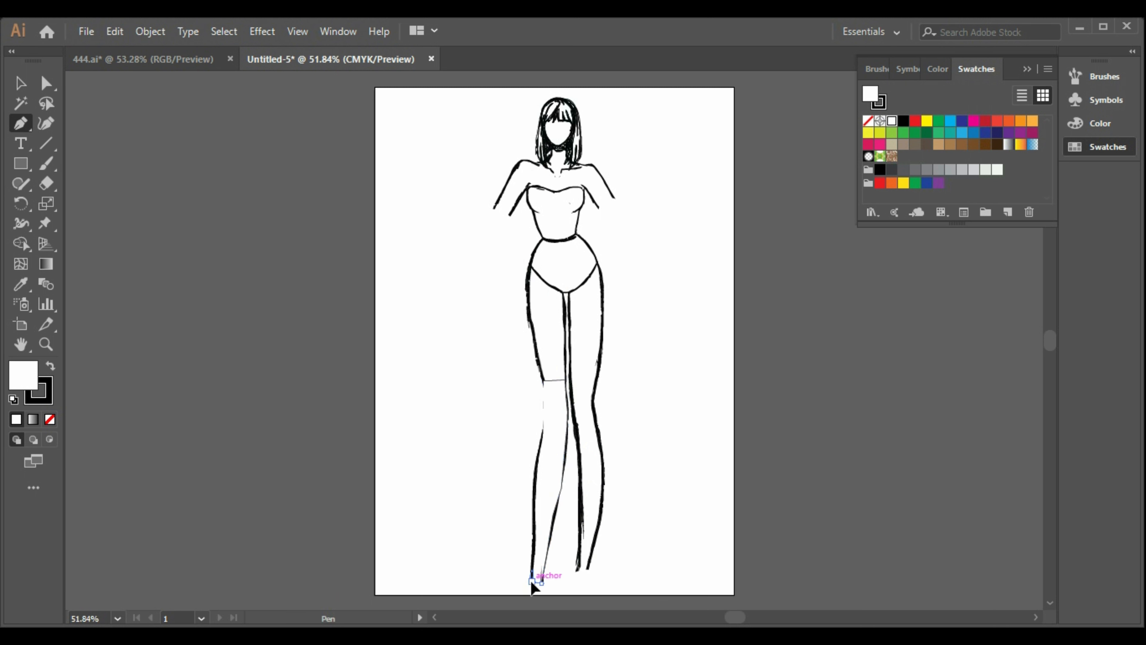
Trace the left-hand lower leg's outer edge from ankle to knee, closing the path and setting its fill to none.
click(531, 538)
click(50, 421)
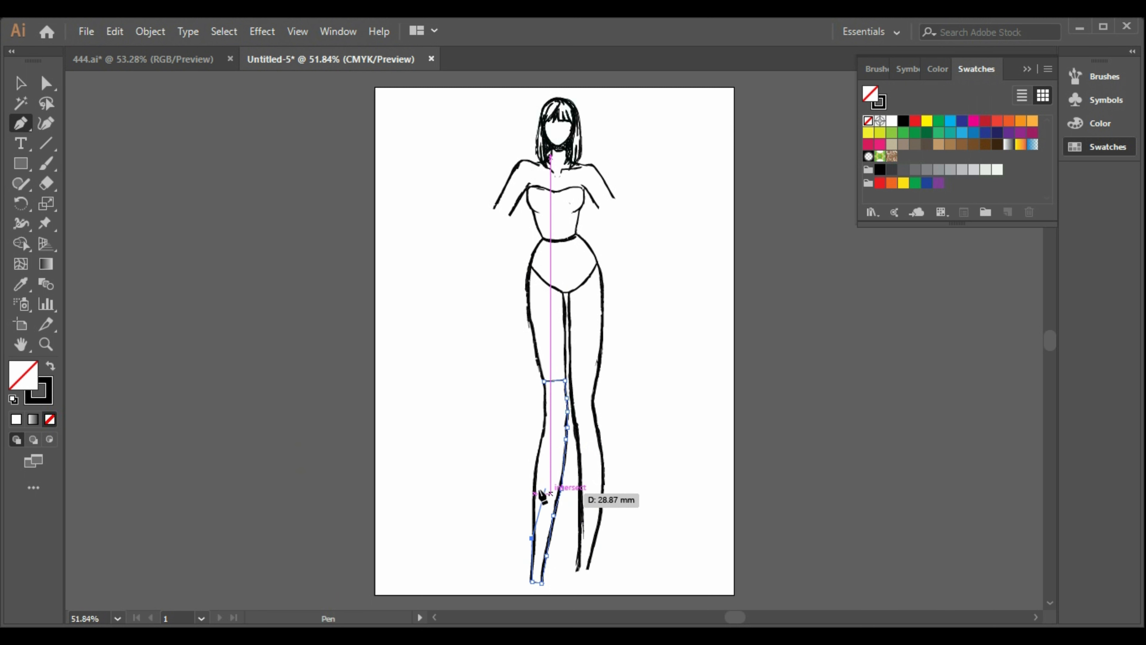
click(536, 486)
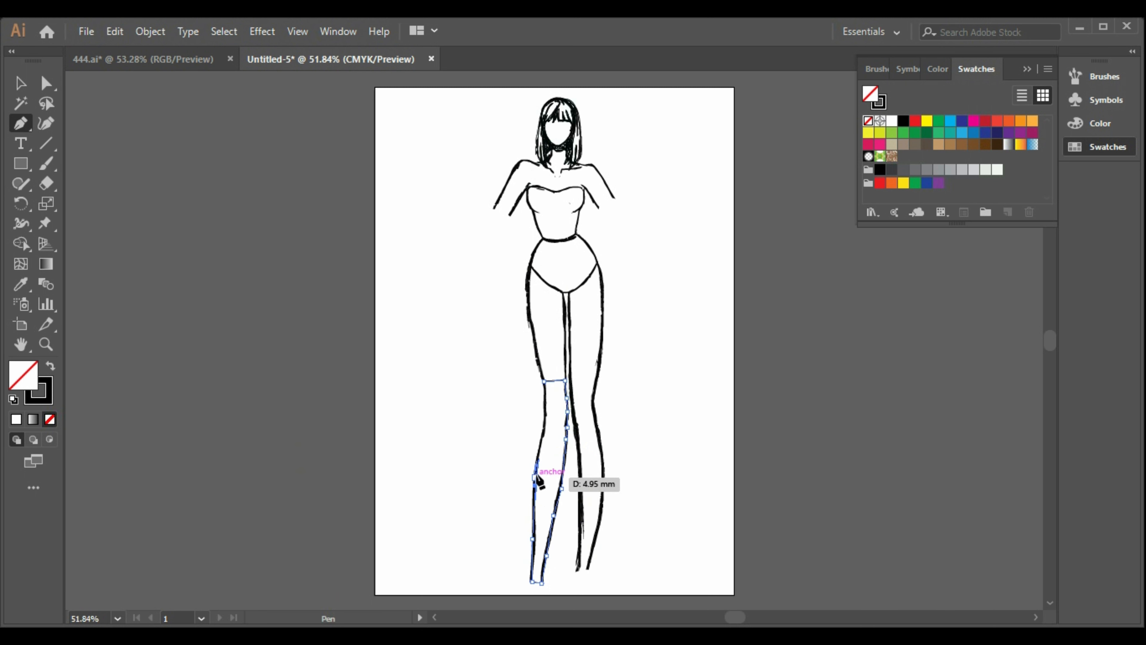
click(537, 459)
click(543, 425)
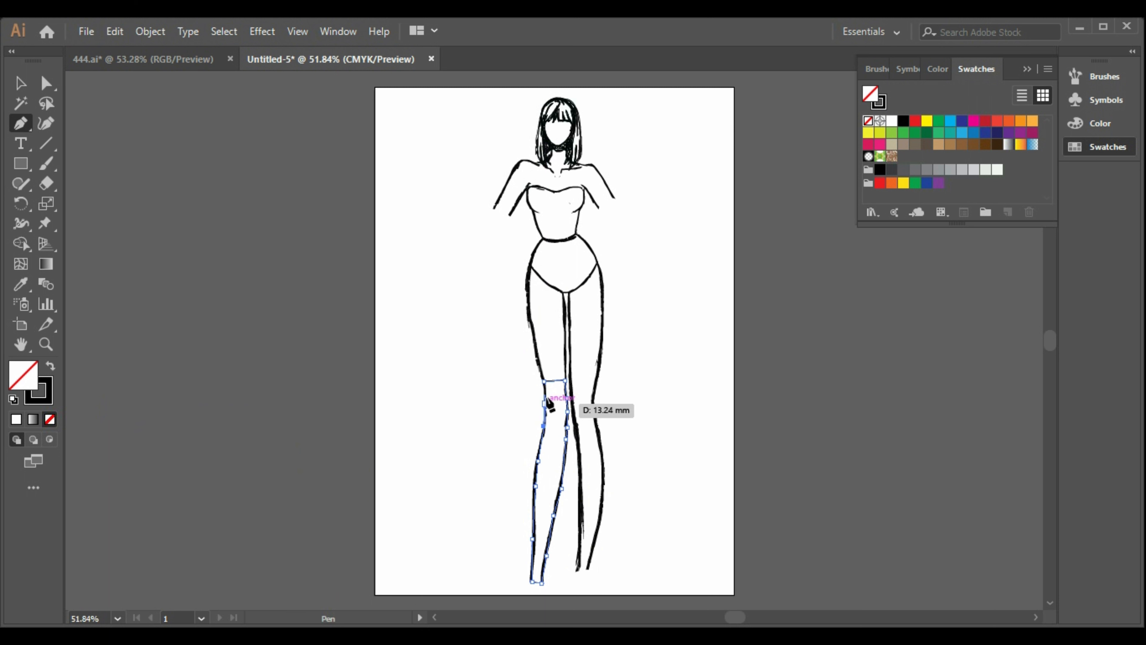
click(544, 381)
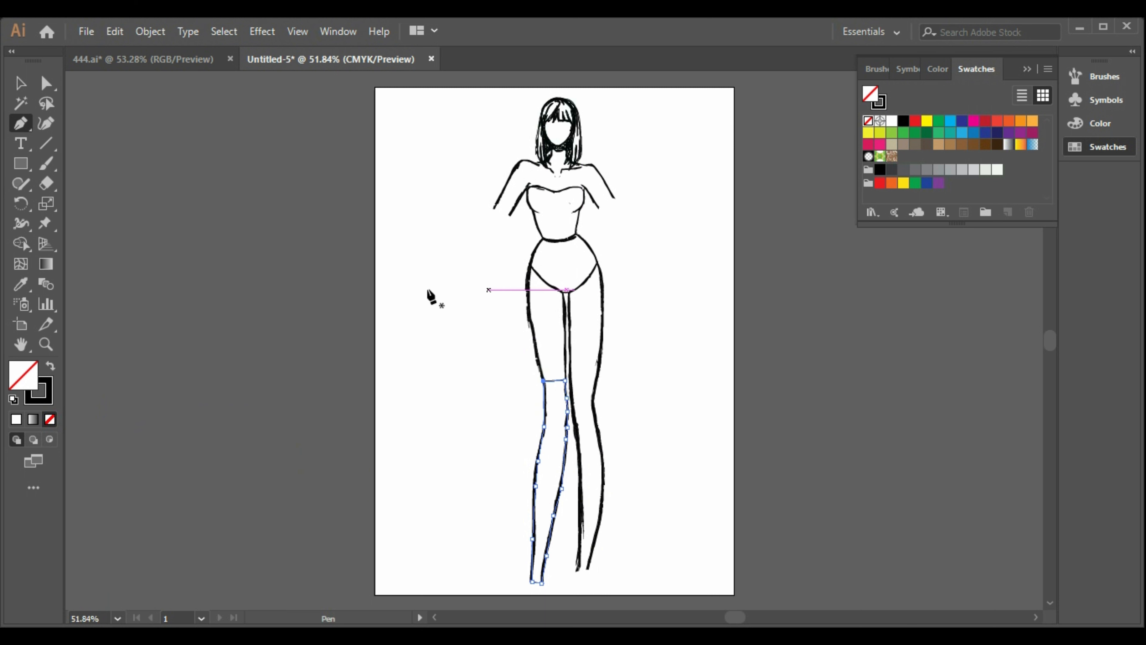
Trace the right-hand lower leg with the Pen tool across the knee, down its outer edge and across the ankle.
click(570, 381)
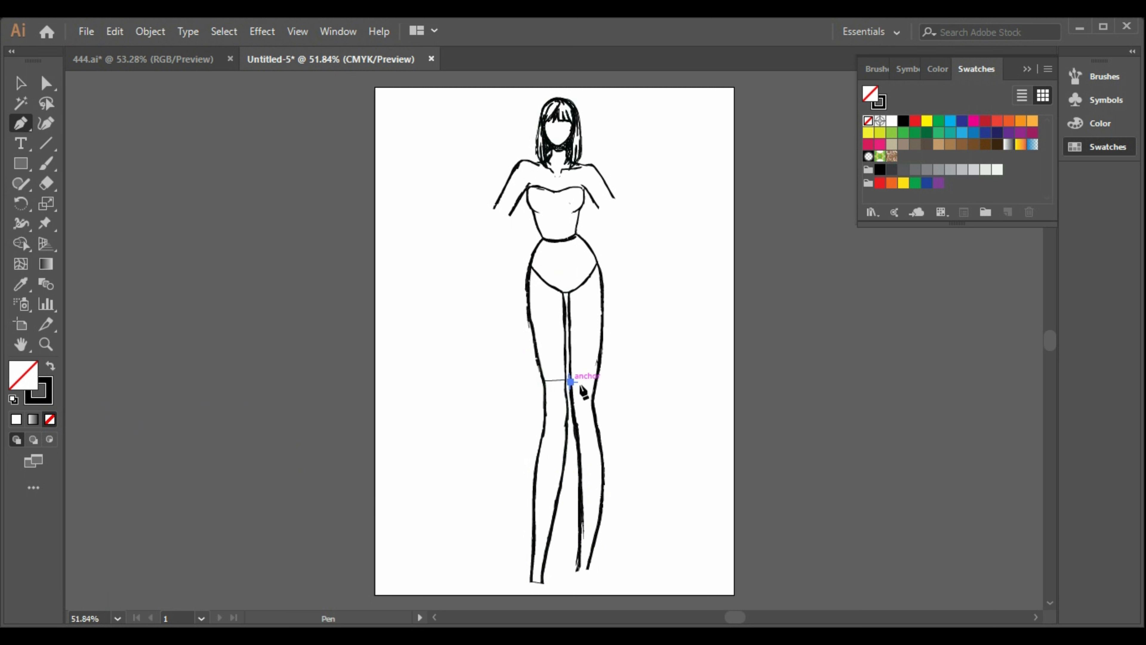
click(596, 381)
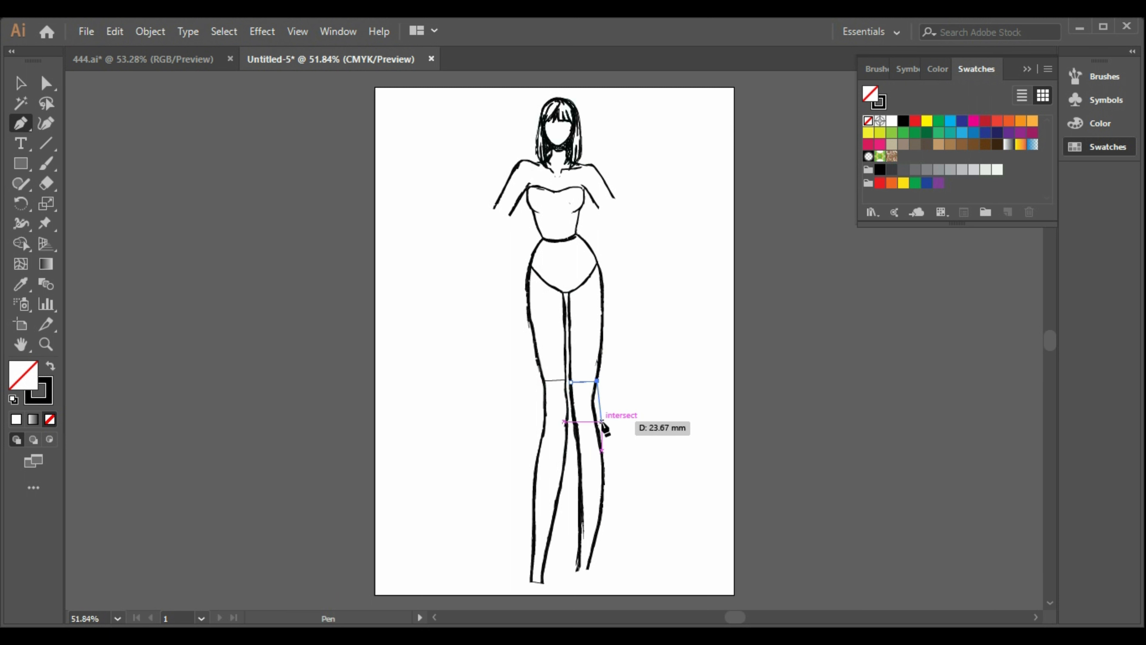
click(594, 401)
click(599, 433)
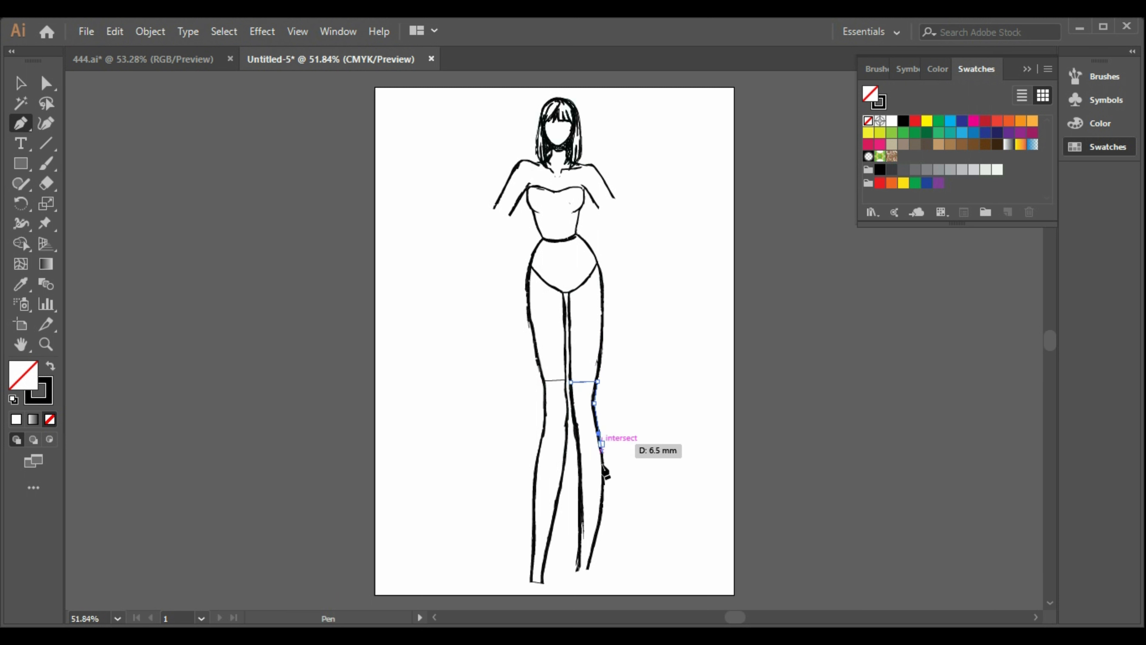
click(603, 473)
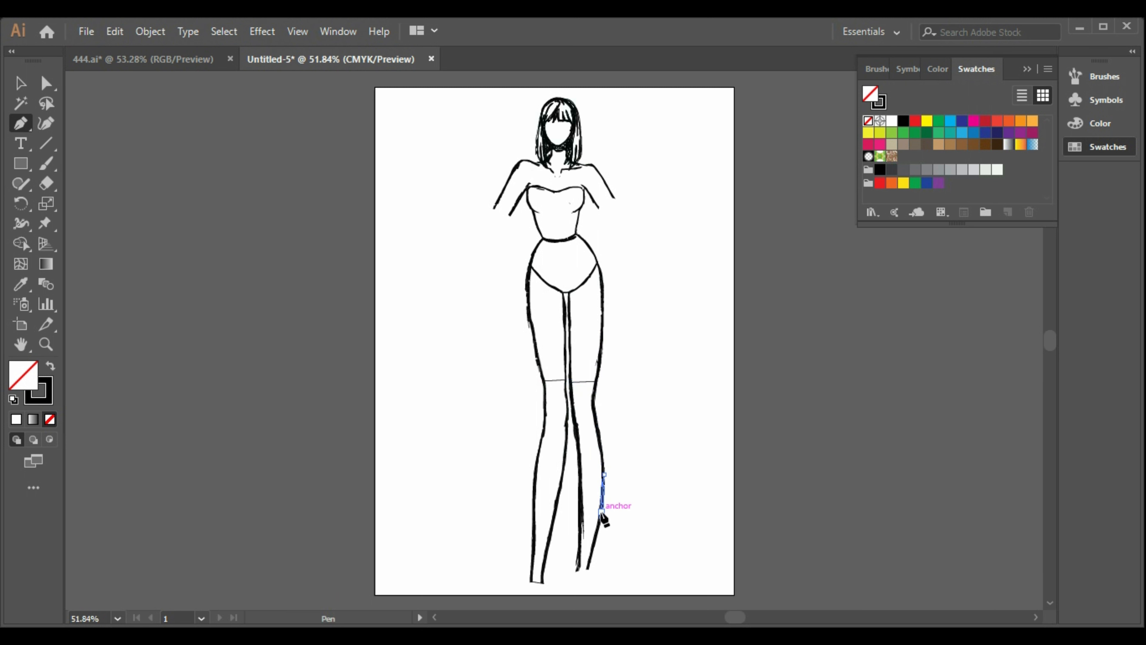
click(591, 557)
click(586, 569)
click(575, 570)
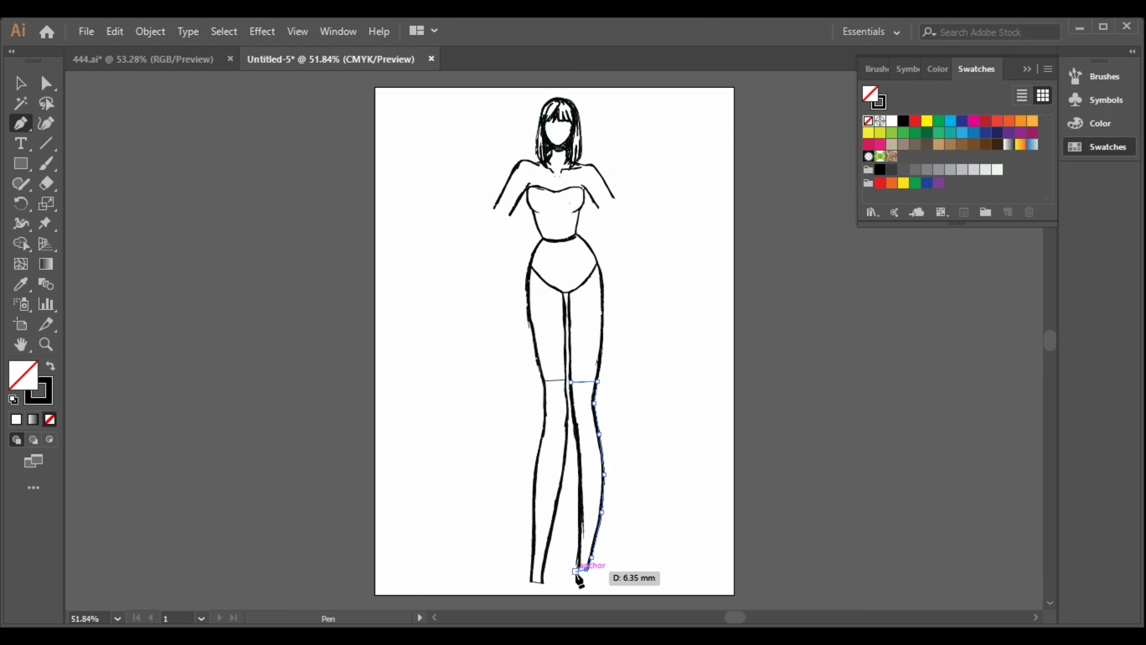
Trace the right-hand lower leg's inner edge from the ankle back up to the knee.
click(581, 534)
click(579, 497)
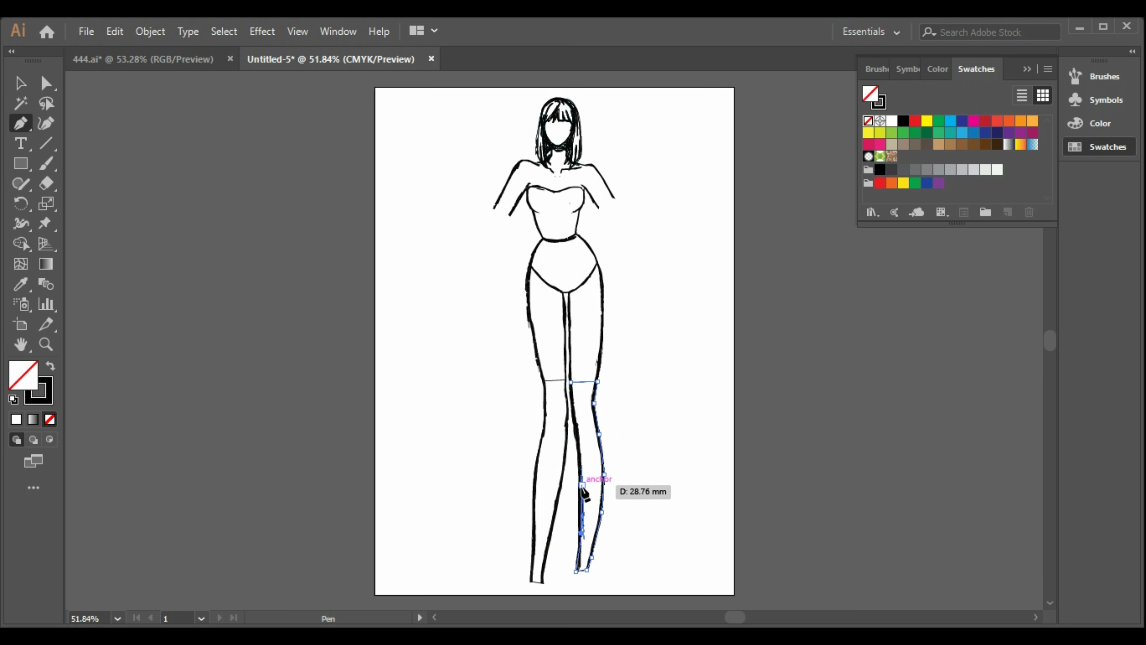
click(582, 486)
click(577, 445)
click(571, 415)
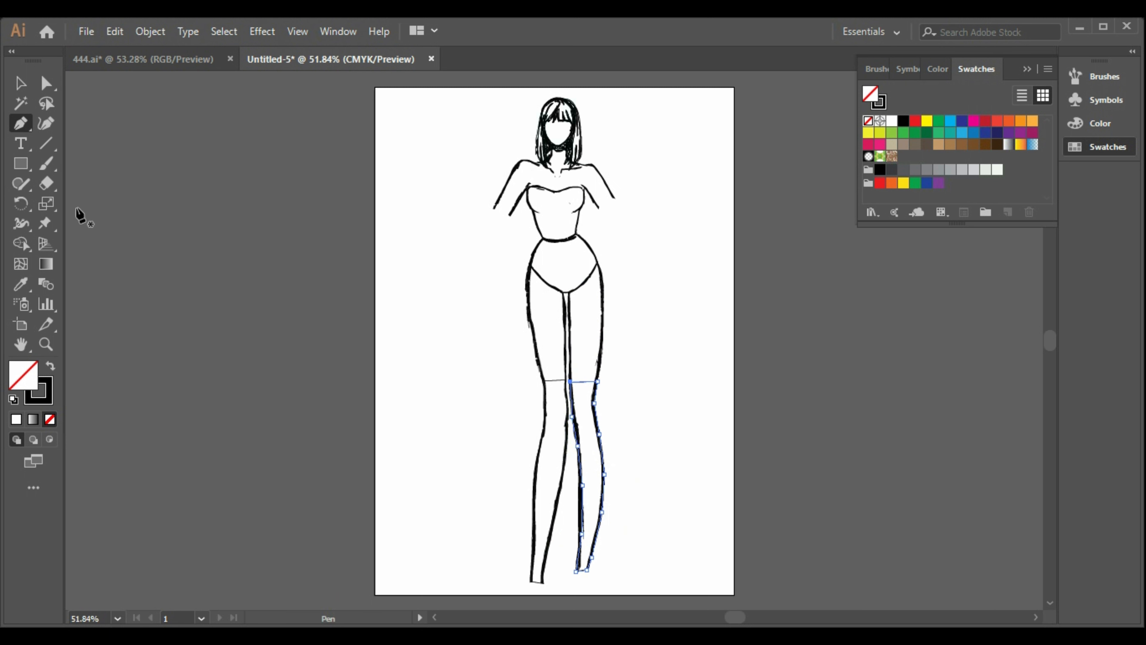
click(32, 83)
click(20, 125)
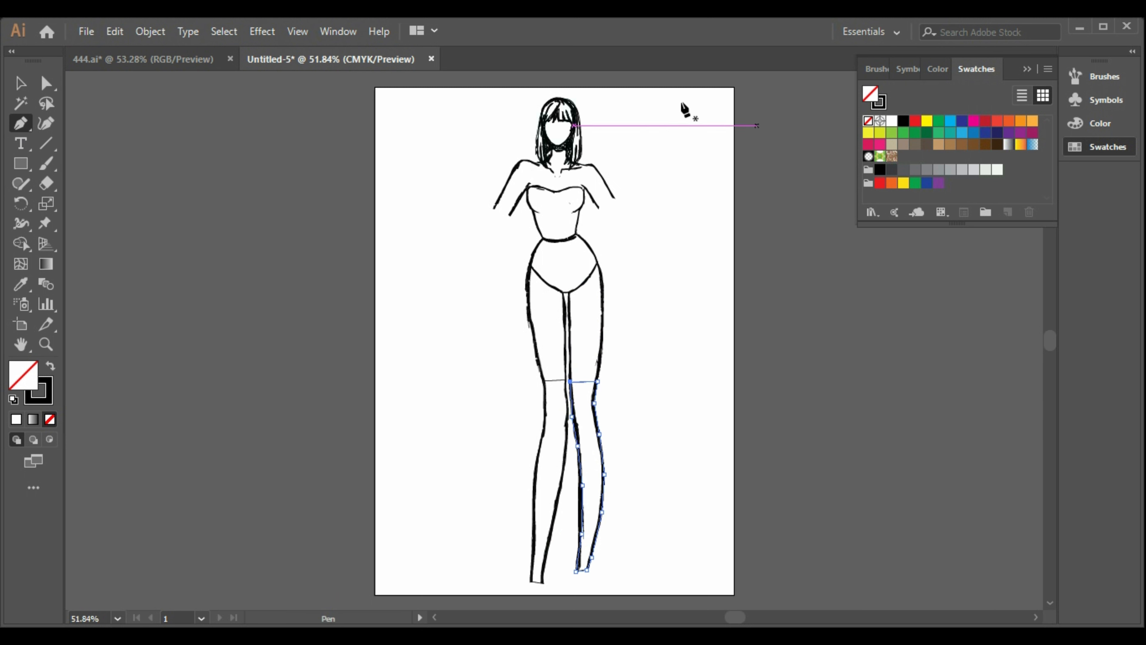
drag(531, 162, 512, 189)
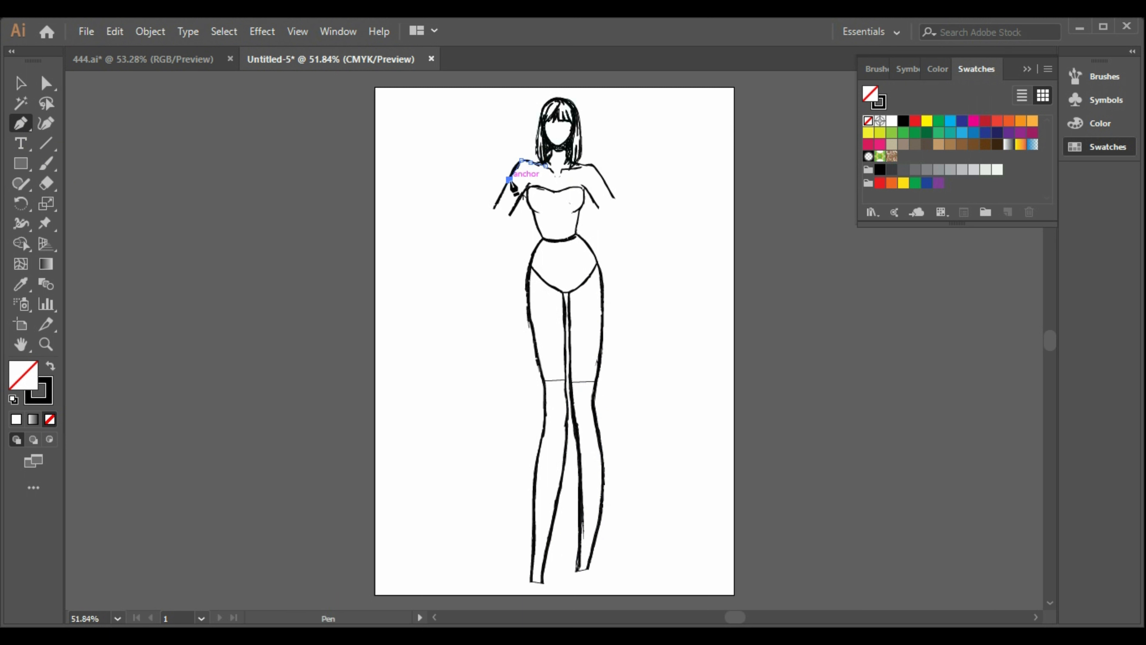
click(498, 203)
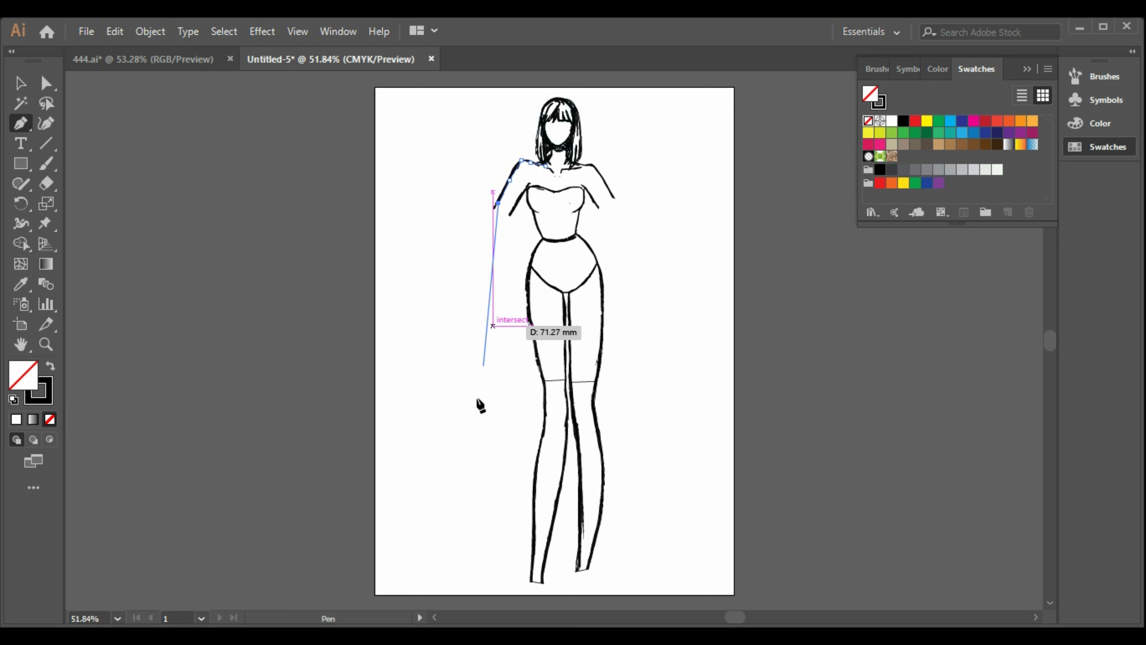
click(20, 83)
click(307, 256)
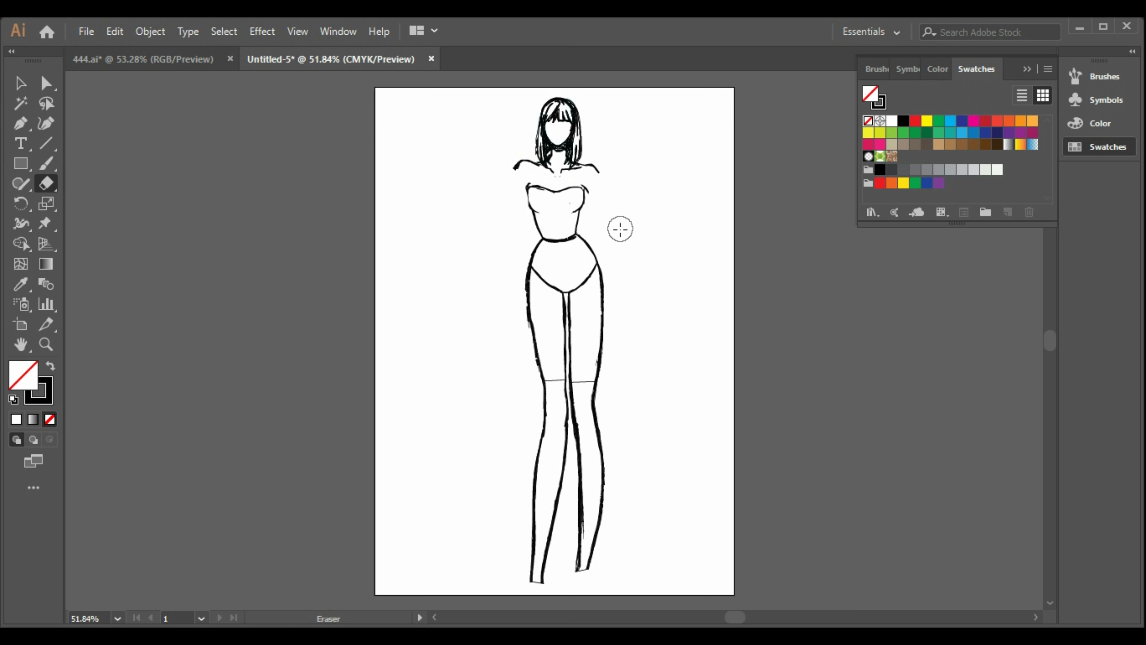
click(21, 124)
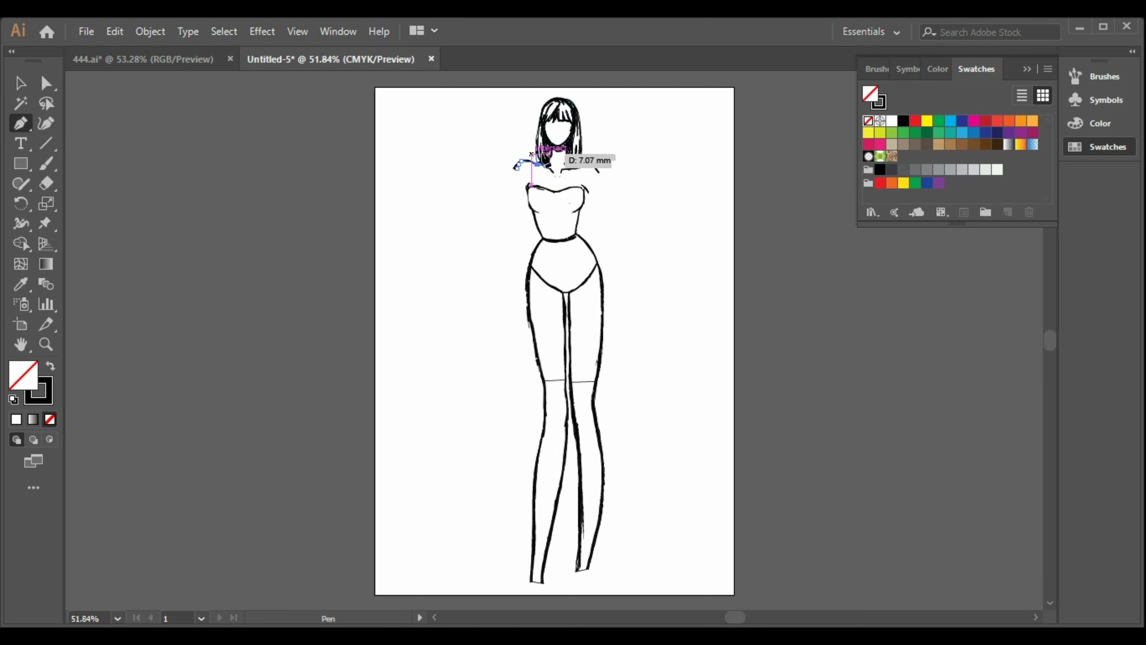
click(527, 160)
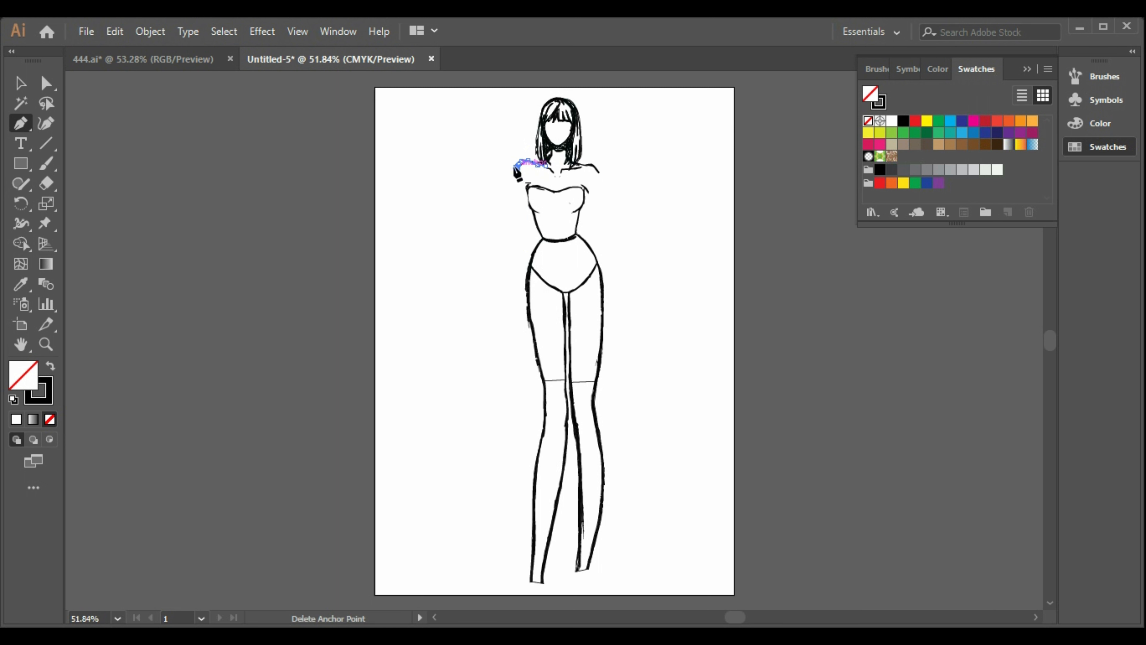
click(502, 242)
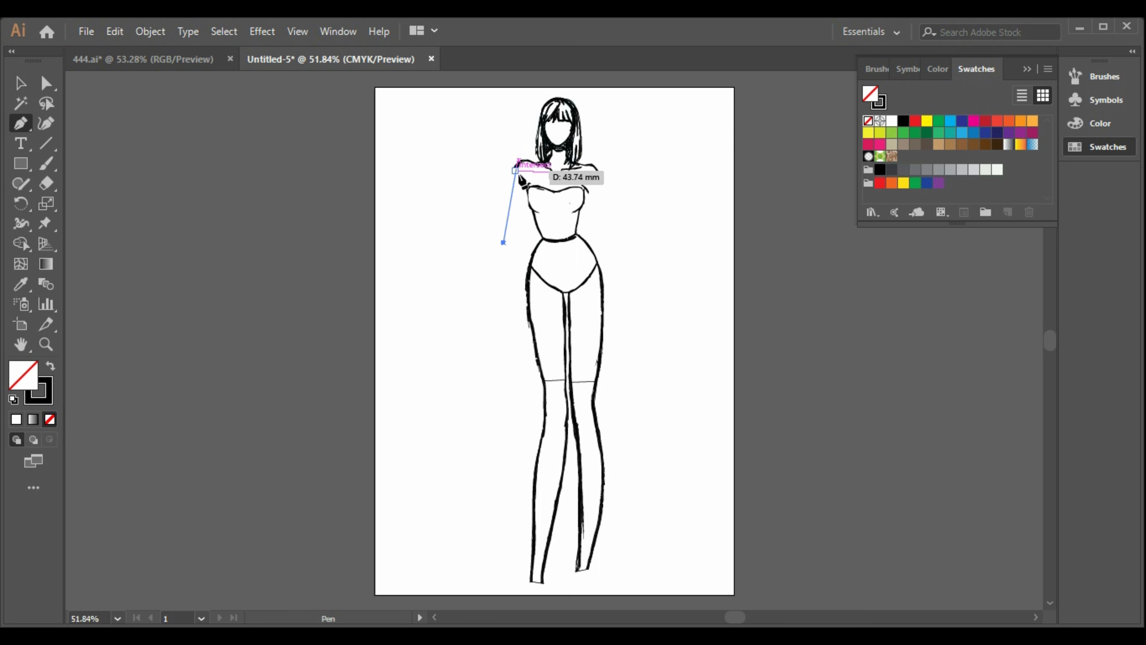
key(v)
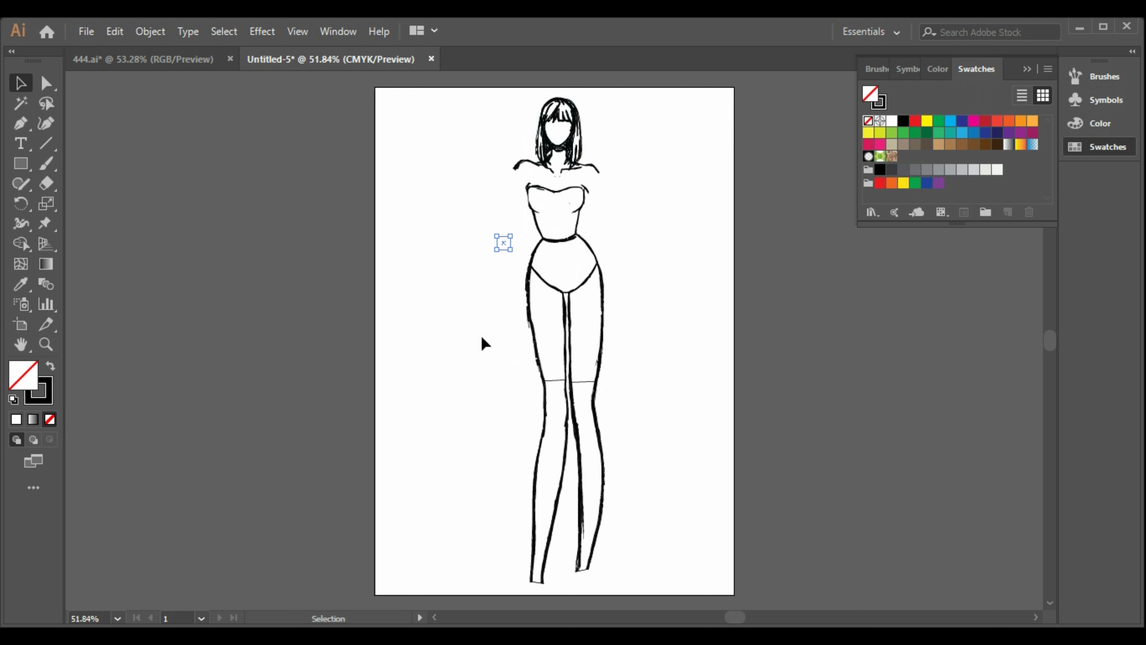
click(524, 186)
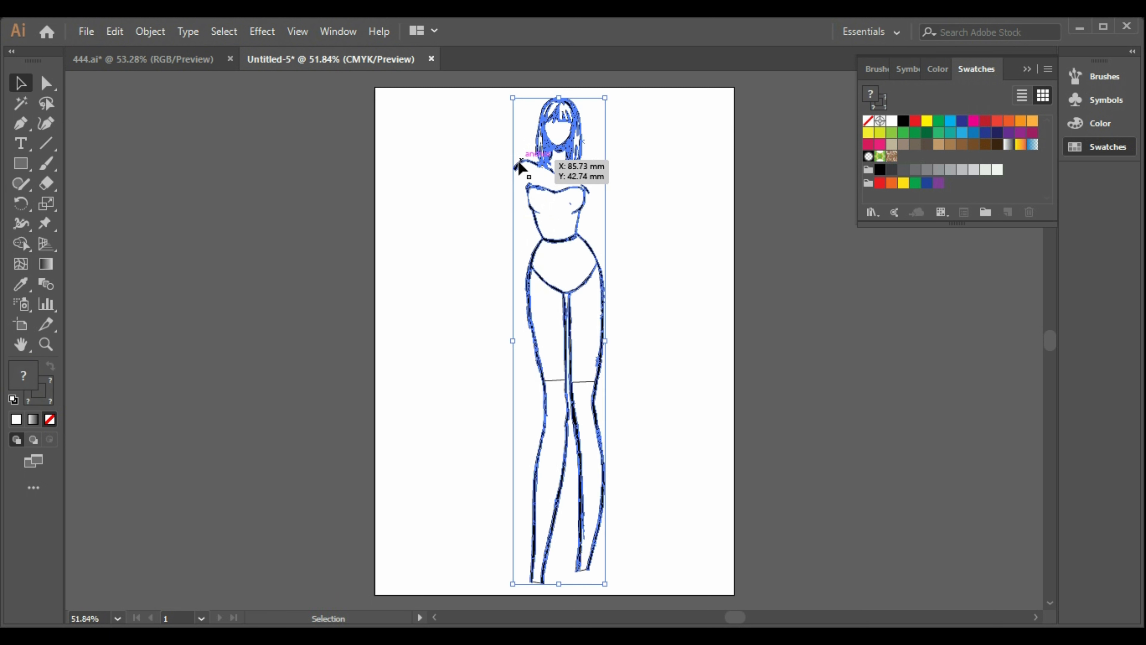
click(650, 201)
Trace the right-hand shoulder line with the Pen tool from the base of the neck to the shoulder's outer end.
click(19, 123)
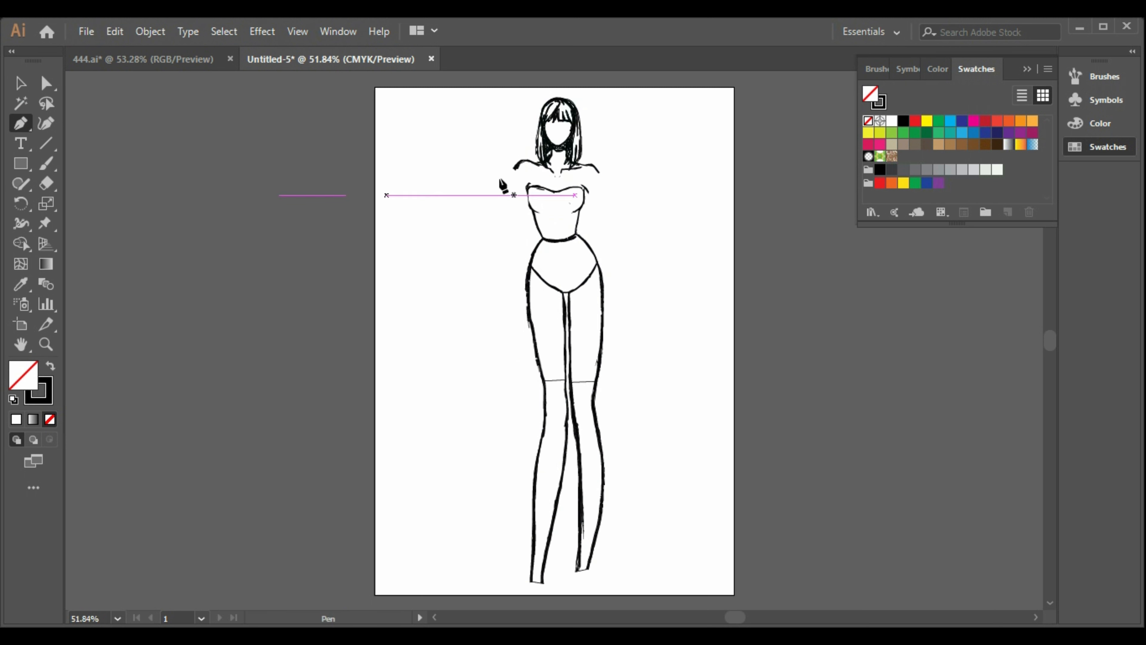
drag(577, 164, 599, 172)
click(601, 185)
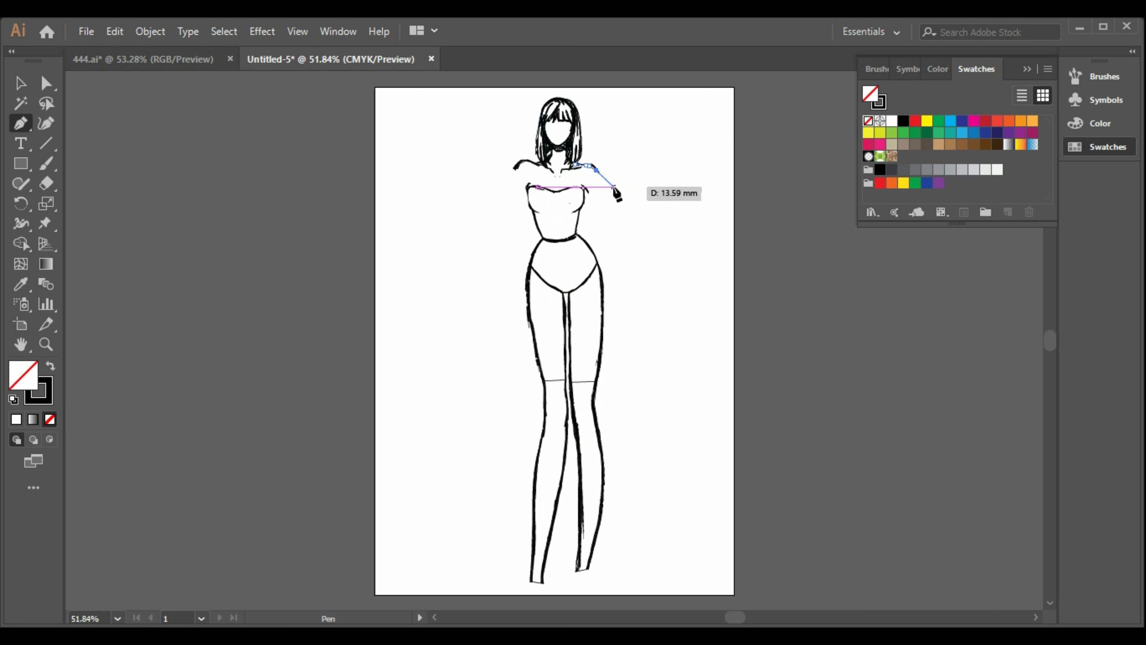
key(ctrl+z)
click(599, 172)
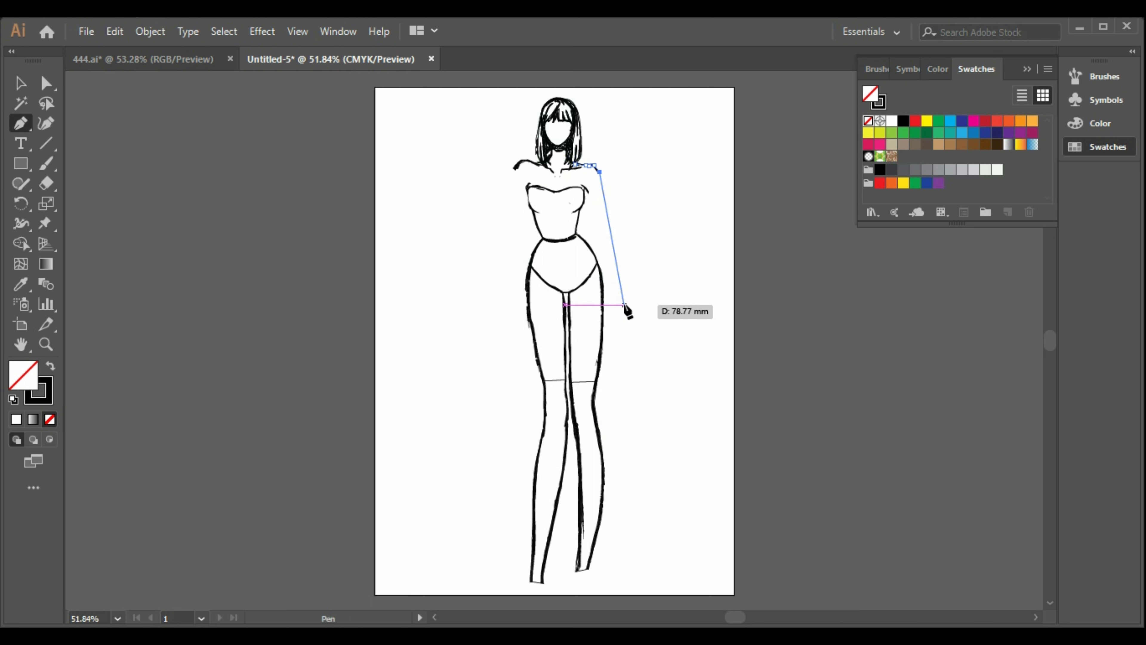
Continue the garment path down the right-hand sleeve's outer edge, across the cuff and back up to the underarm.
drag(617, 235, 618, 243)
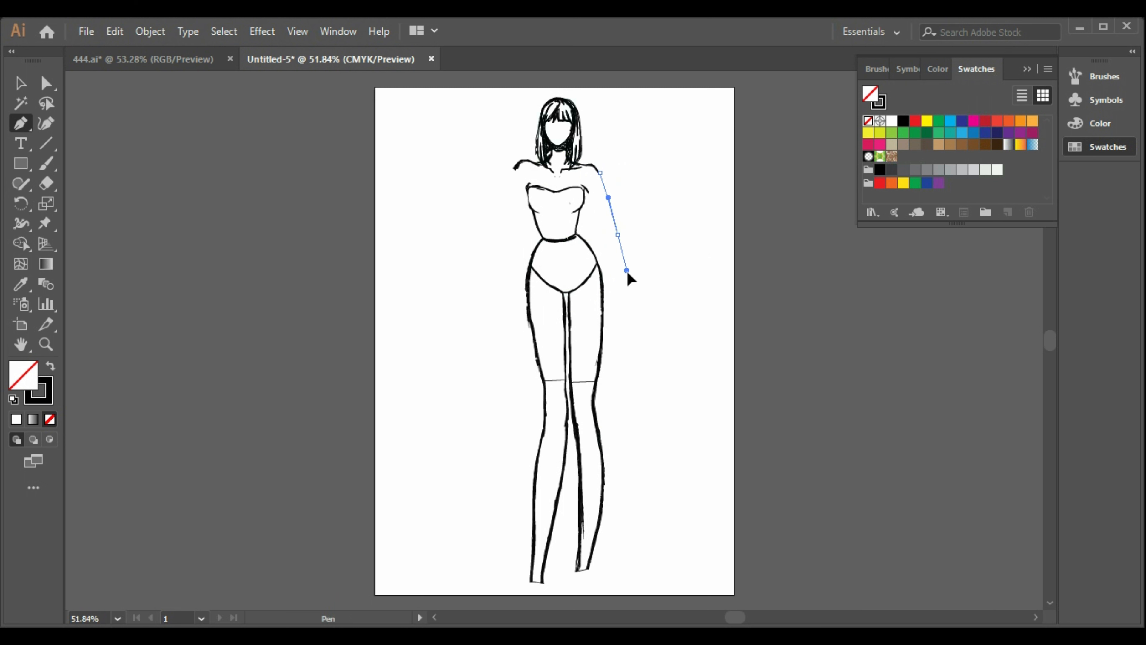
click(632, 301)
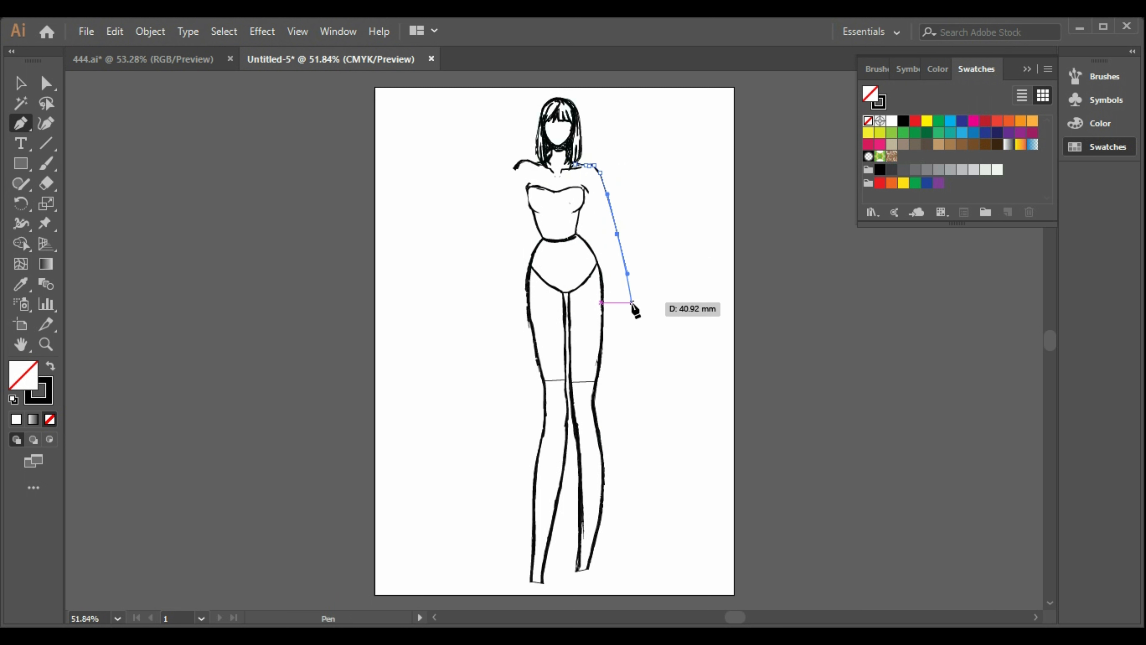
click(612, 304)
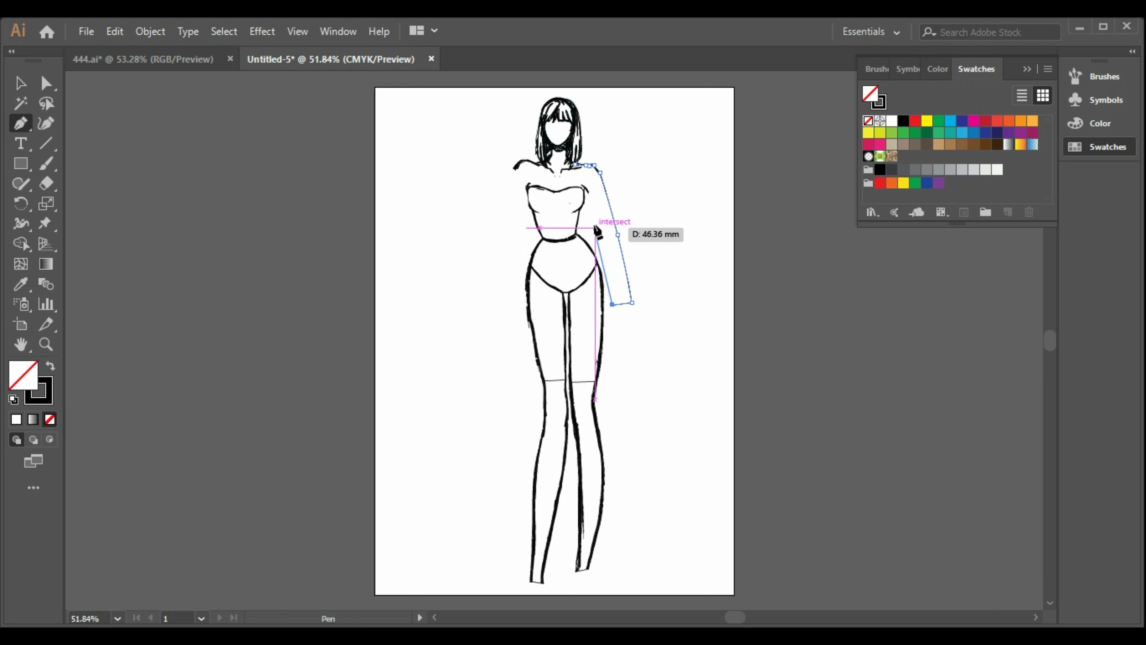
click(584, 189)
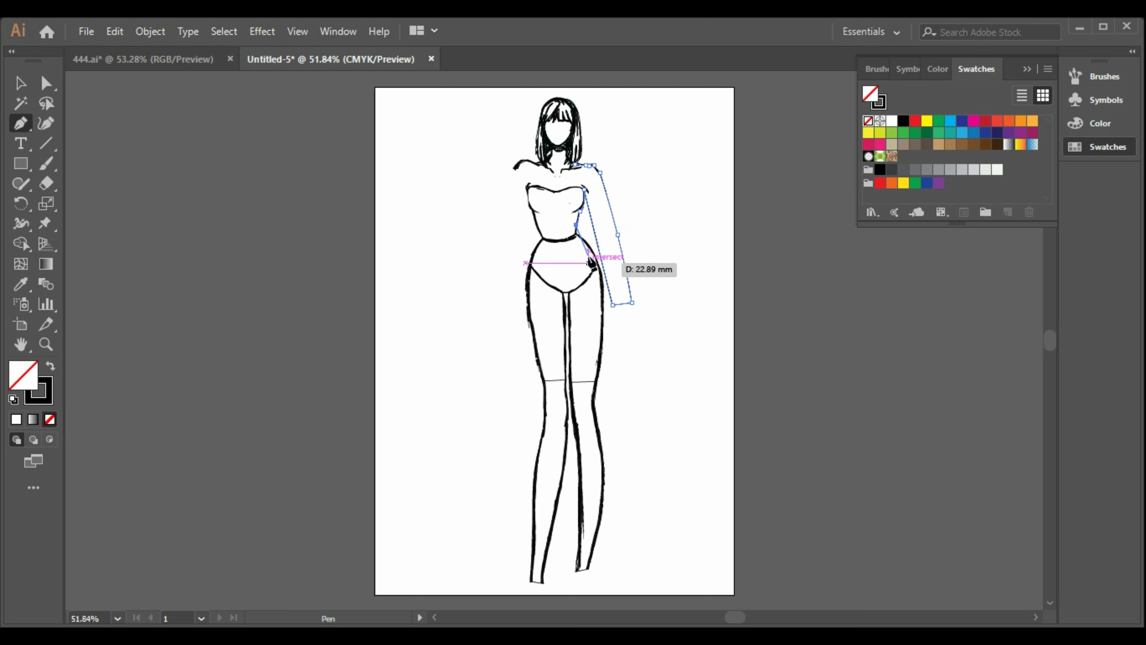
Draw the flared skirt section's right-hand curve from the waist to upper-thigh level and a straight hem across both thighs.
drag(626, 327, 639, 416)
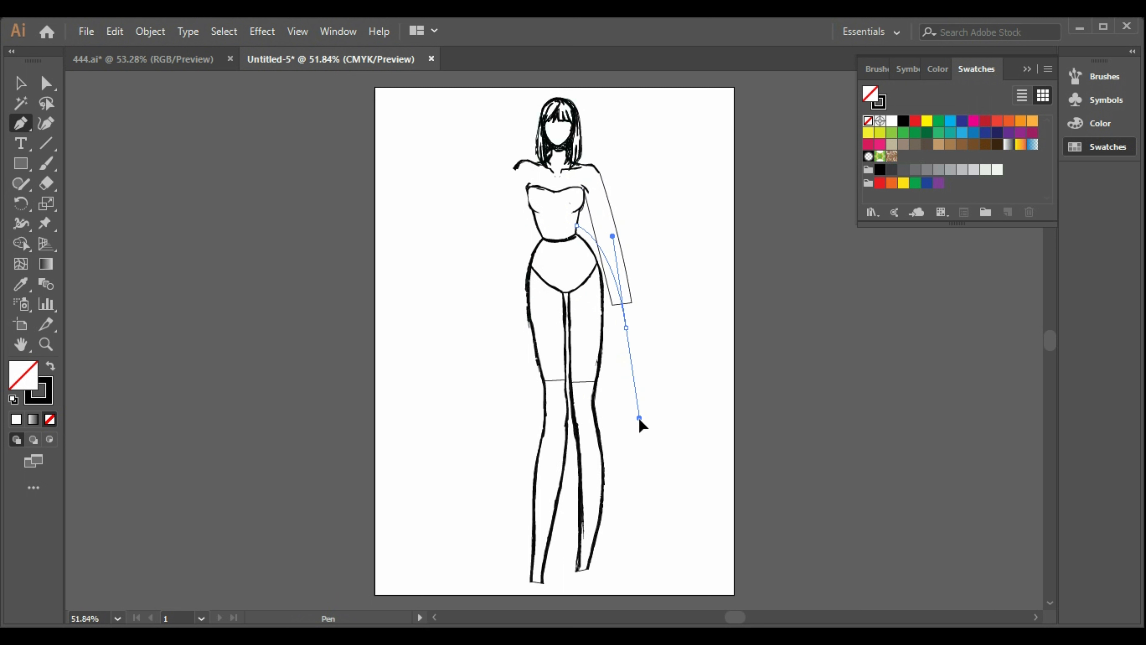
click(626, 328)
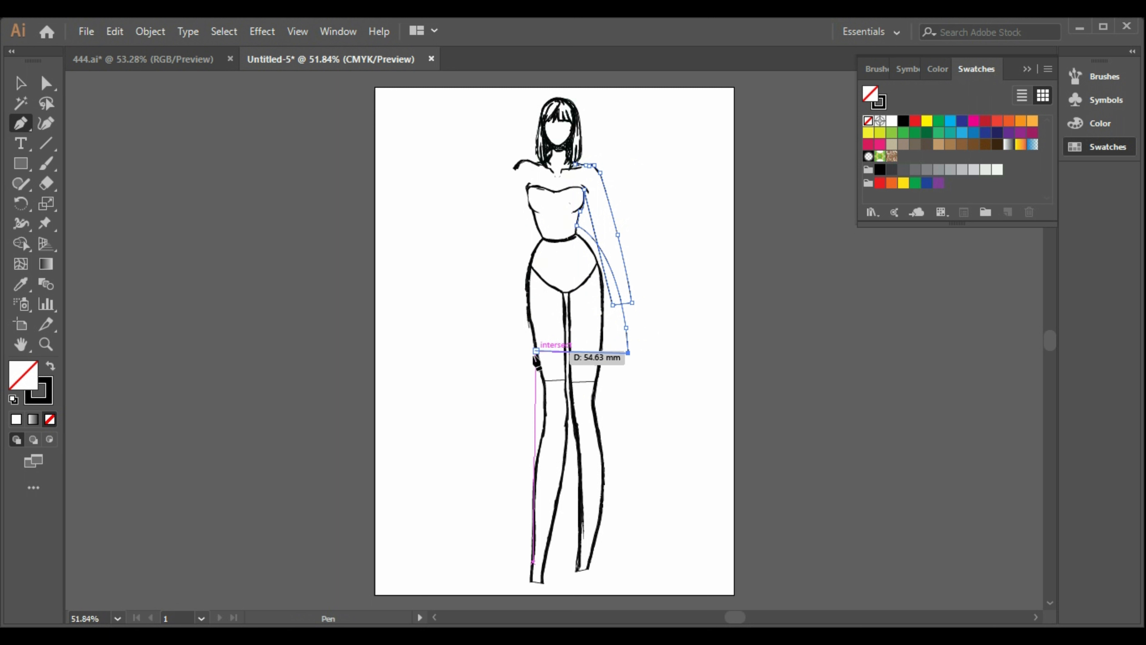
click(627, 352)
key(ctrl+z)
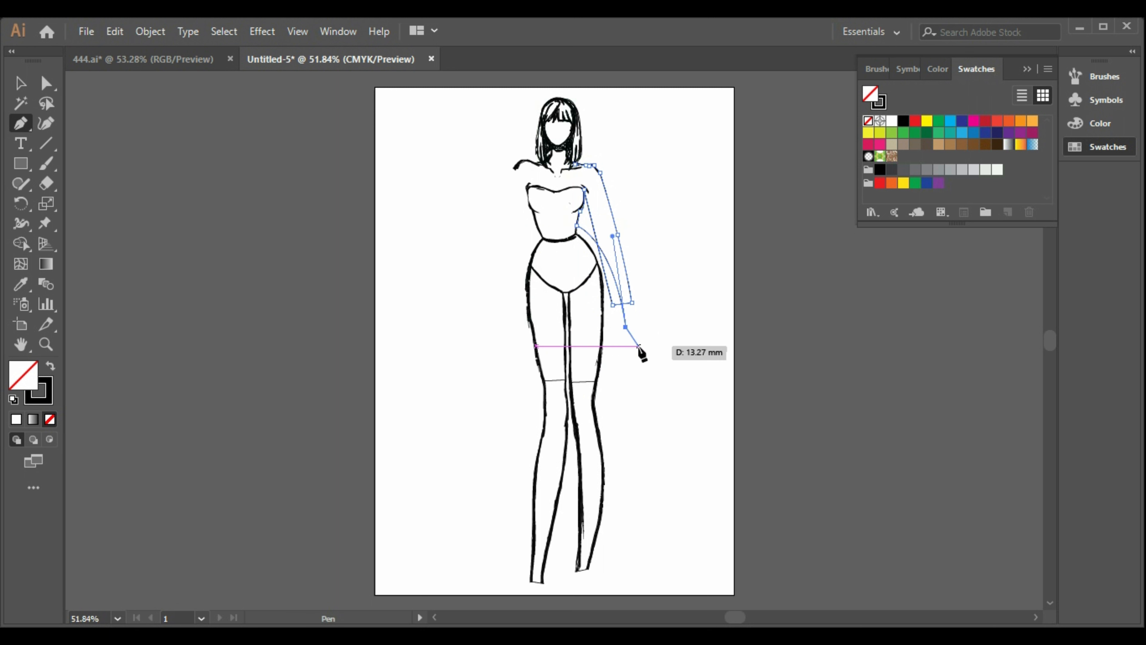
click(506, 327)
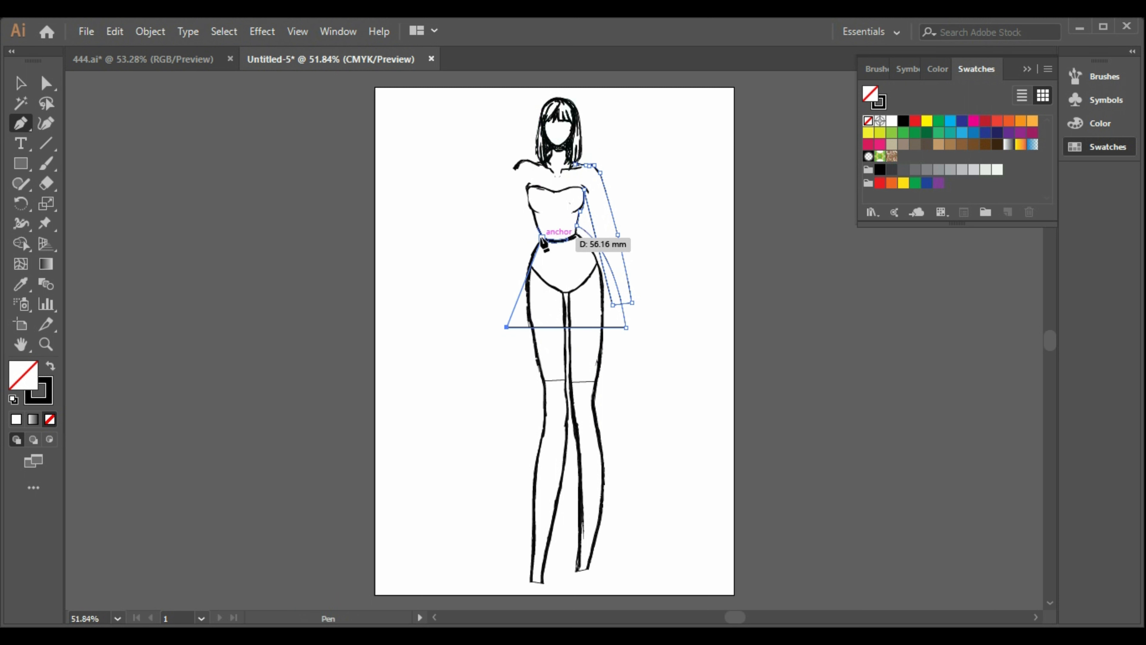
Curve the flare's left-hand edge up to the waist and continue the path along the bodice side to the underarm.
drag(543, 237, 576, 225)
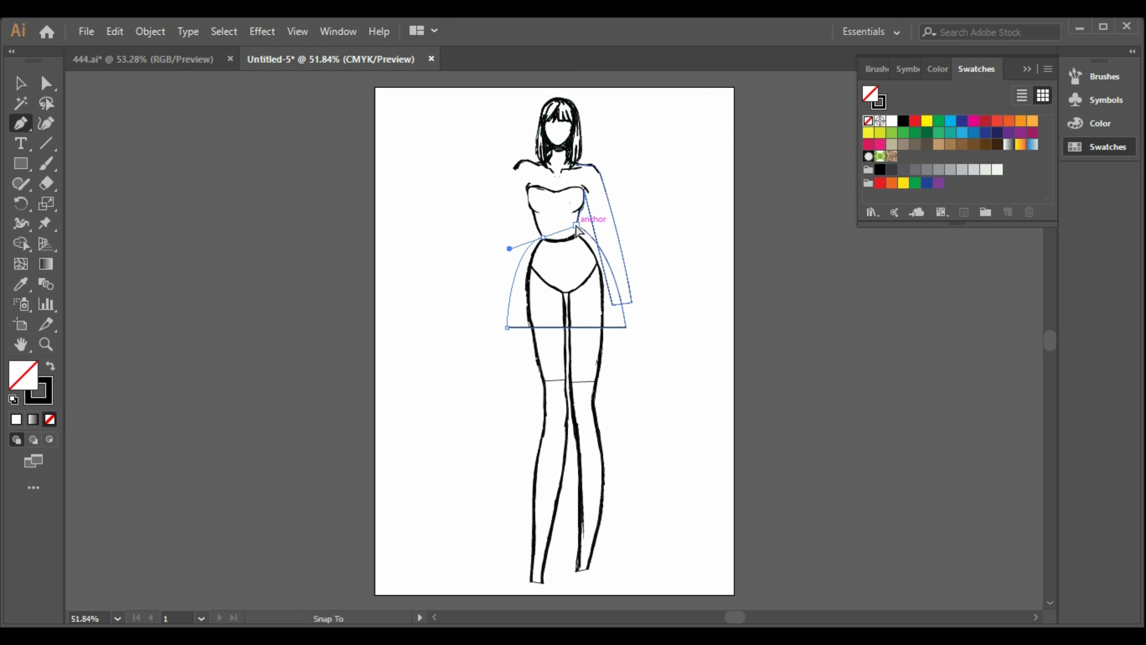
click(542, 236)
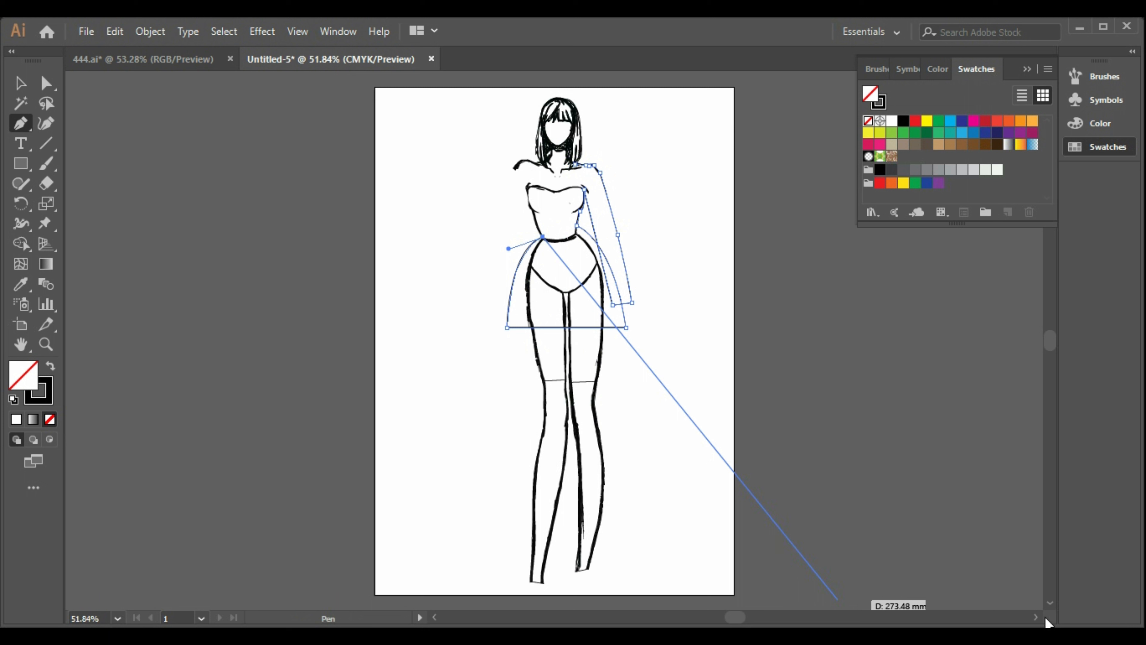
drag(1037, 615, 1035, 615)
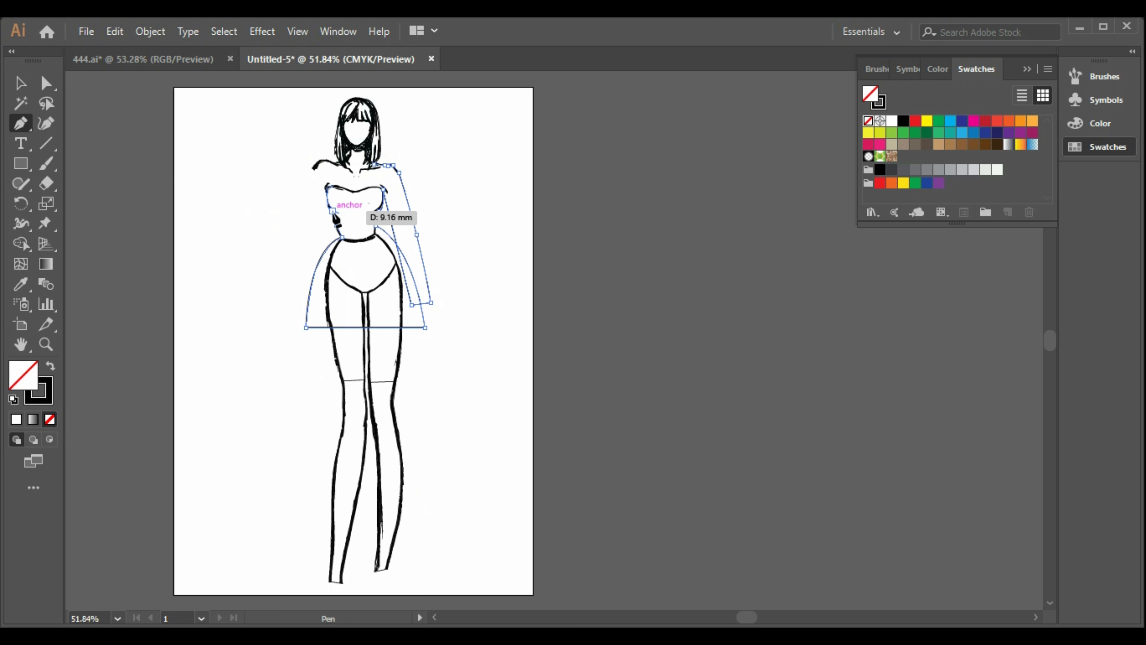
click(332, 212)
click(327, 190)
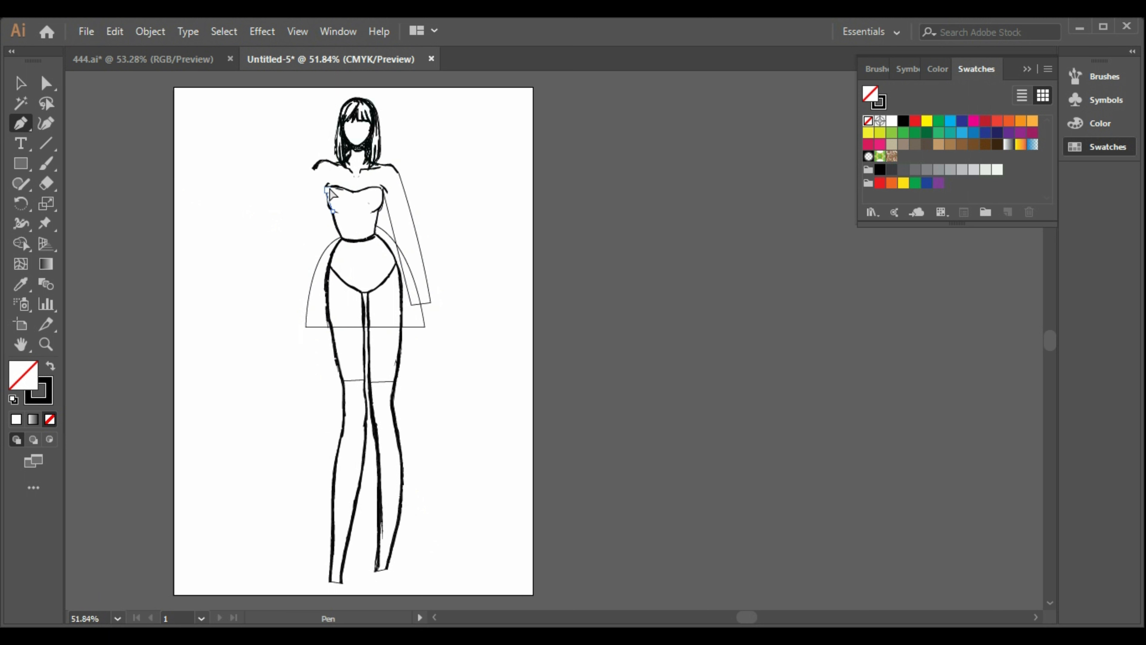
click(330, 191)
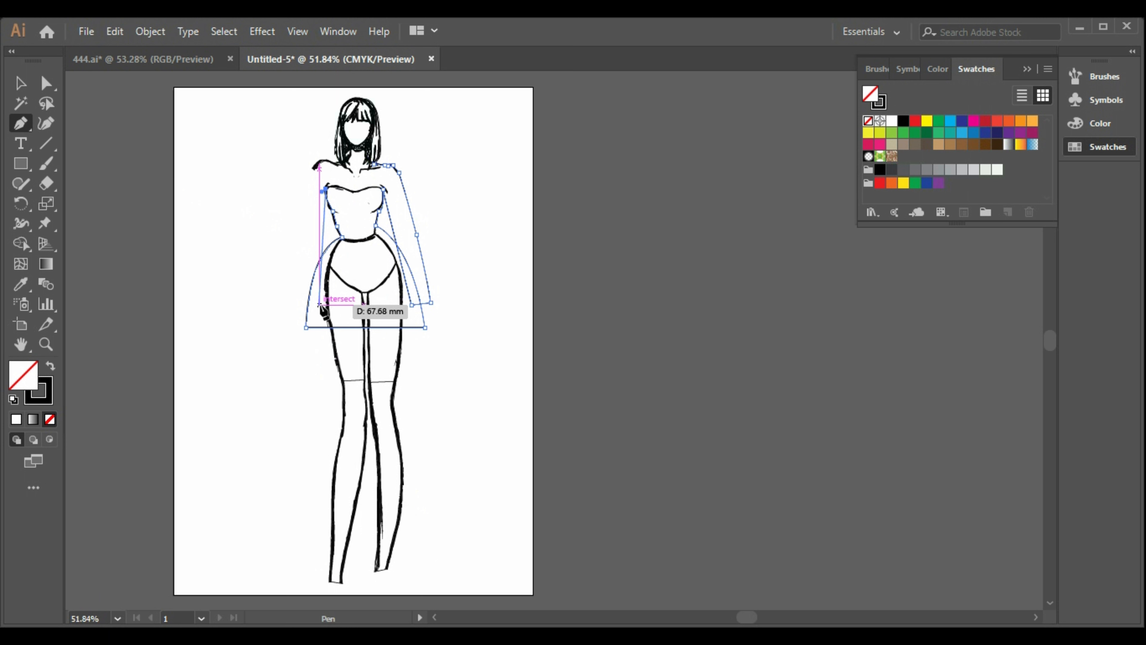
Outline the left-hand sleeve from the underarm down to the cuff, across it and up to a curved shoulder.
click(320, 304)
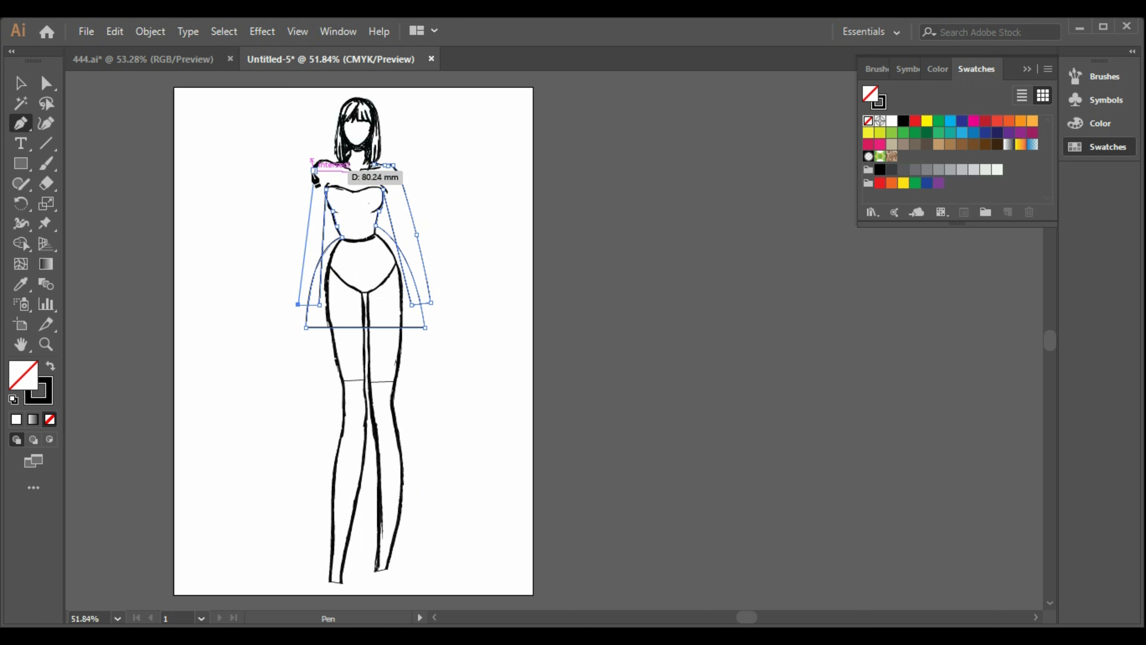
click(313, 167)
drag(312, 168, 325, 159)
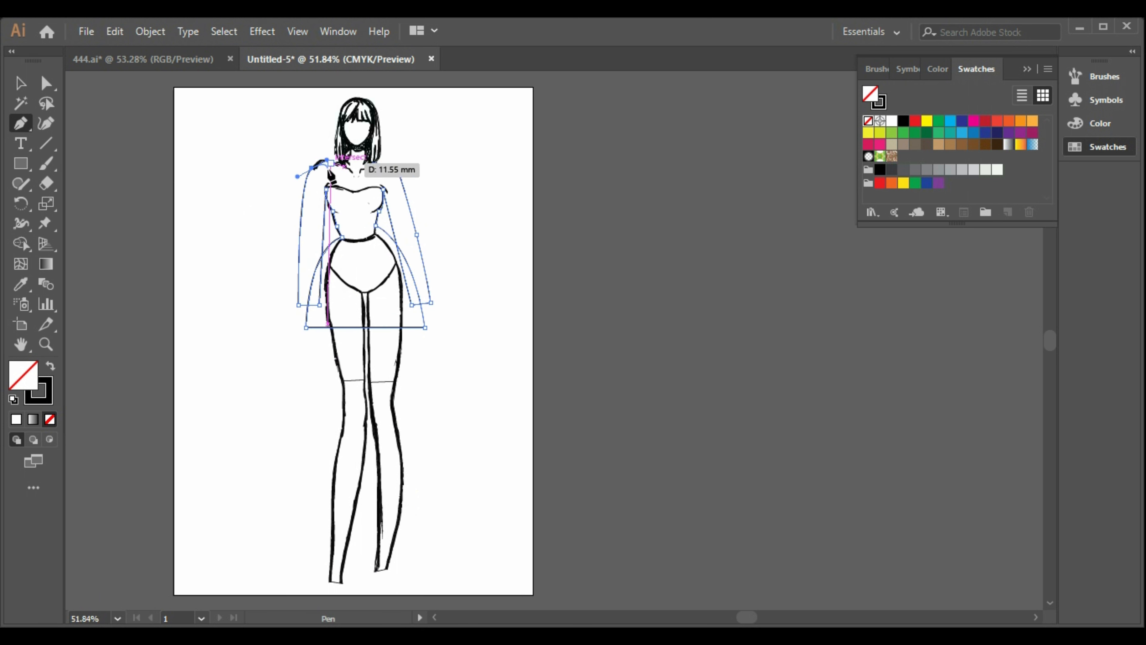
click(312, 168)
Draw a V-neckline from the left-hand shoulder through the bust centre, close the garment outline at the neck and deselect it.
click(346, 161)
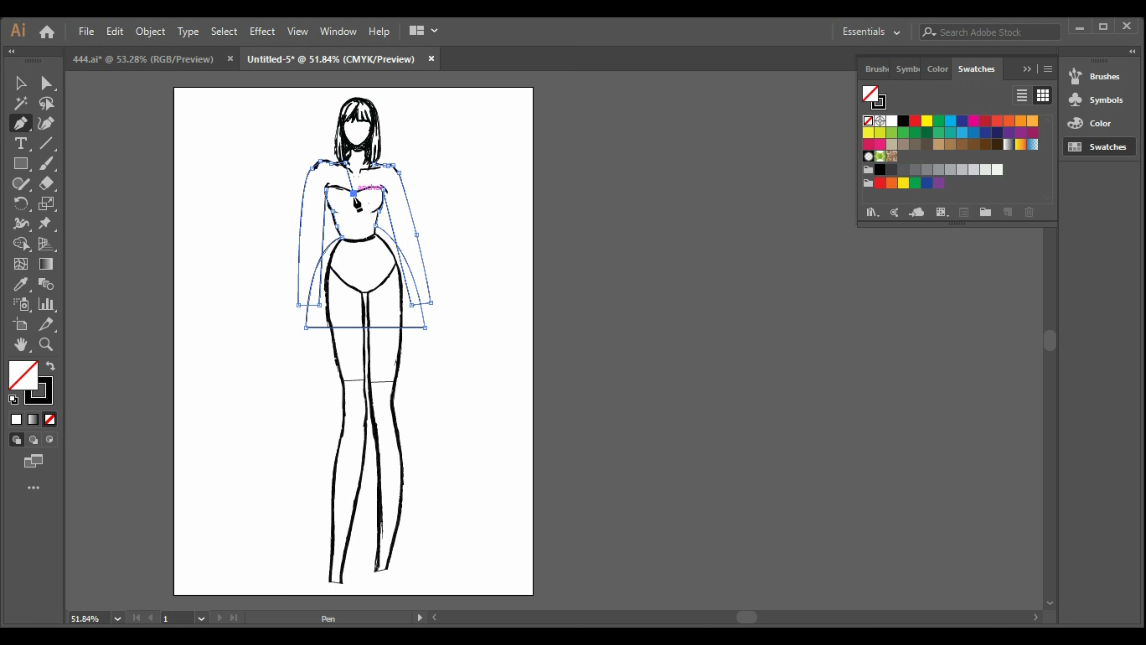
click(373, 164)
click(16, 82)
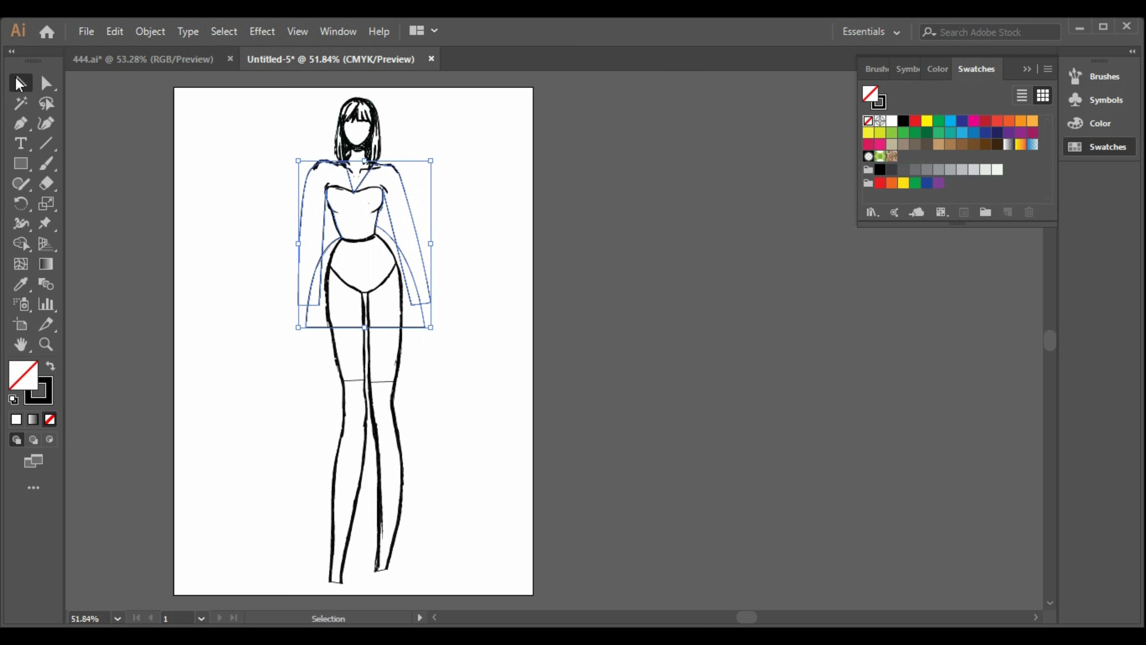
click(499, 344)
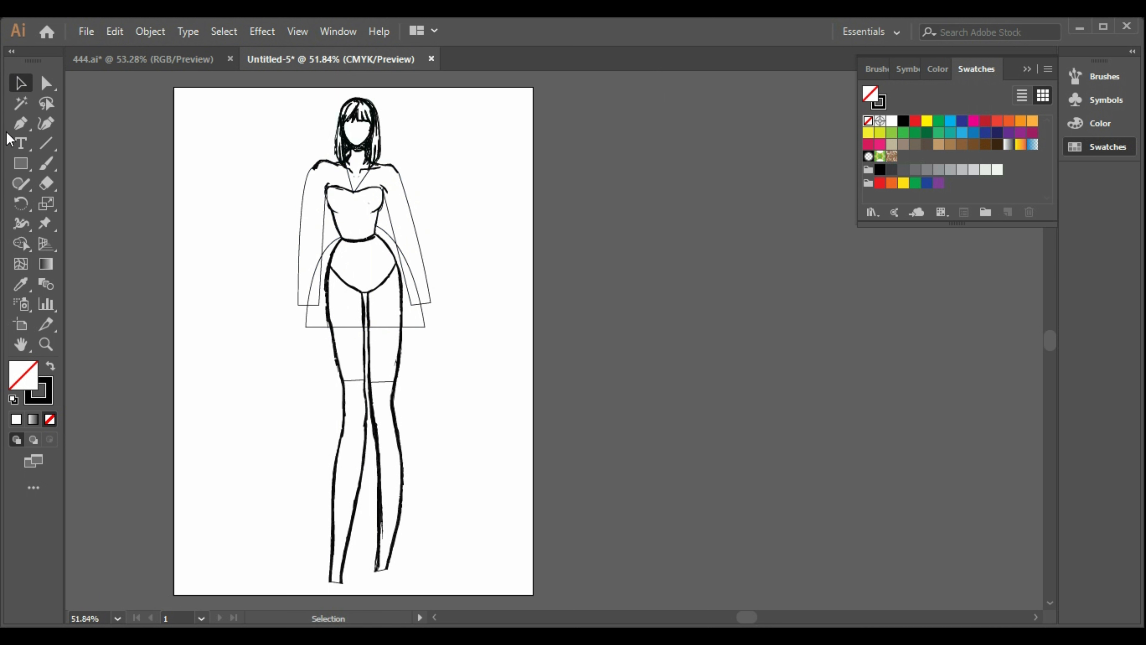
Draw a V-shaped collar band with the Pen tool between both shoulders, its point just below the neckline, then deselect it.
click(20, 123)
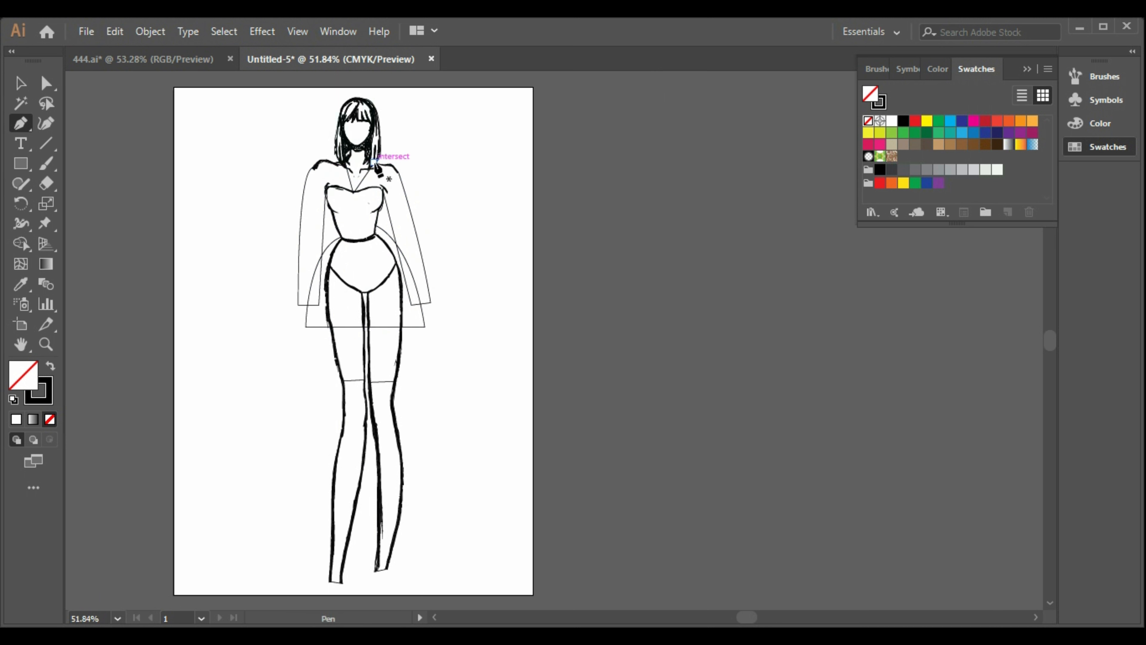
click(373, 163)
click(384, 164)
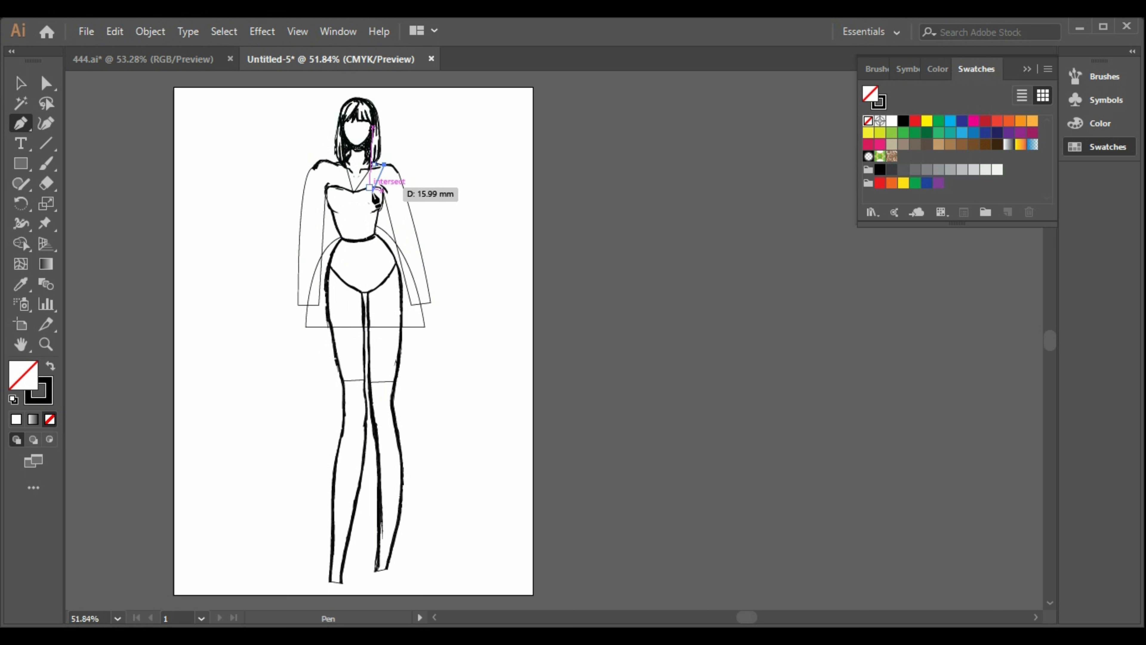
click(355, 206)
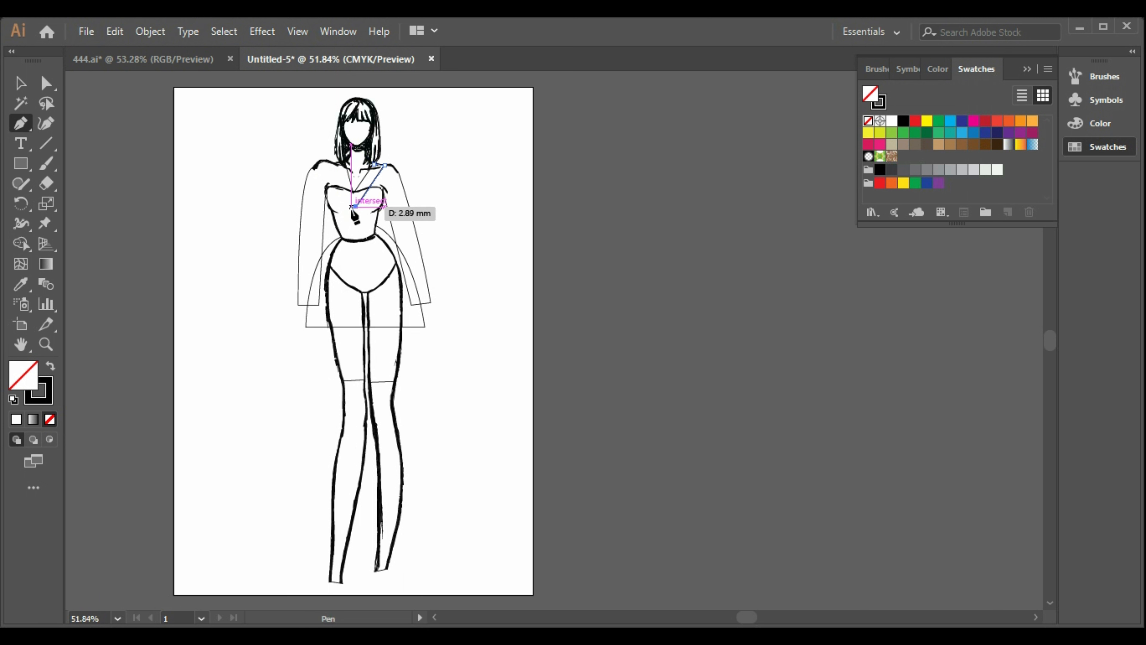
key(ctrl+z)
click(354, 206)
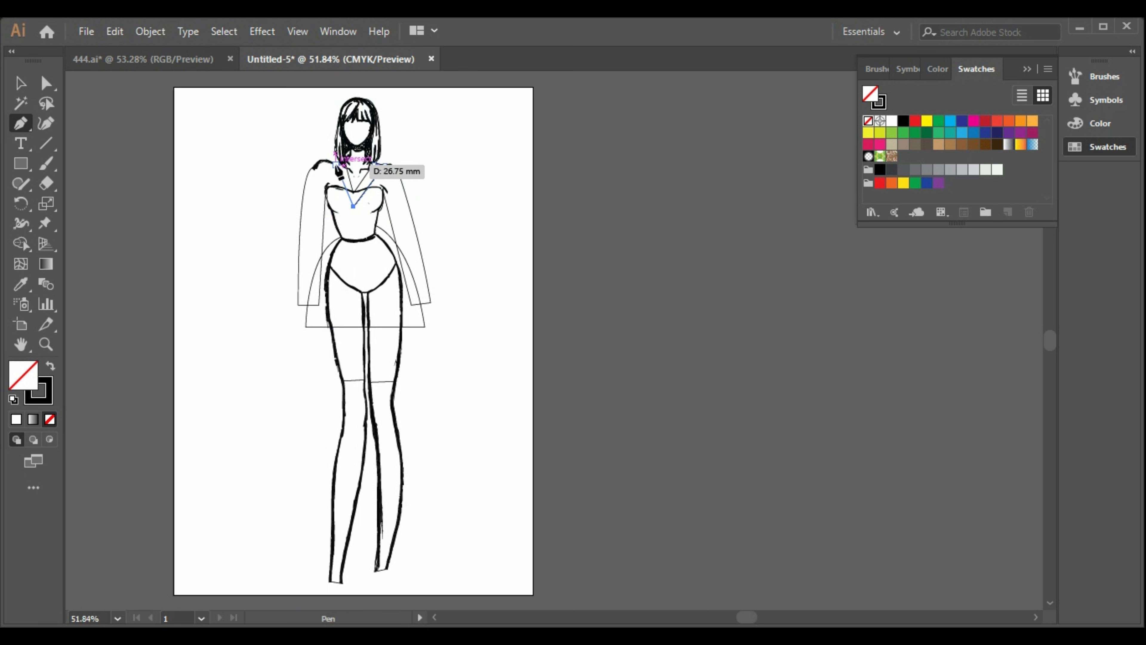
click(335, 163)
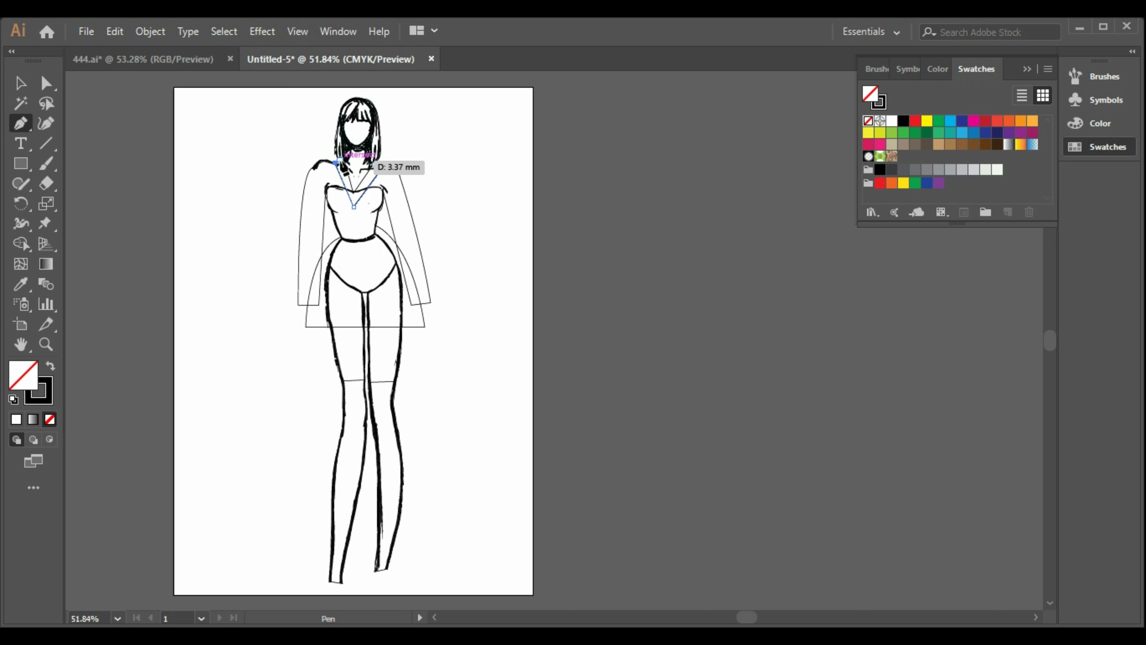
click(375, 164)
click(20, 83)
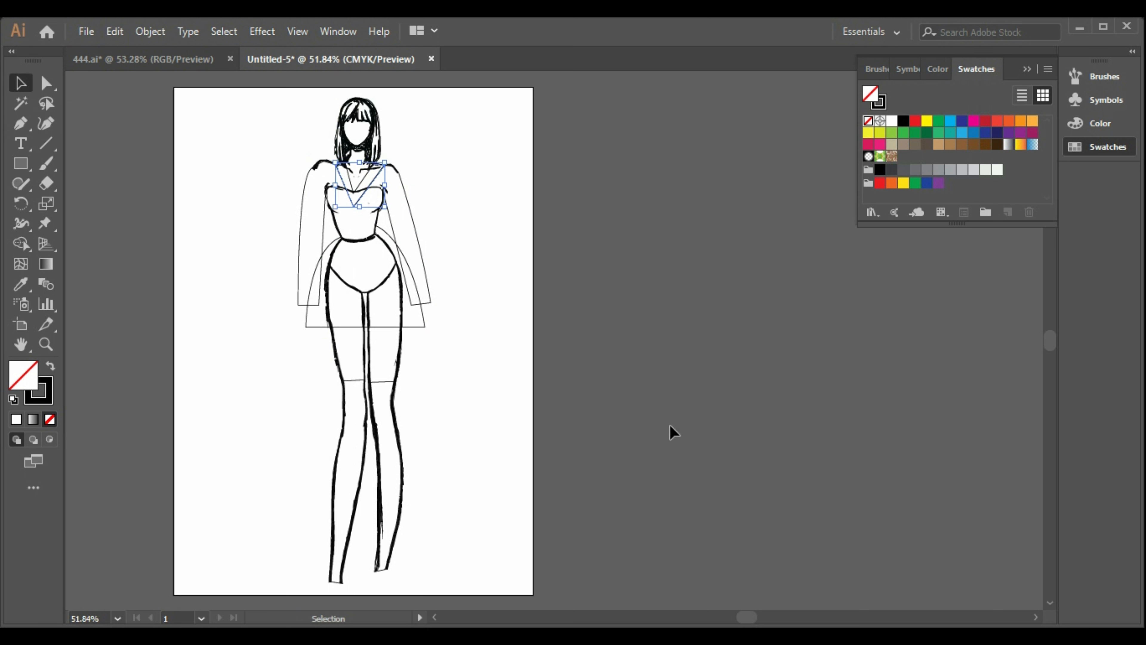
click(522, 412)
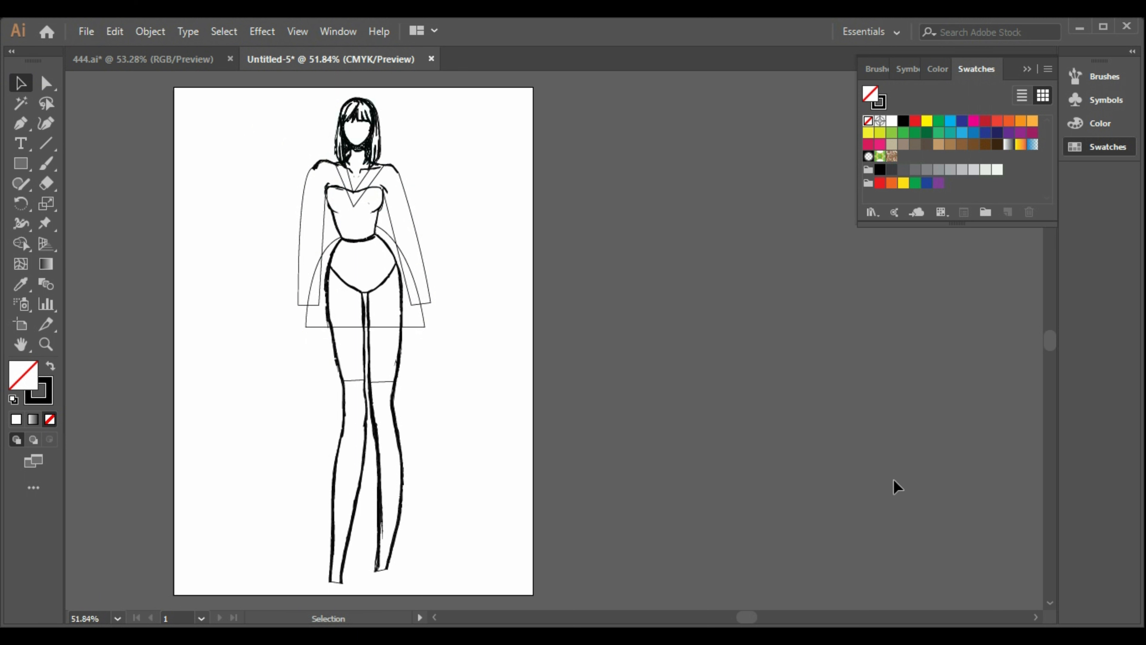
Draw two stacked curved panels with the Pen tool on the left-hand sleeve and close the path along its outer edge.
click(20, 123)
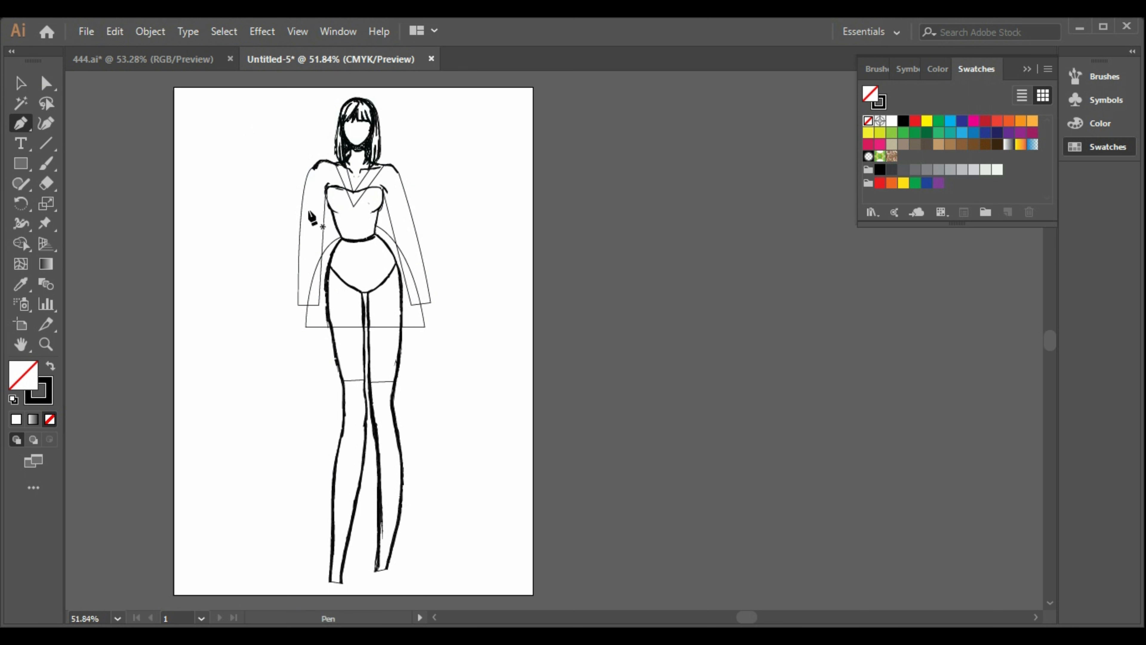
click(303, 204)
drag(325, 198, 323, 240)
click(299, 250)
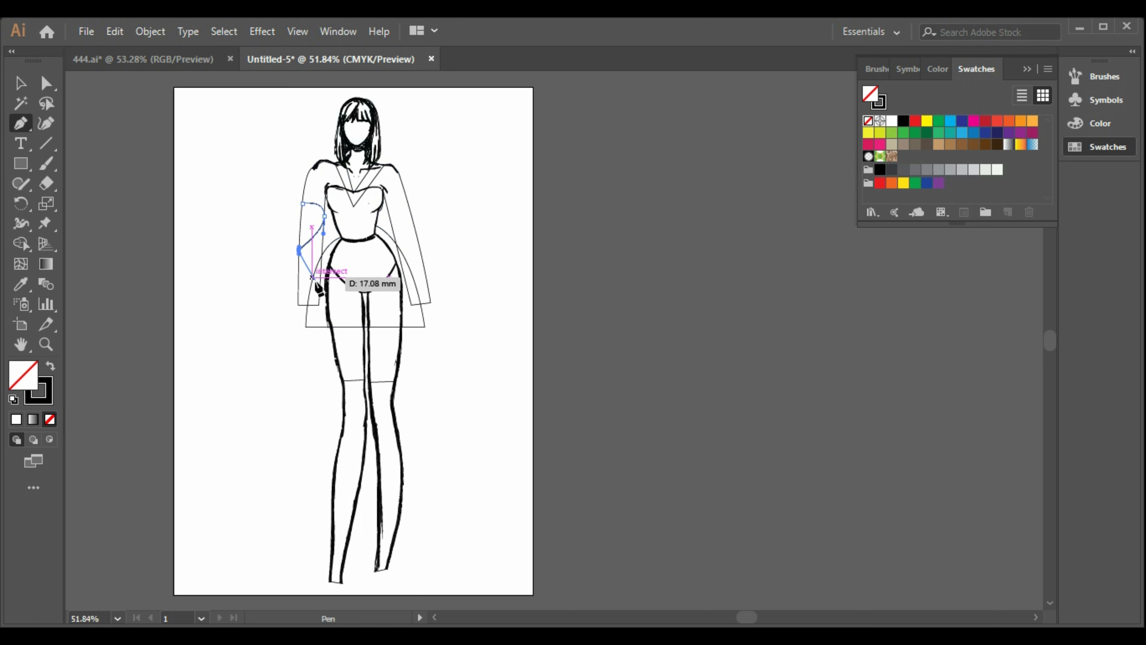
ctrl+click(321, 268)
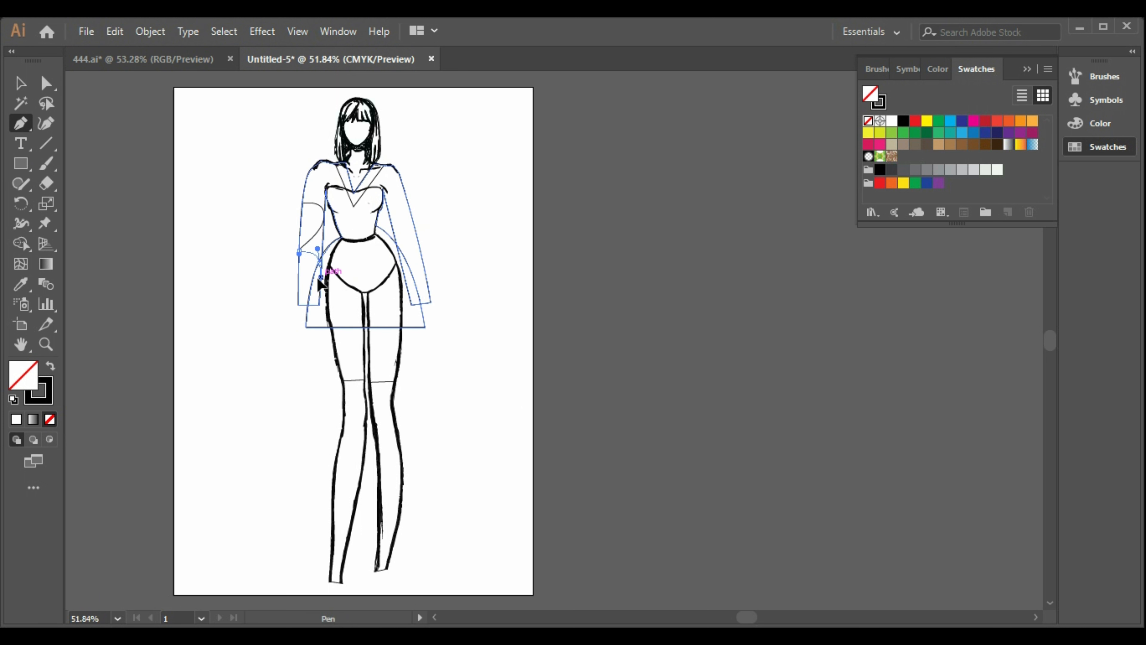
click(321, 276)
click(299, 283)
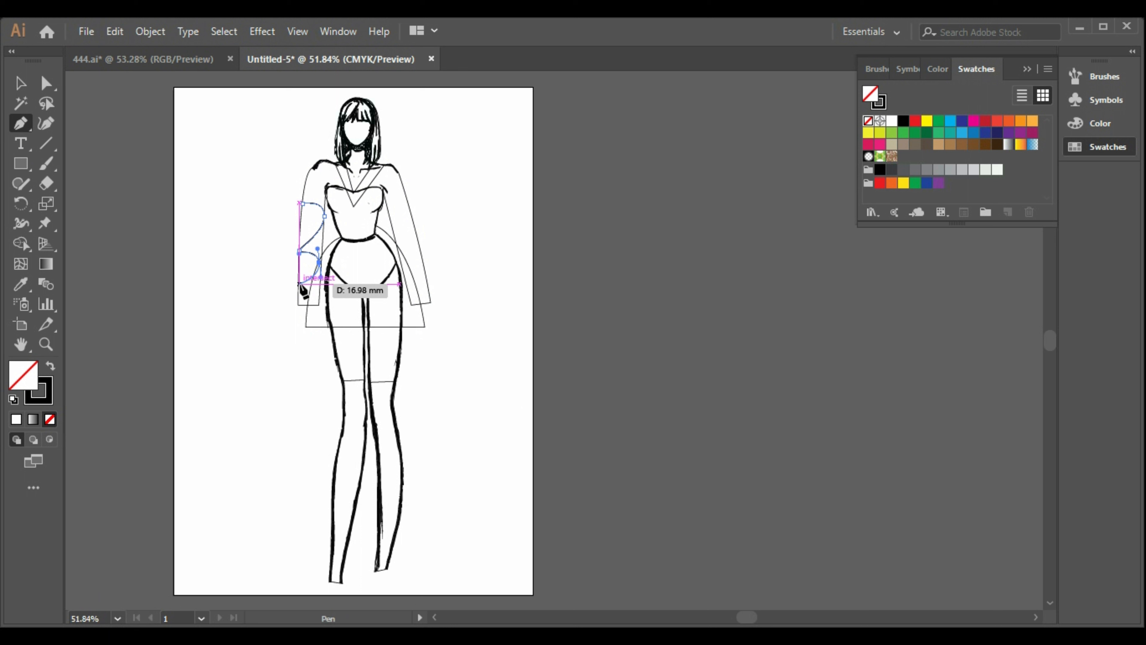
click(301, 204)
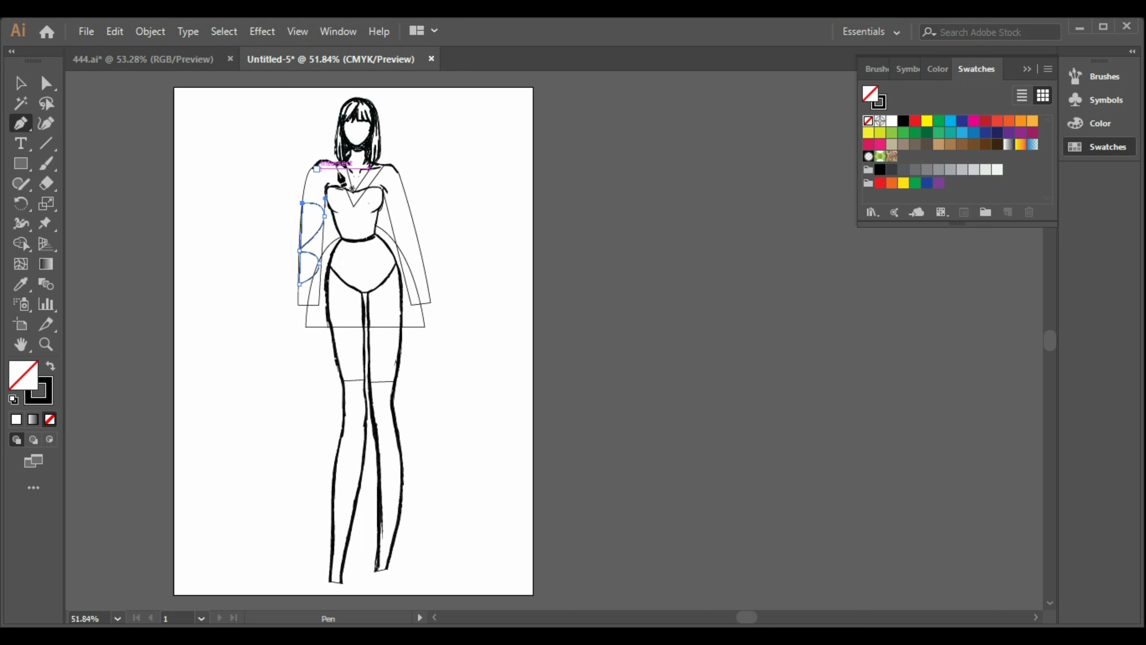
Draw a small rounded patch with the Pen tool on each shoulder of the garment.
click(320, 160)
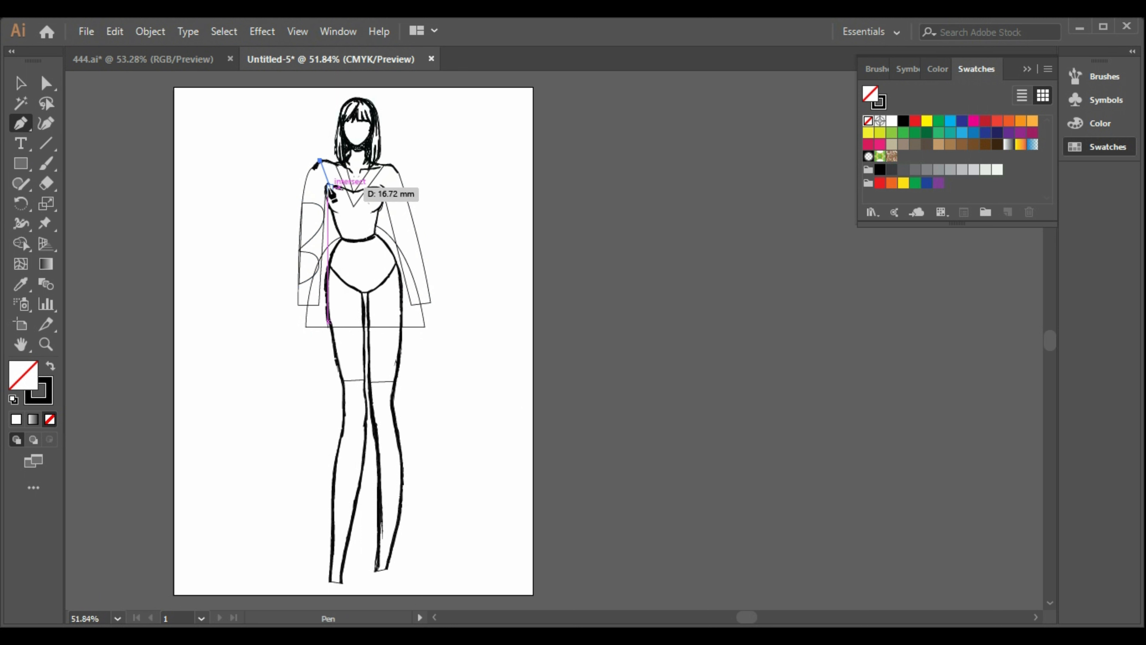
drag(328, 185, 343, 190)
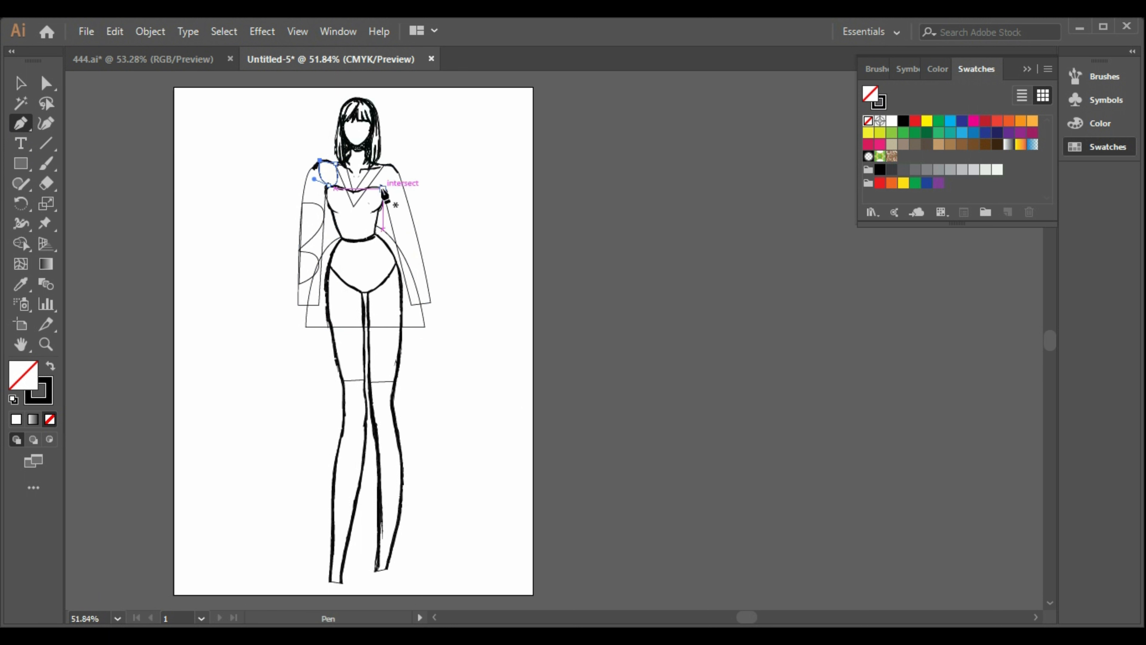
drag(380, 186, 401, 177)
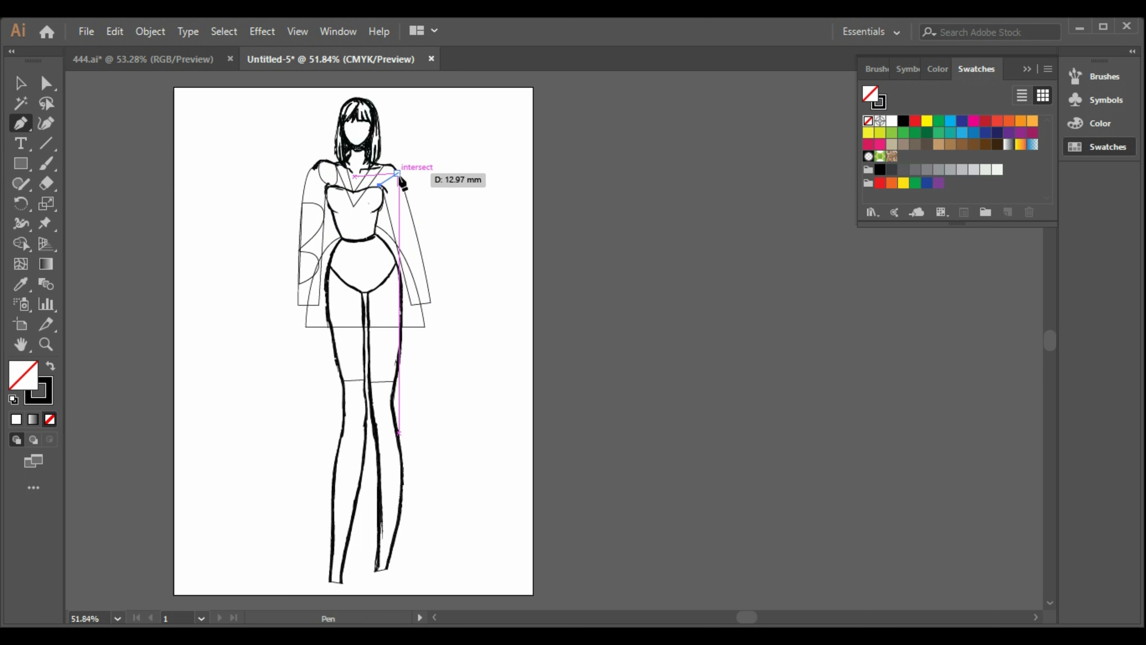
click(387, 158)
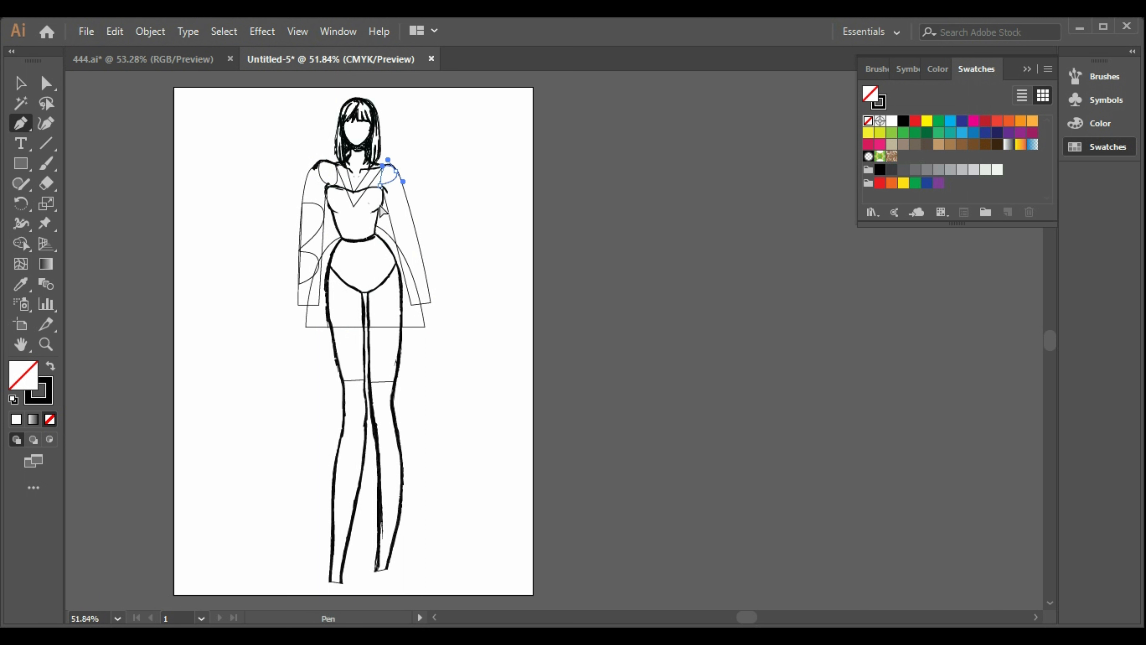
drag(380, 205, 387, 208)
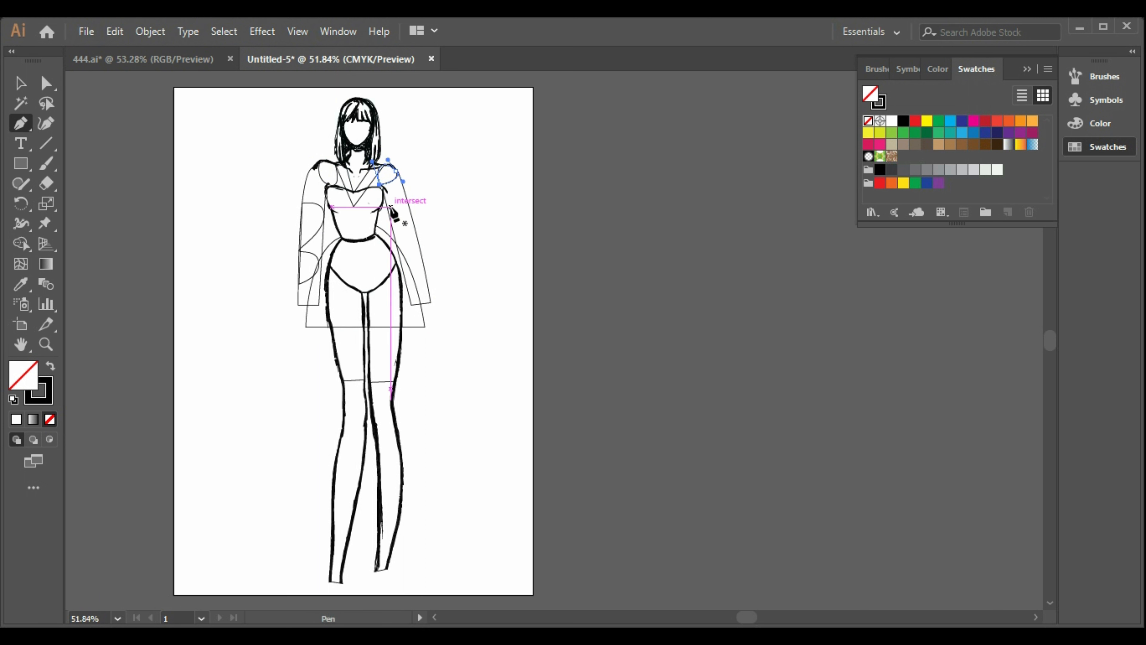
Draw a closed curved panel with the Pen tool across the upper half of the right-hand sleeve, then deselect it.
click(388, 204)
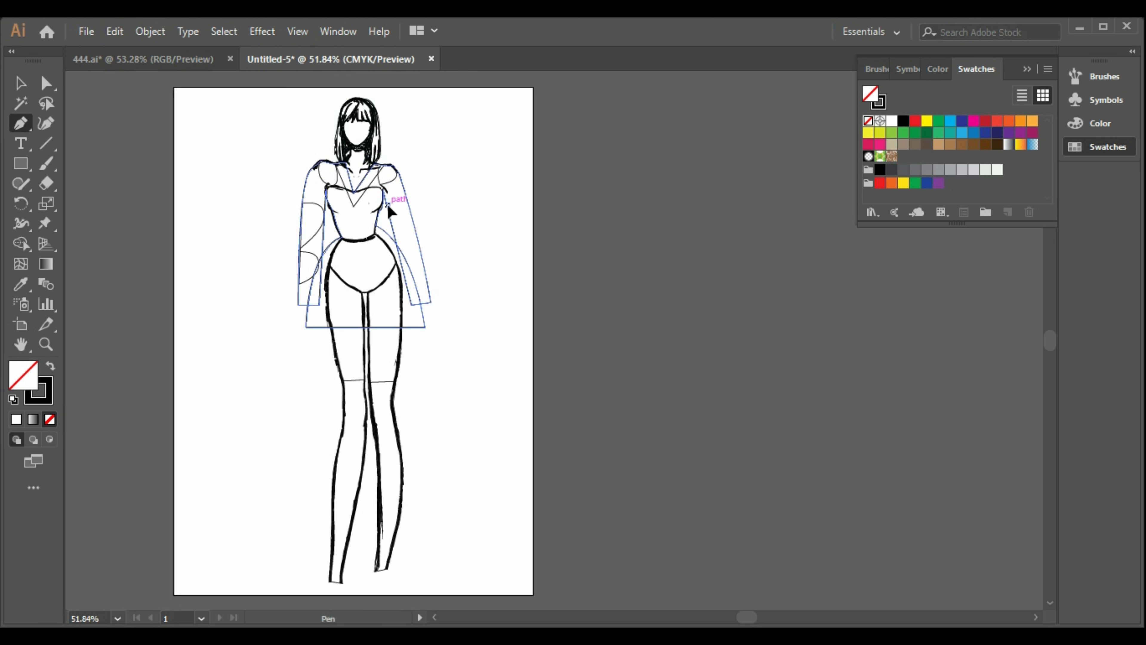
click(407, 202)
mouse_move(416, 235)
mouse_down()
mouse_move(409, 255)
mouse_move(419, 244)
mouse_up()
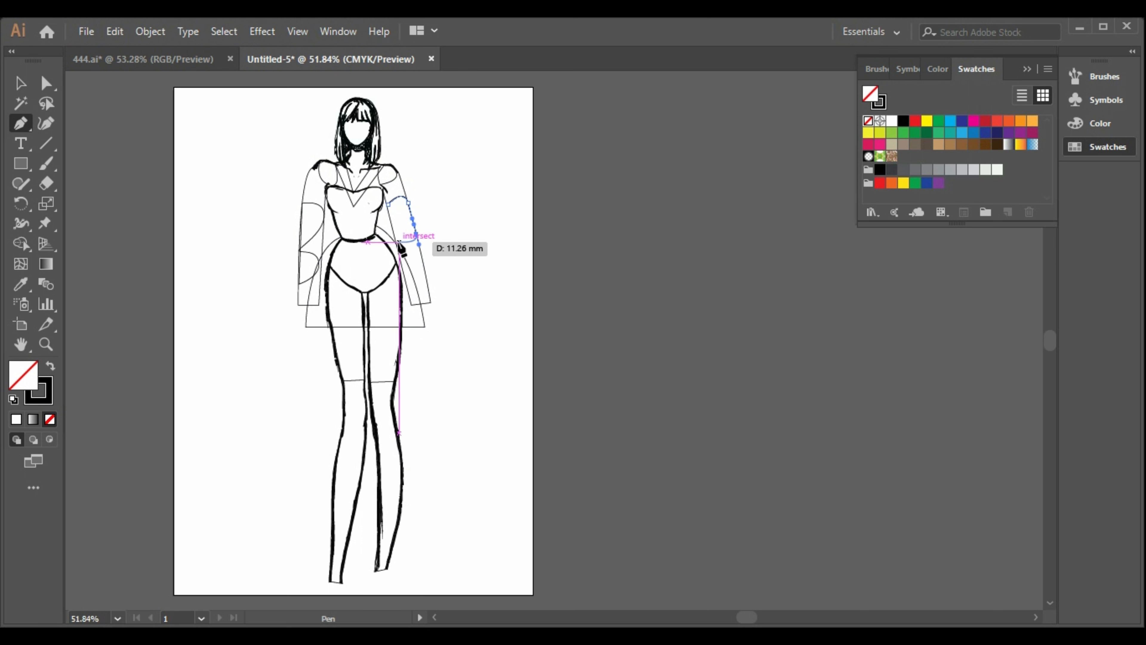
click(398, 242)
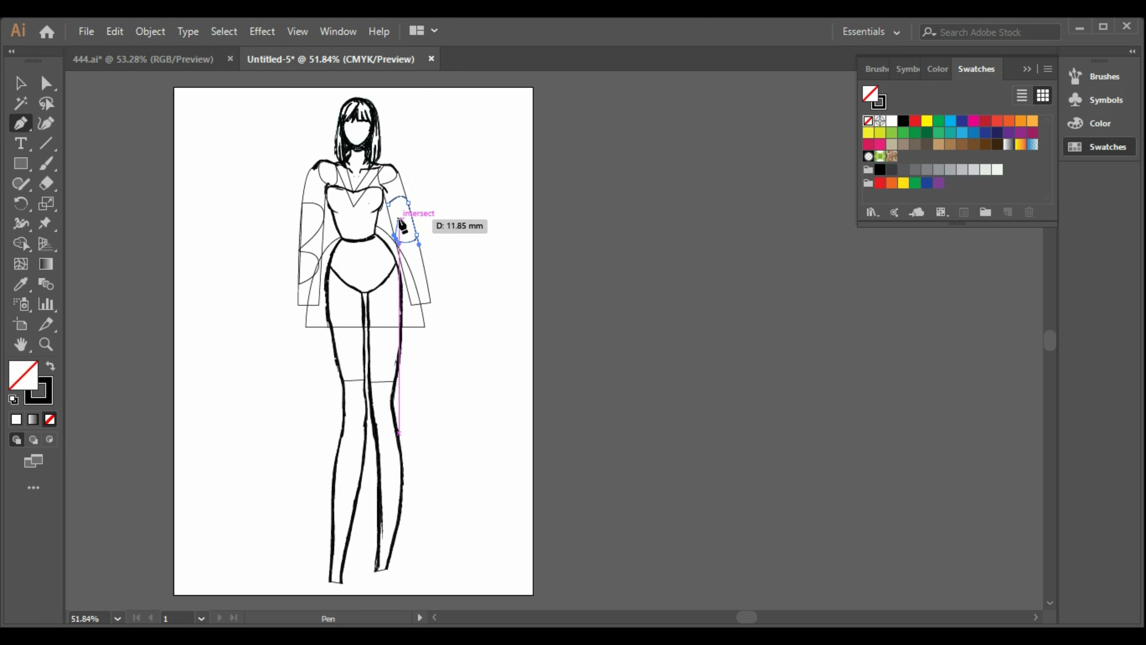
drag(399, 219, 389, 213)
click(388, 205)
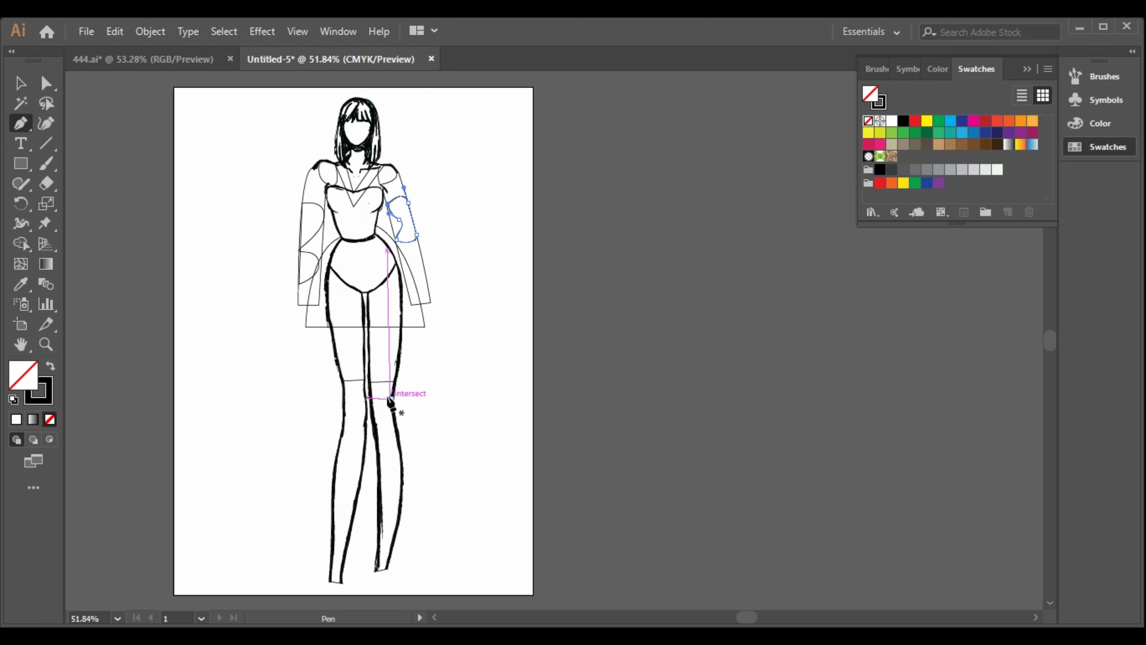
click(400, 332)
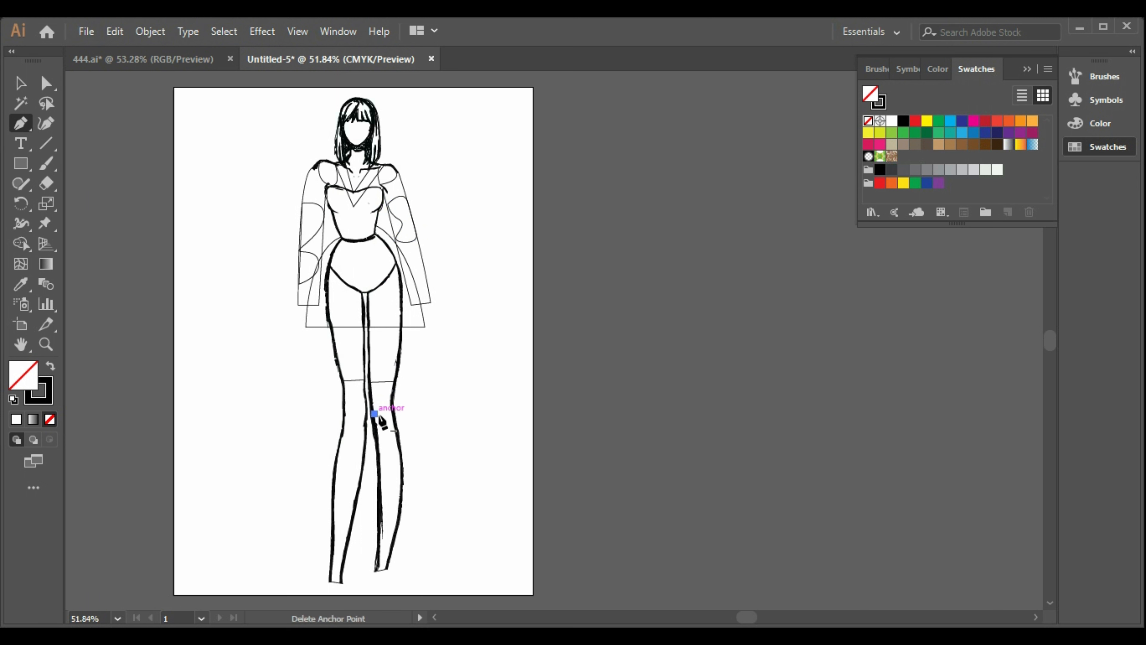
mouse_move(391, 415)
mouse_down()
mouse_move(384, 461)
mouse_move(396, 423)
mouse_up()
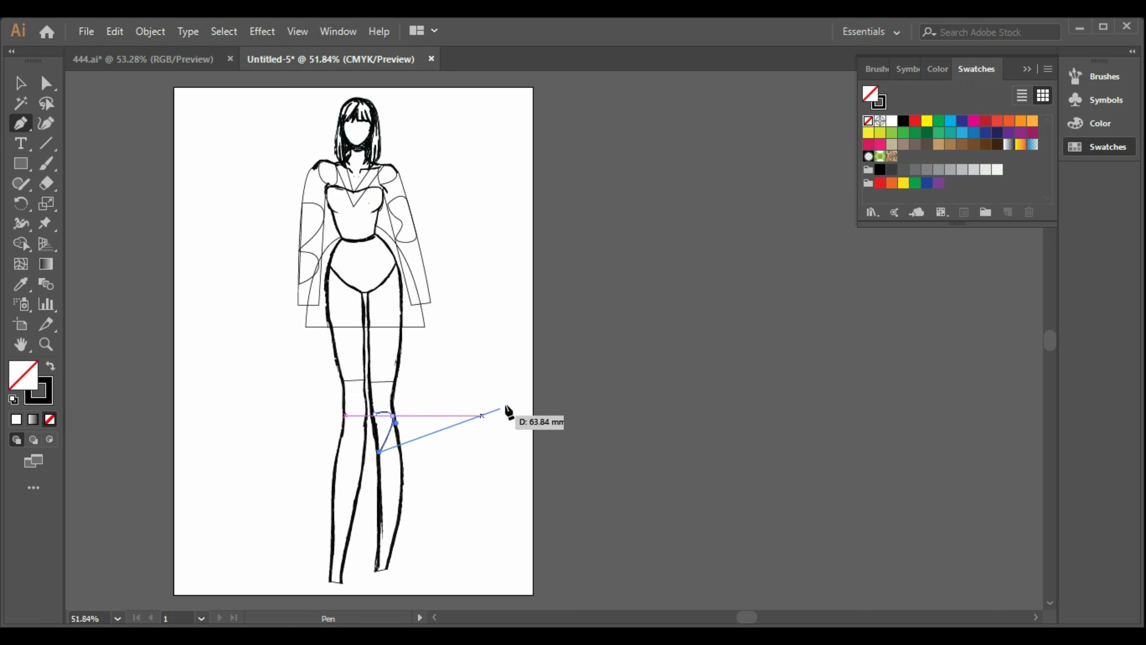
key(ctrl+z)
key(ctrl+z)
key(ctrl+z)
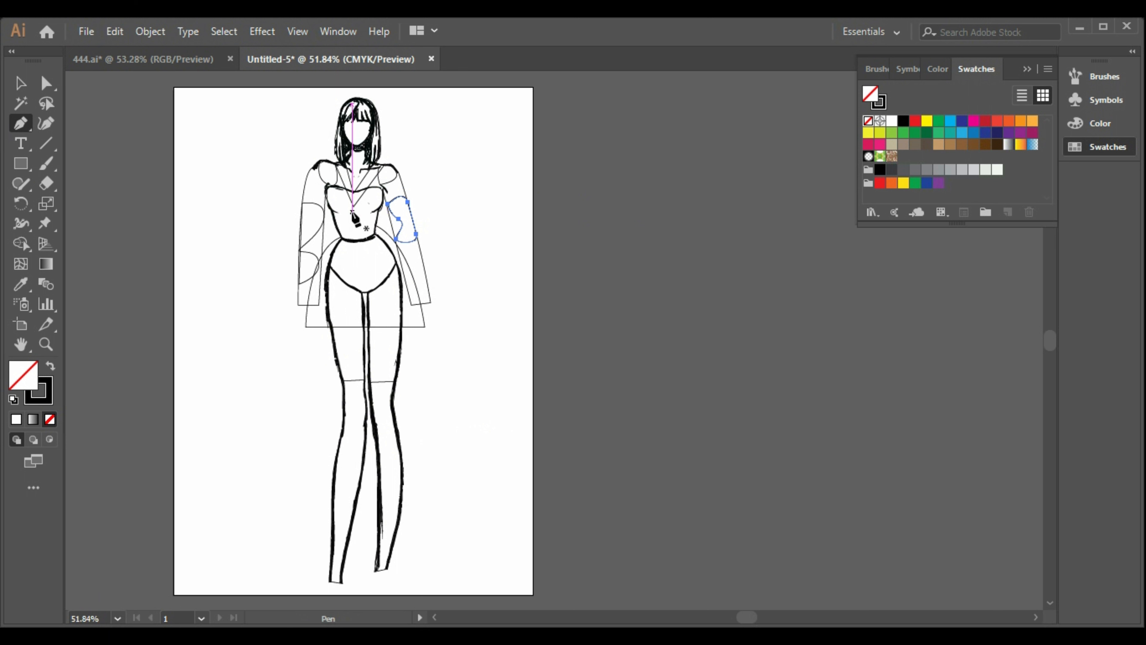
Draw a long wavy panel with the Pen tool from below the neckline point to the skirt's left-hand side and back.
click(352, 211)
drag(358, 277, 344, 320)
drag(352, 212, 345, 136)
click(21, 83)
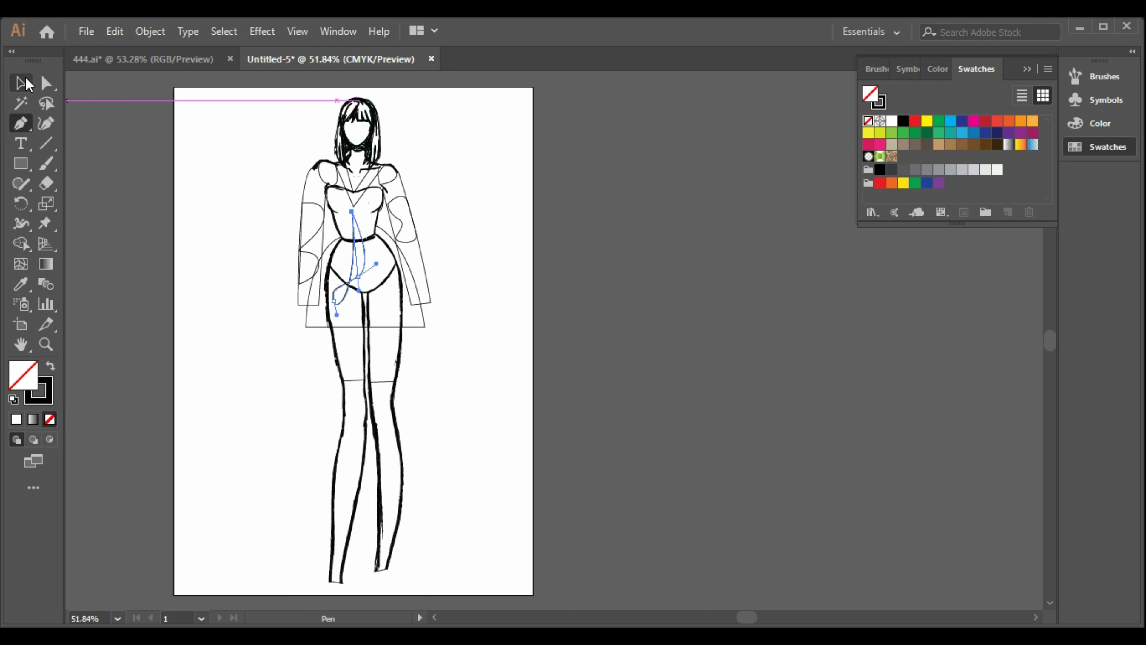
key(ctrl+z)
key(ctrl+z)
key(ctrl+z)
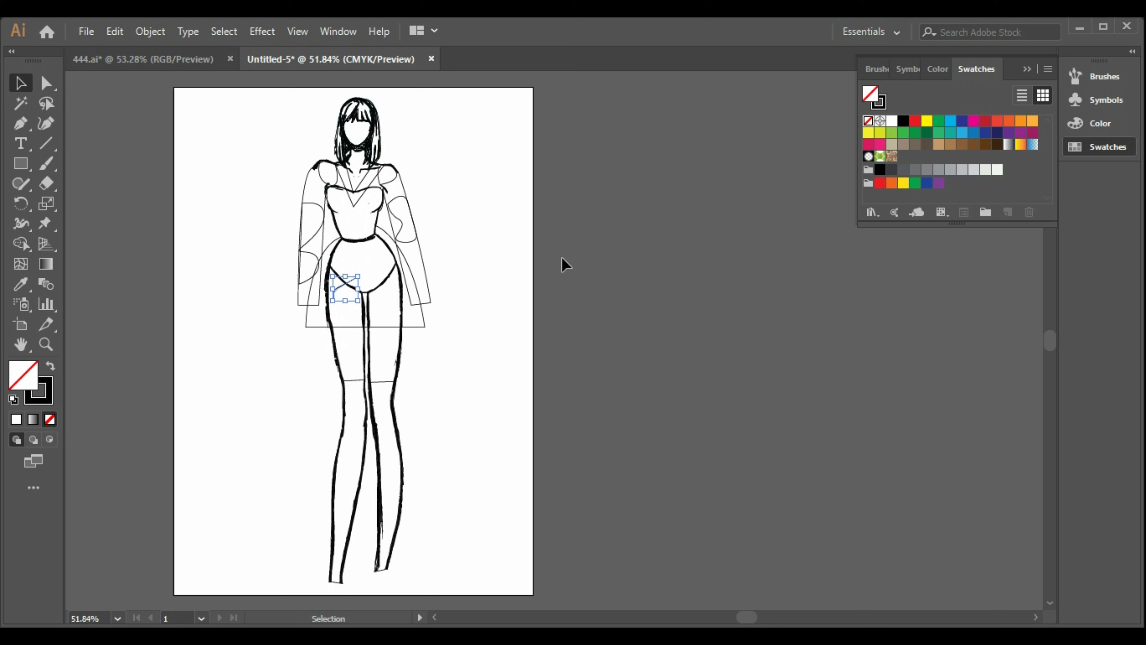
key(a)
key(ctrl+shift+z)
key(ctrl+shift+z)
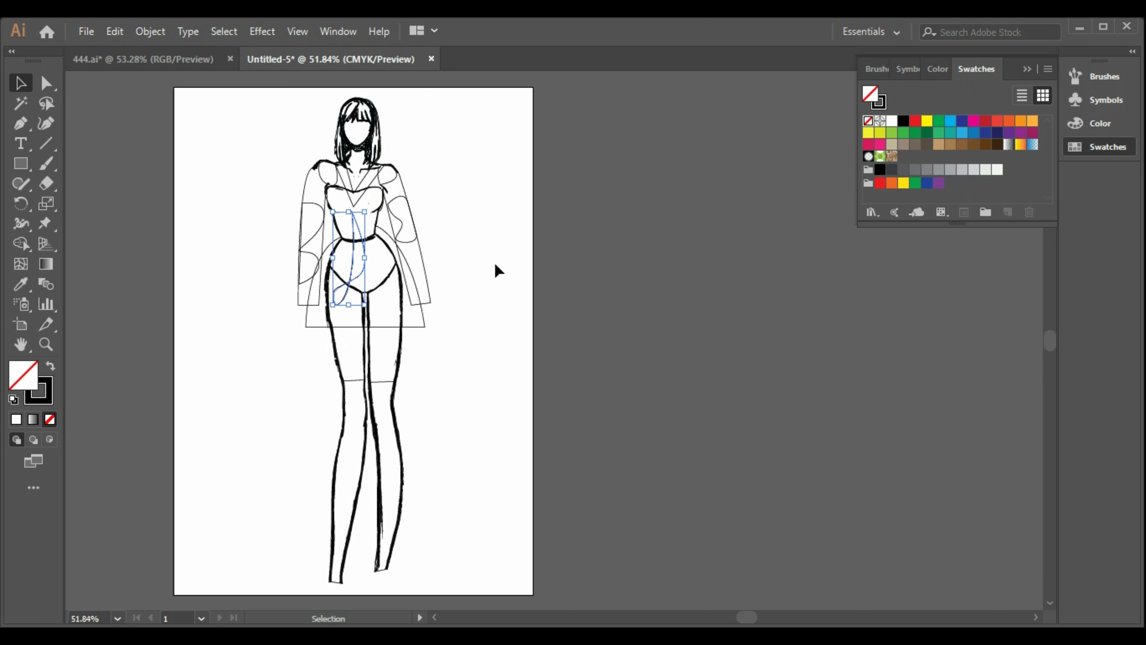
Copy the long wavy panel and paste the duplicate beside the artboard.
key(ctrl+c)
key(ctrl+v)
key(v)
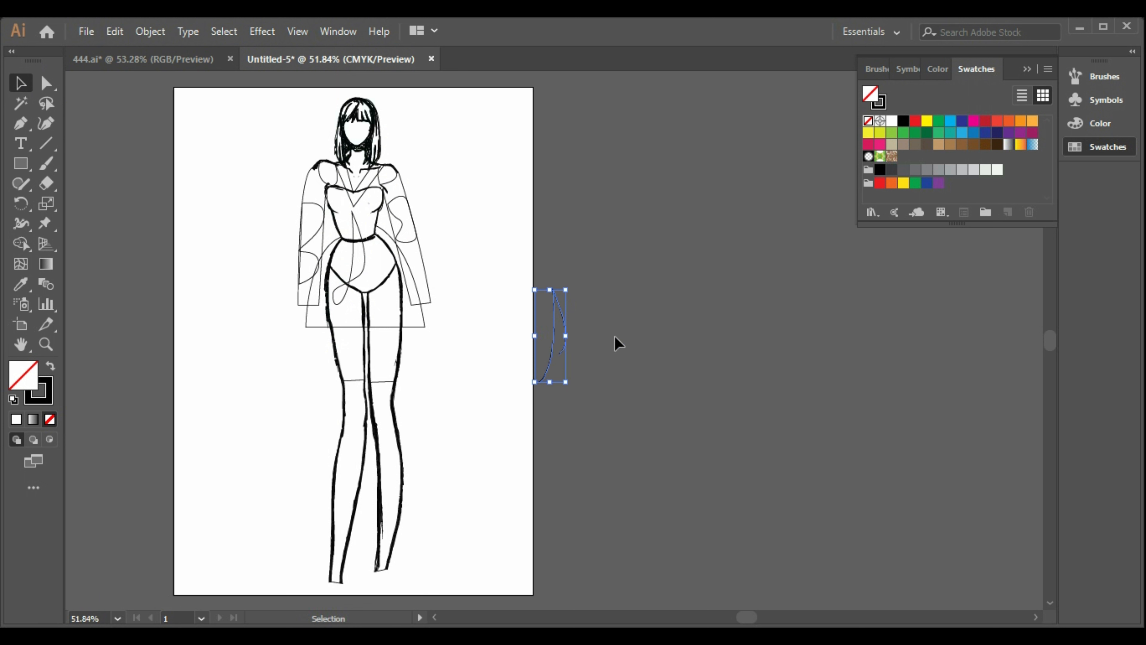
click(365, 261)
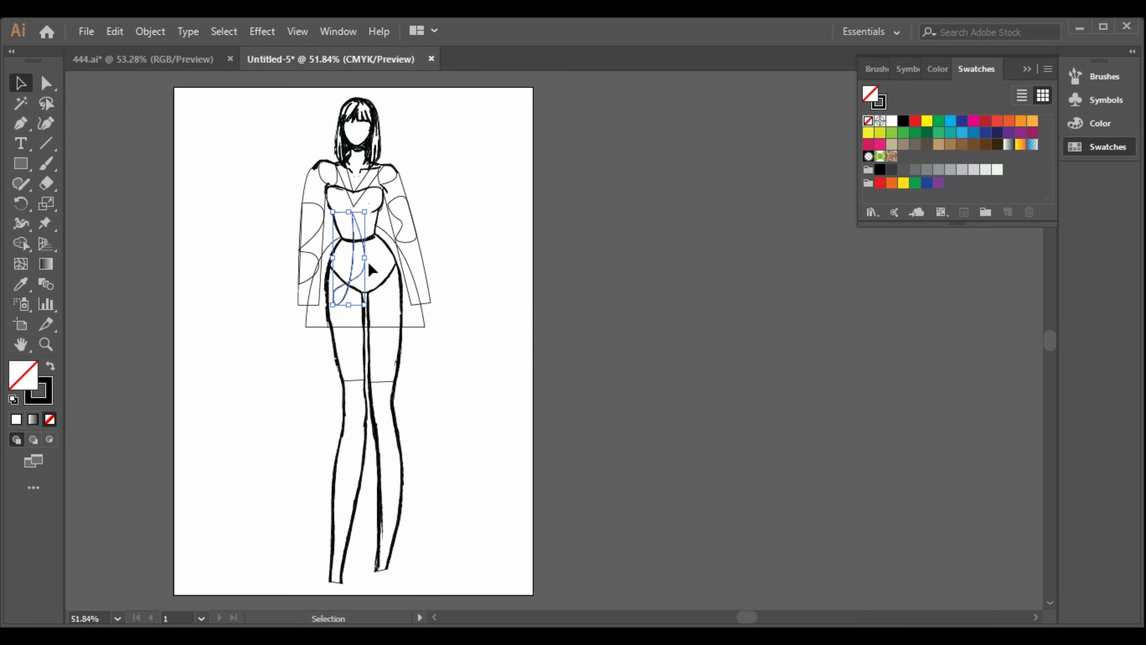
key(ctrl+c)
key(ctrl+v)
Reflect the pasted panel across the vertical axis.
right_click(567, 349)
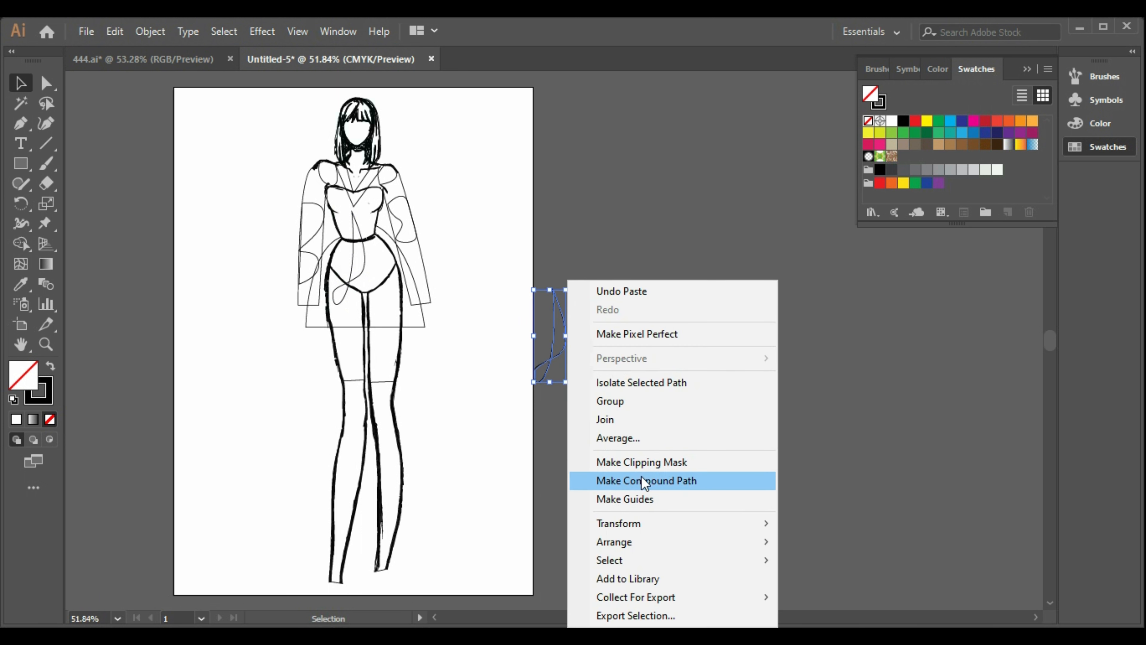
mouse_move(758, 523)
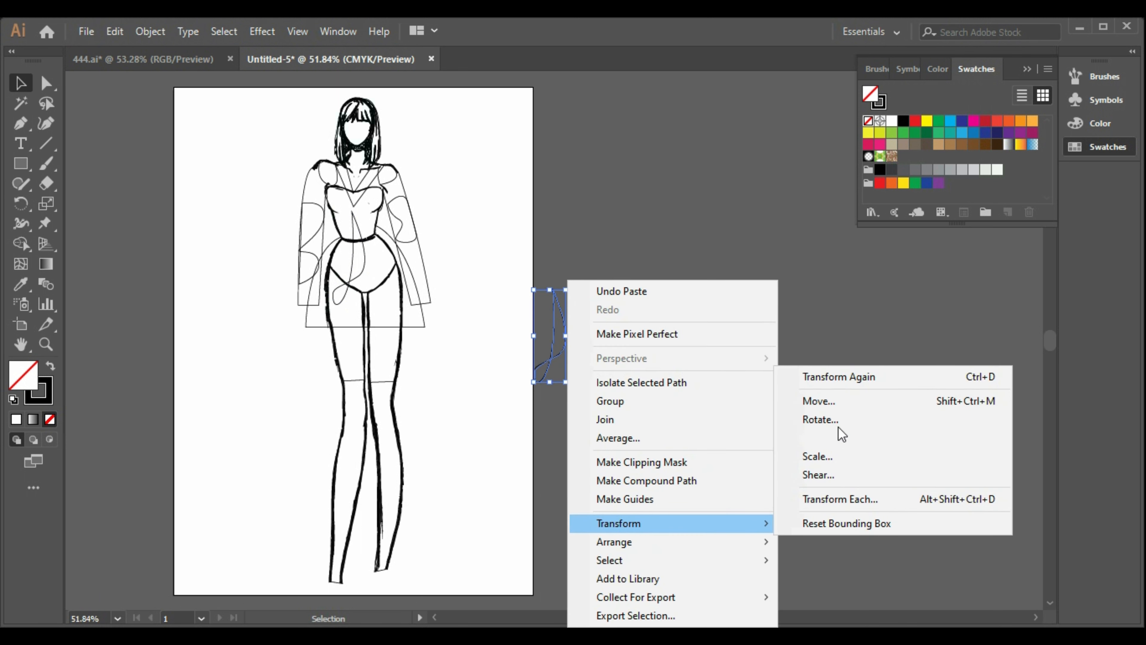
click(837, 454)
click(847, 494)
right_click(549, 366)
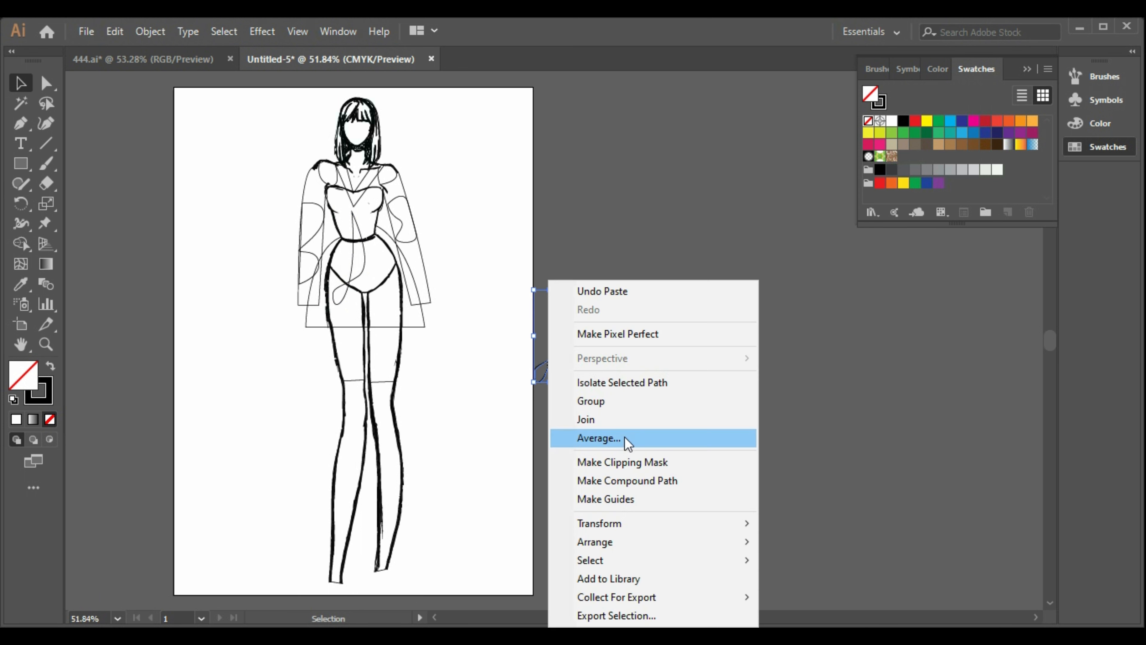
mouse_move(695, 528)
click(808, 438)
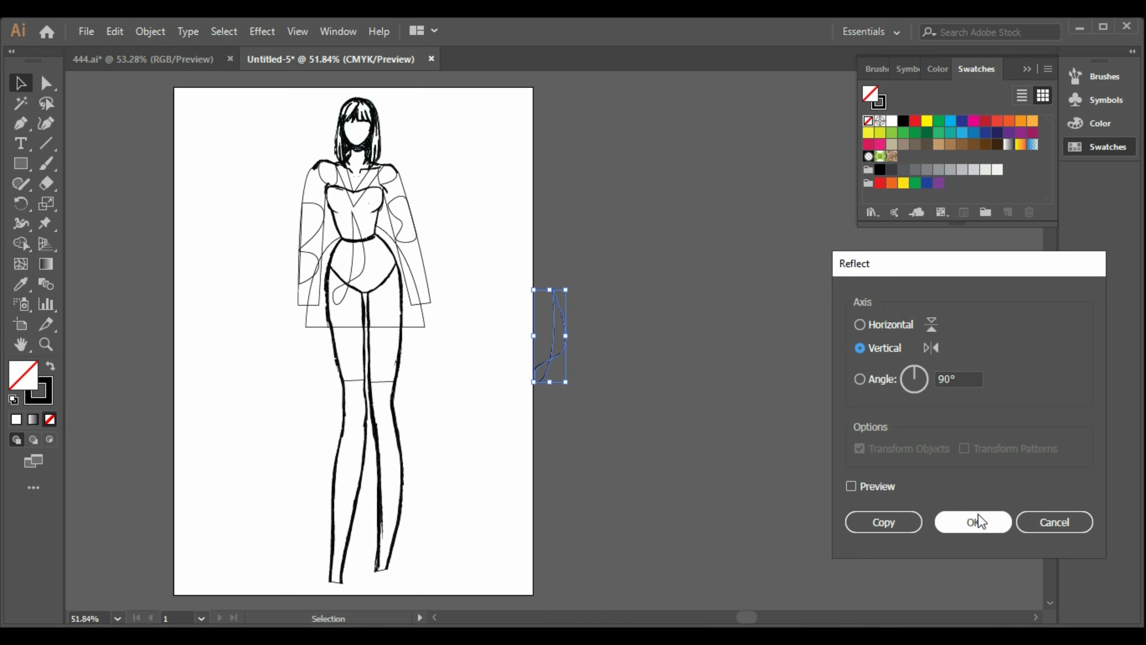
click(969, 522)
Place the mirrored panel on the skirt's right-hand side and fit a smaller, rotated copy of it onto the right-hand bodice.
drag(546, 339, 373, 281)
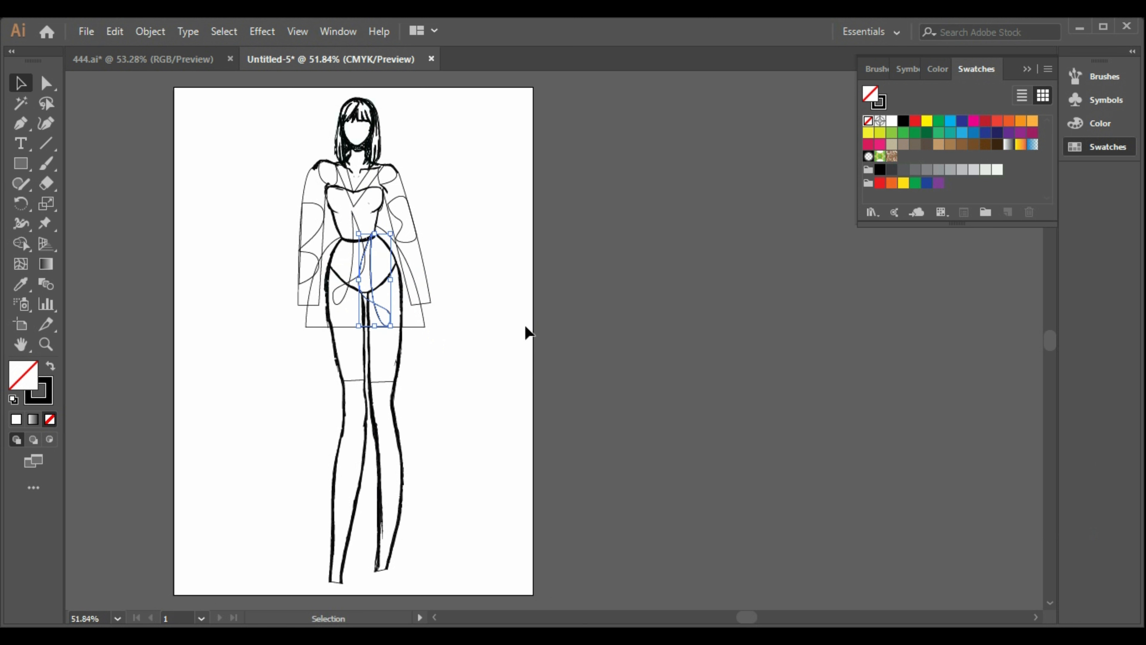
key(ctrl+z)
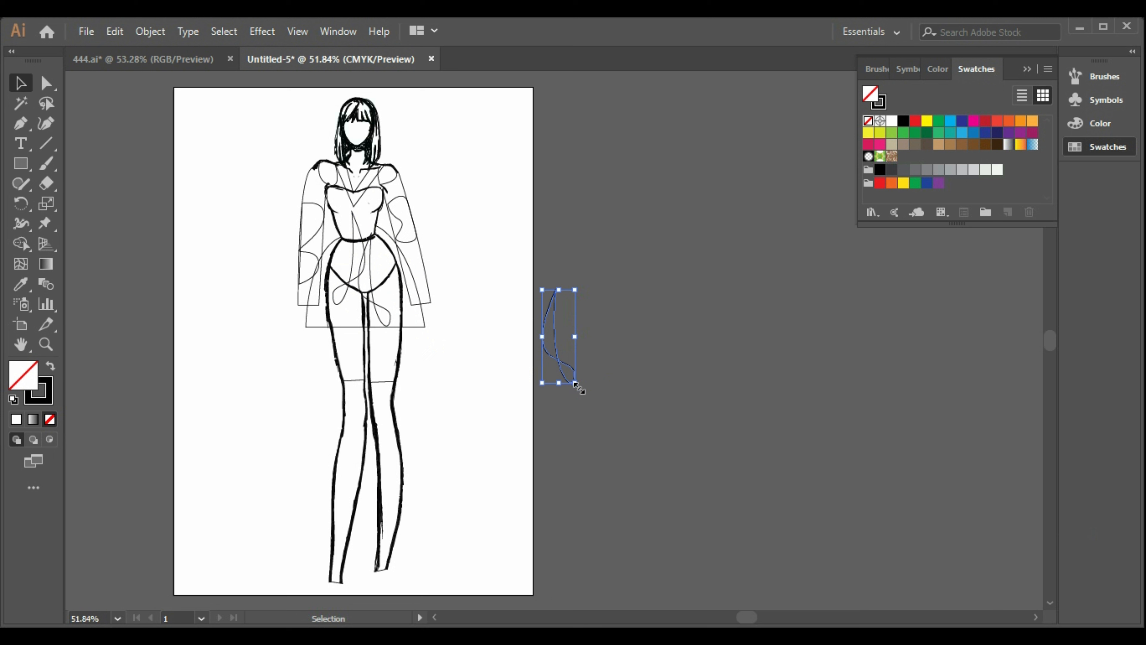
drag(575, 383, 422, 181)
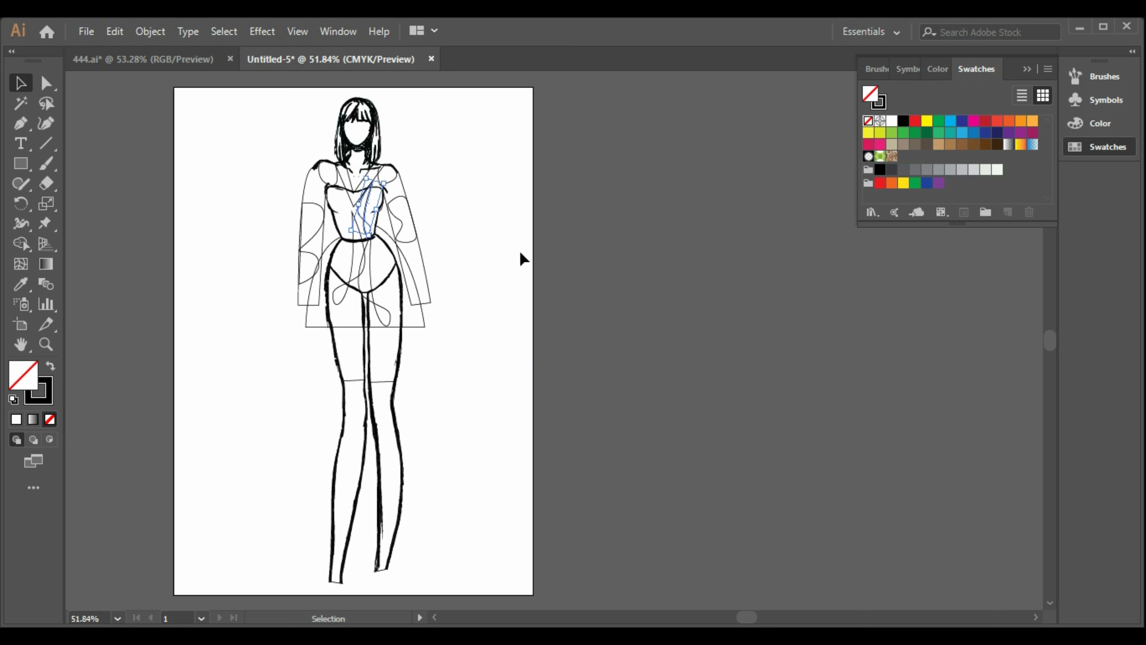
Paste another copy of the mirrored panel beside the artboard and reflect it across the vertical axis.
key(ctrl+z)
key(ctrl+z)
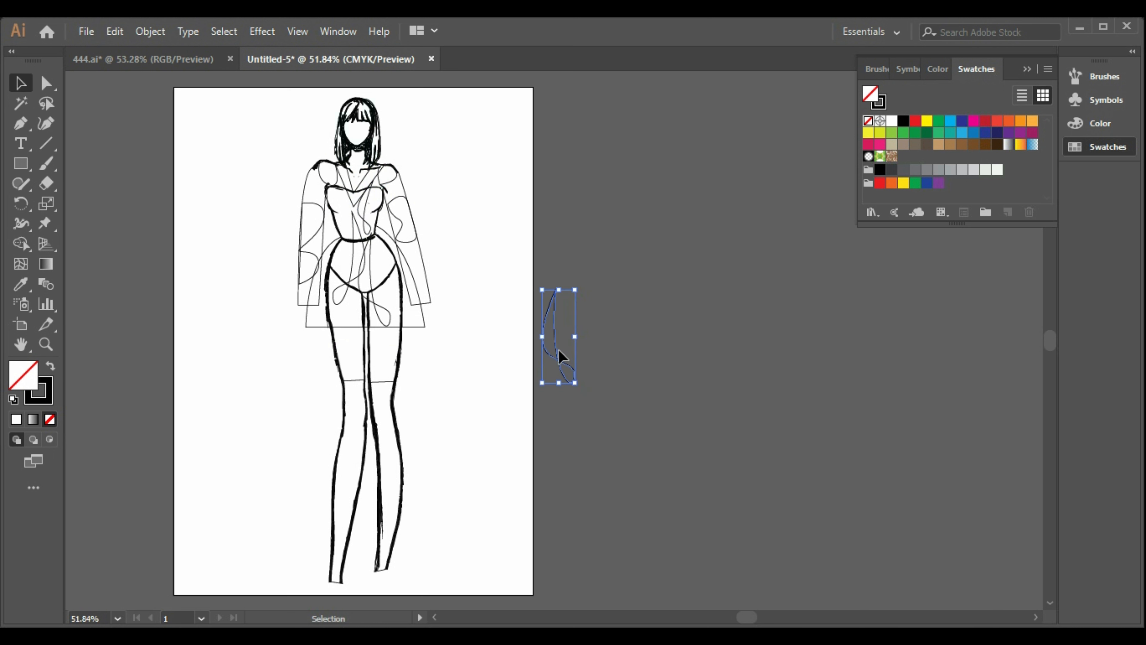
right_click(559, 357)
click(798, 410)
click(658, 392)
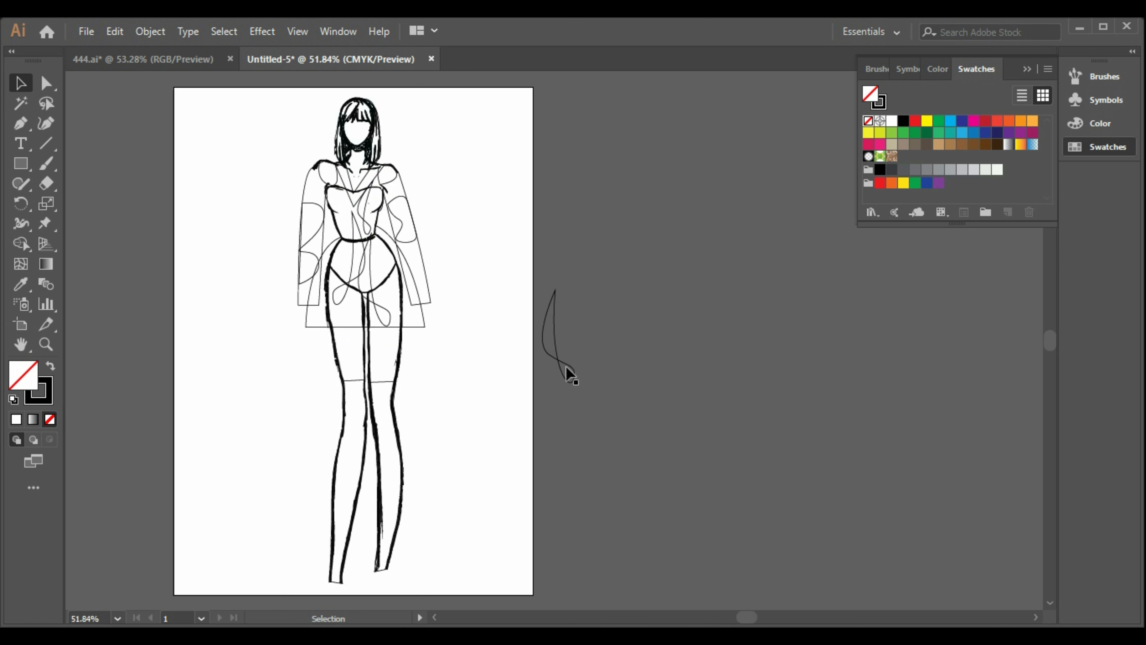
click(567, 372)
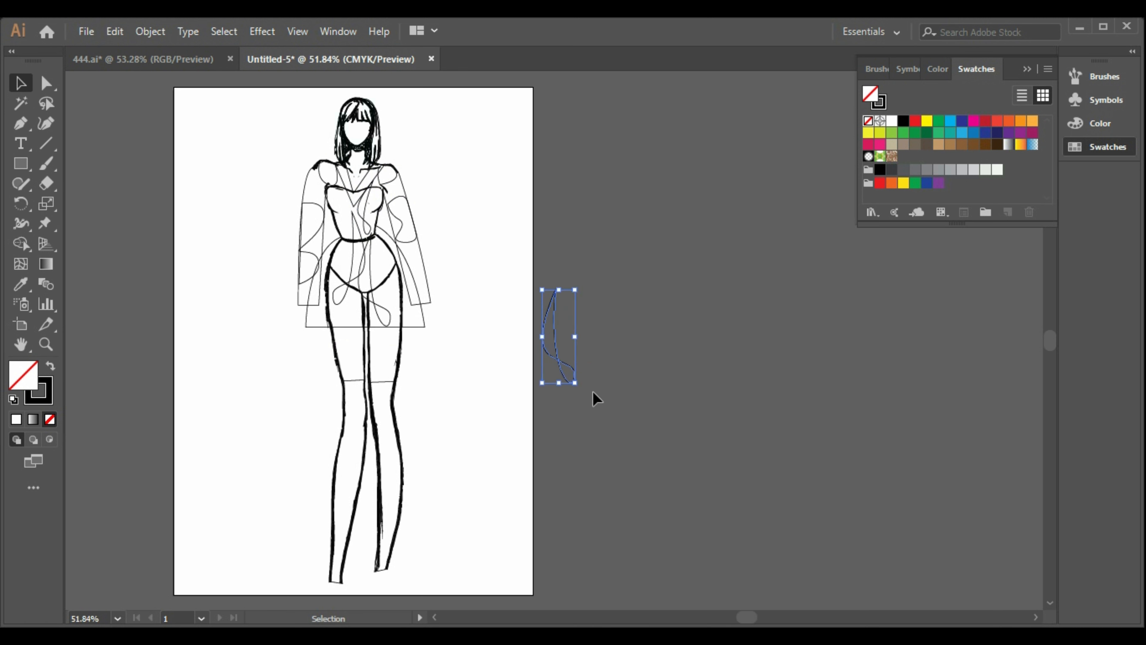
right_click(579, 384)
mouse_move(741, 278)
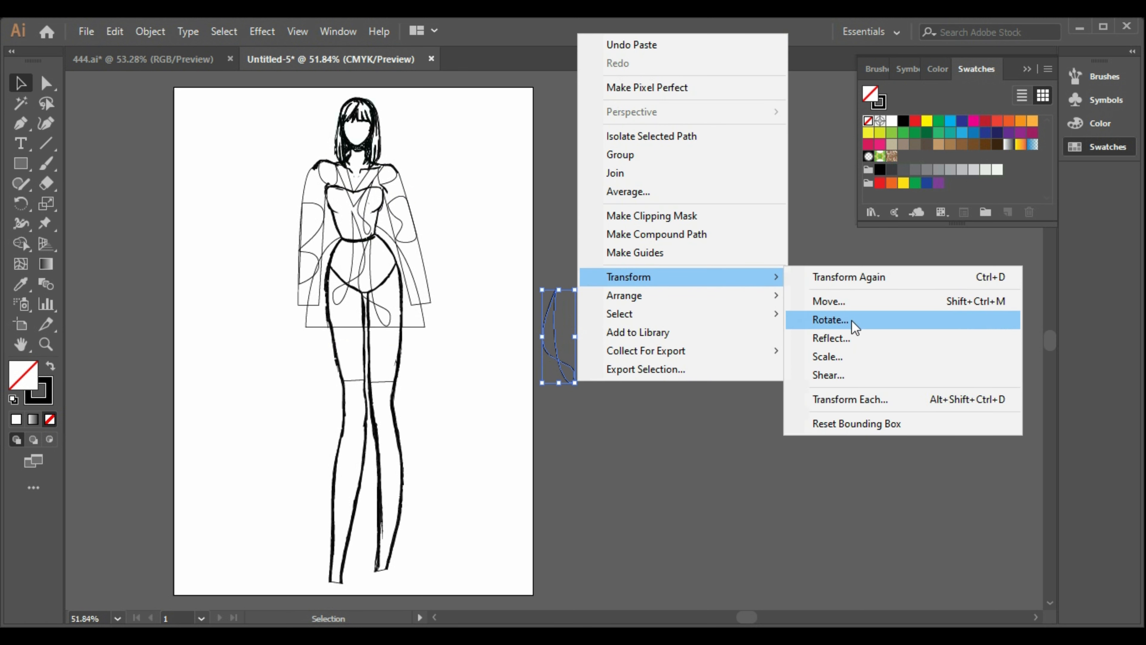
click(857, 339)
click(973, 522)
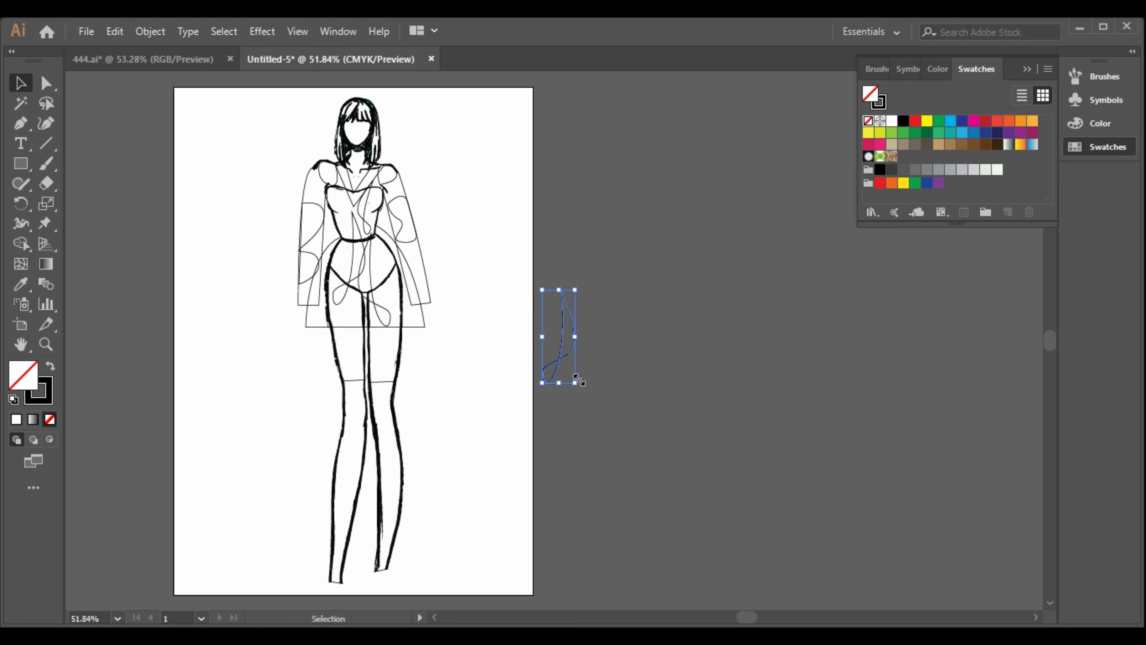
Scale down the reflected panel, fit it at an angle between the left-hand shoulder and the bust, then deselect it.
drag(573, 383, 558, 336)
drag(557, 327, 339, 175)
drag(346, 217, 343, 206)
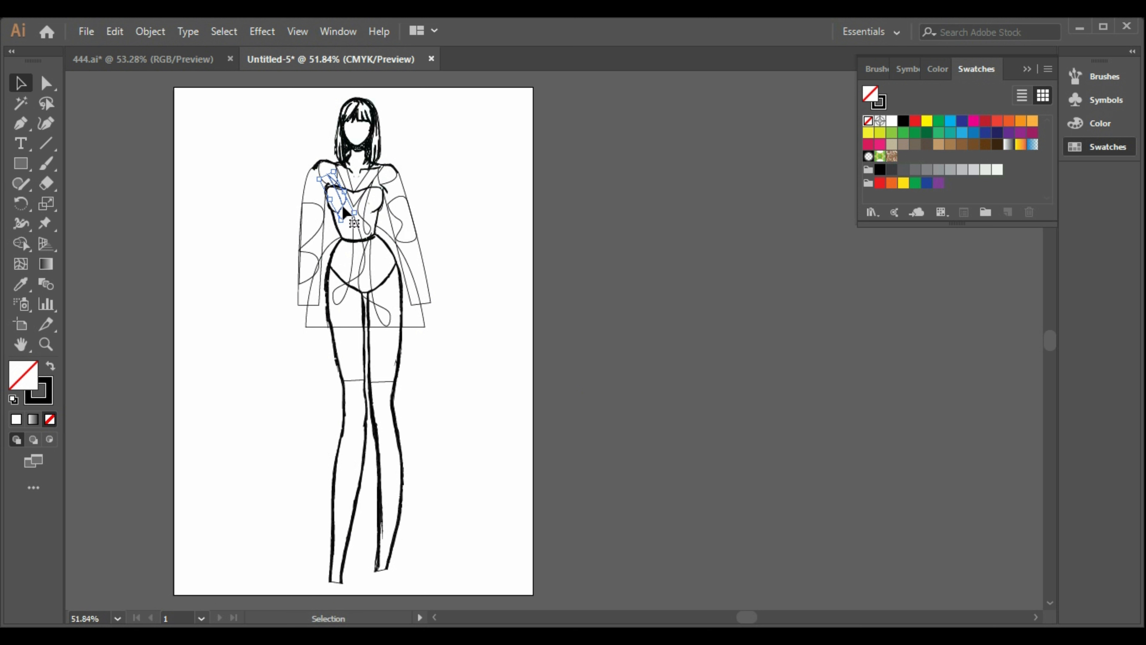
click(514, 214)
Fill both lower-leg shapes with black and deselect them.
click(388, 387)
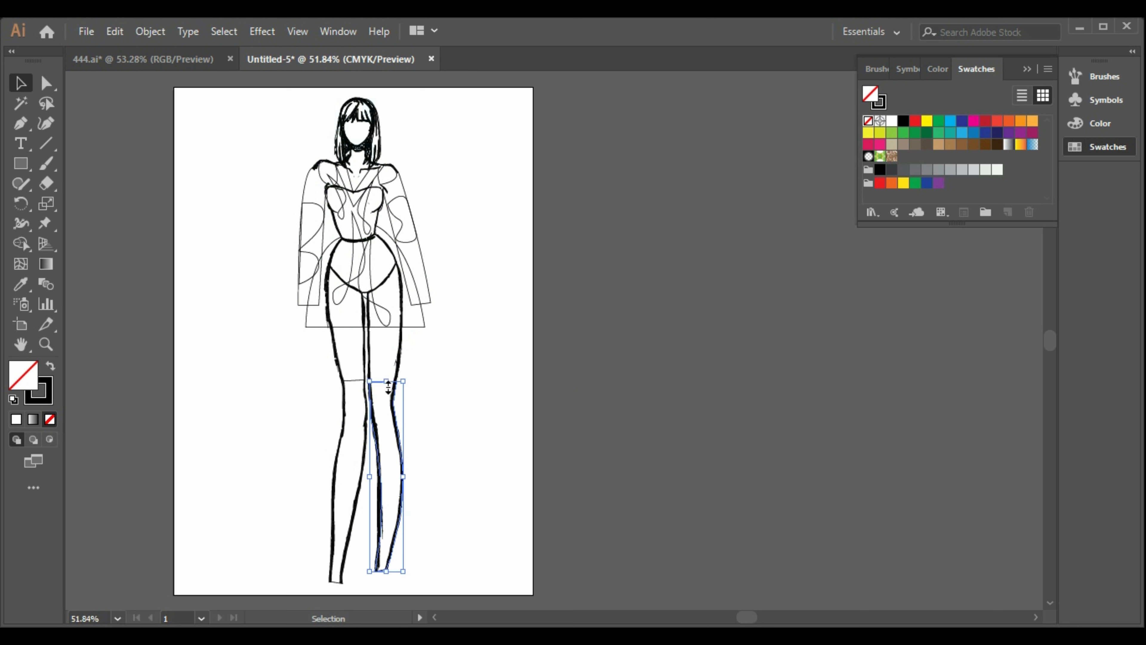
click(890, 171)
click(358, 391)
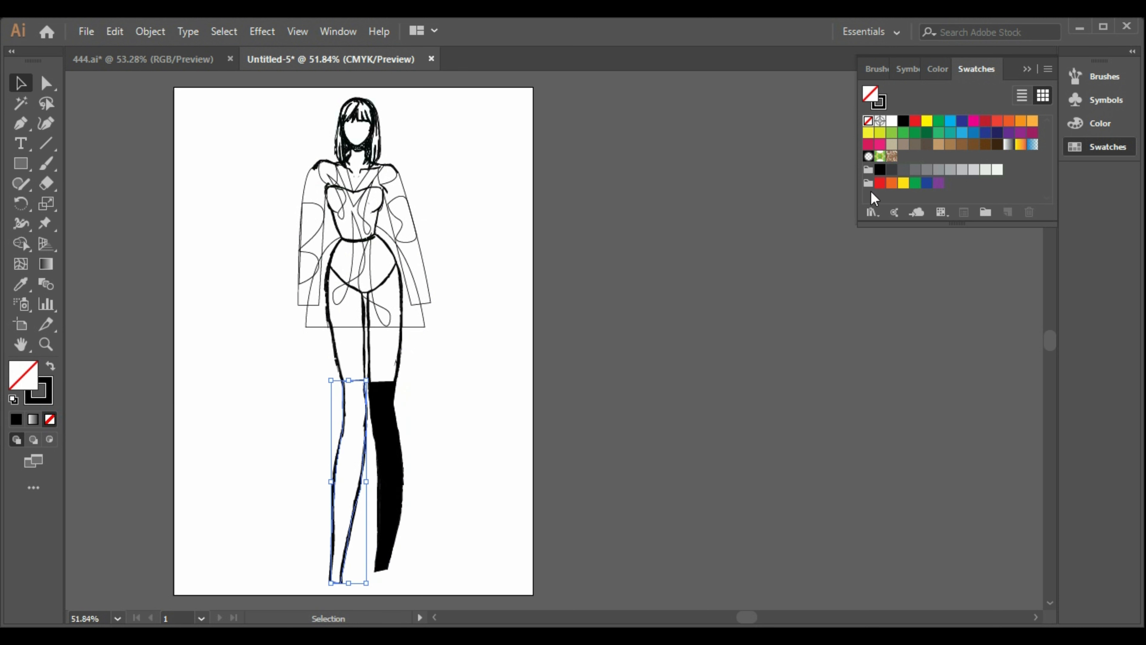
click(880, 170)
click(507, 535)
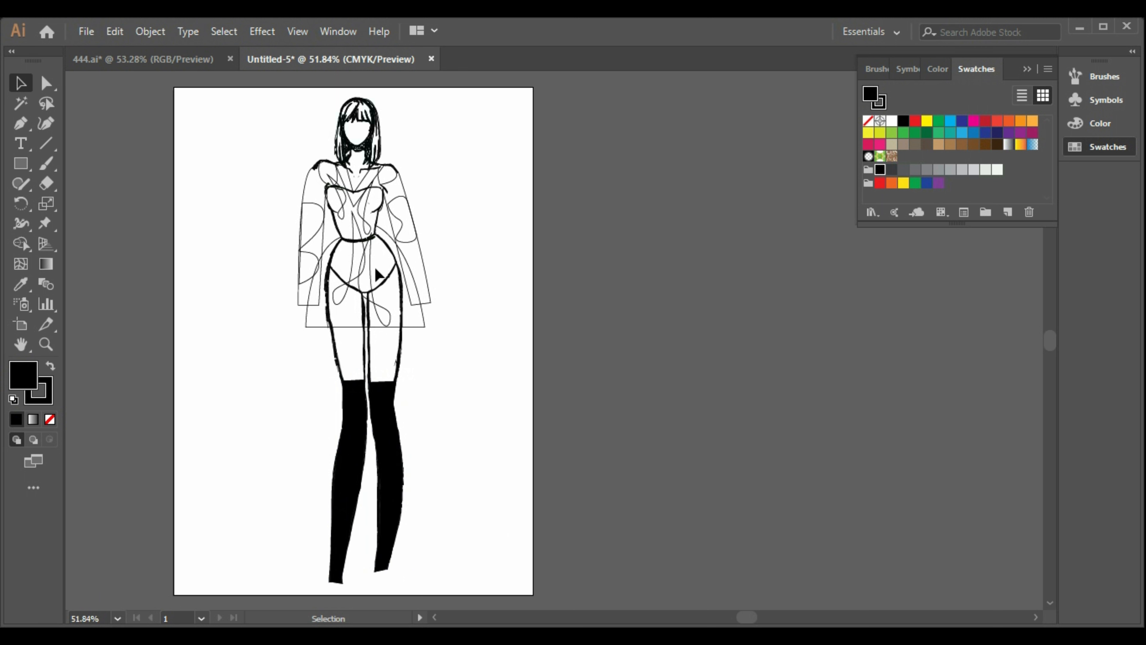
click(383, 327)
click(413, 321)
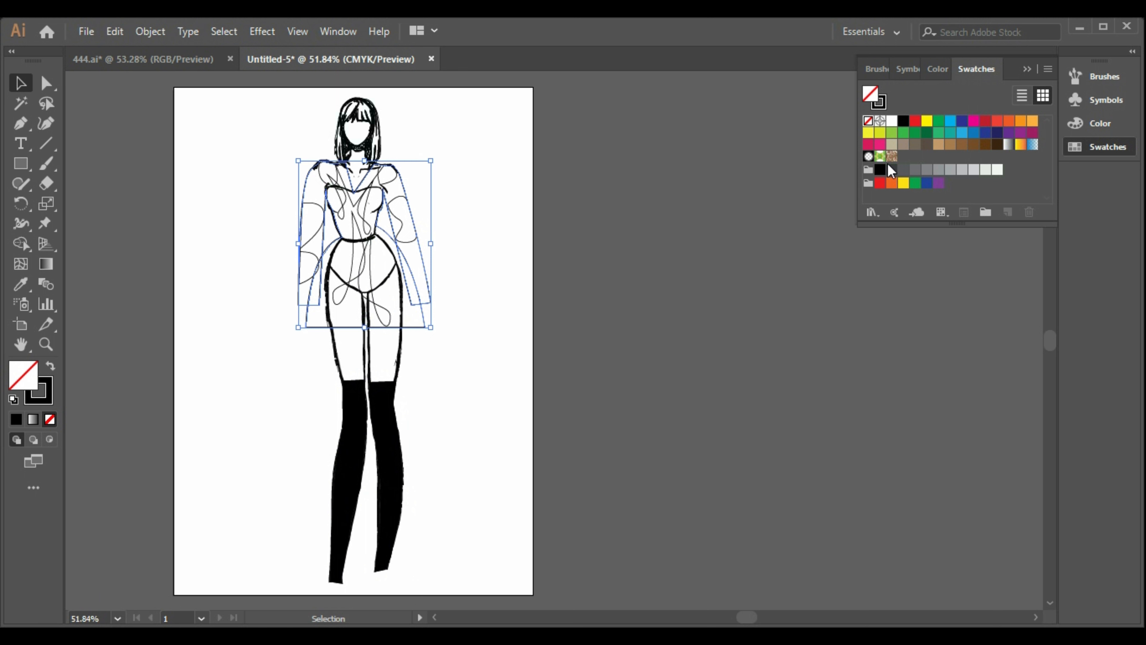
click(880, 170)
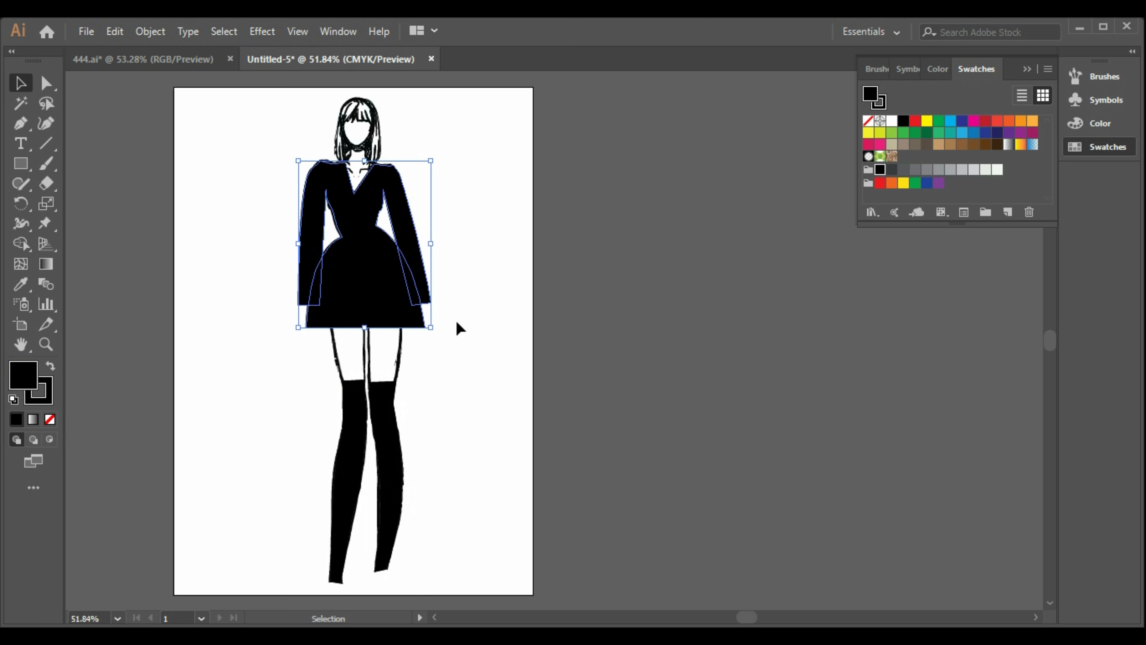
key(ctrl+z)
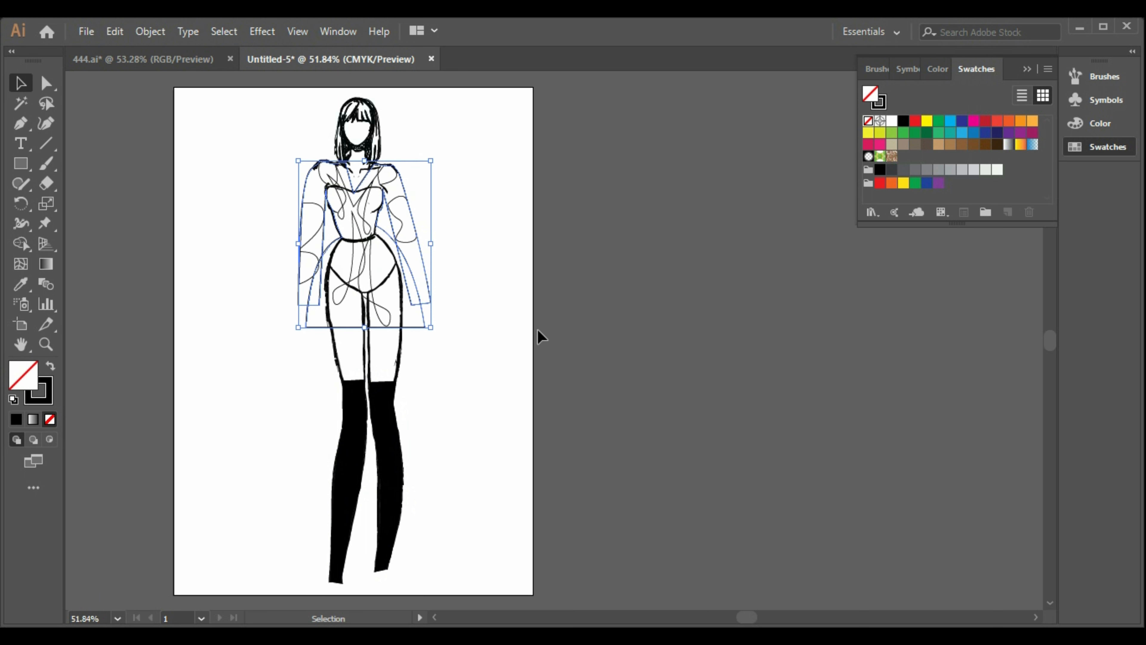
click(540, 336)
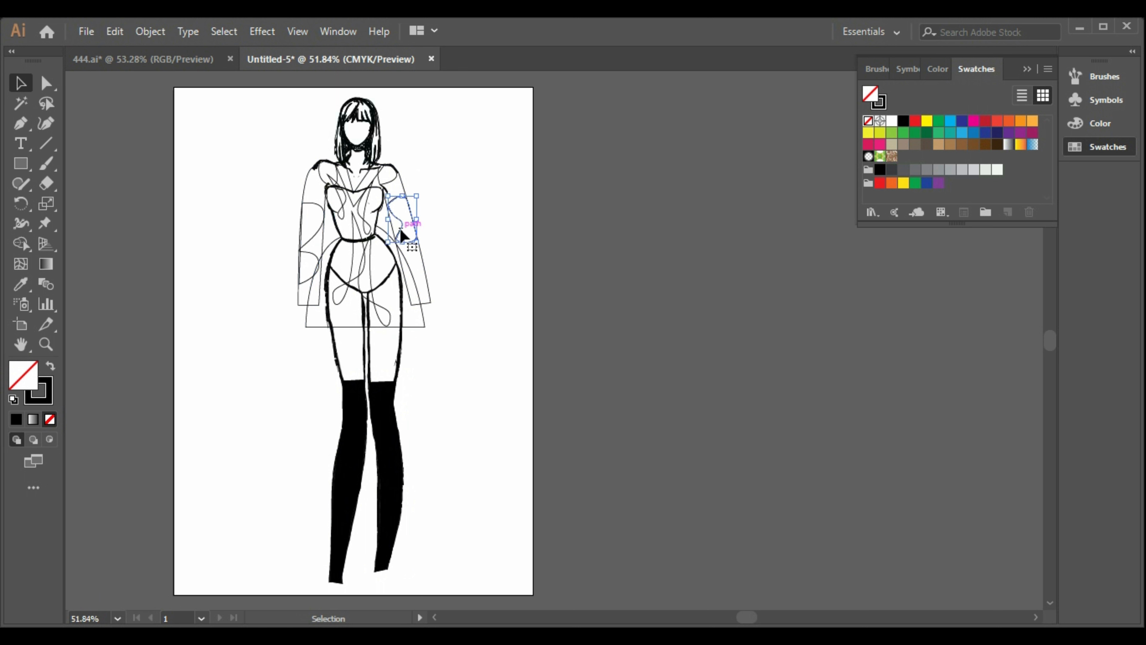
Fill the wavy panels on both sleeves and both sides of the bodice with white.
click(890, 123)
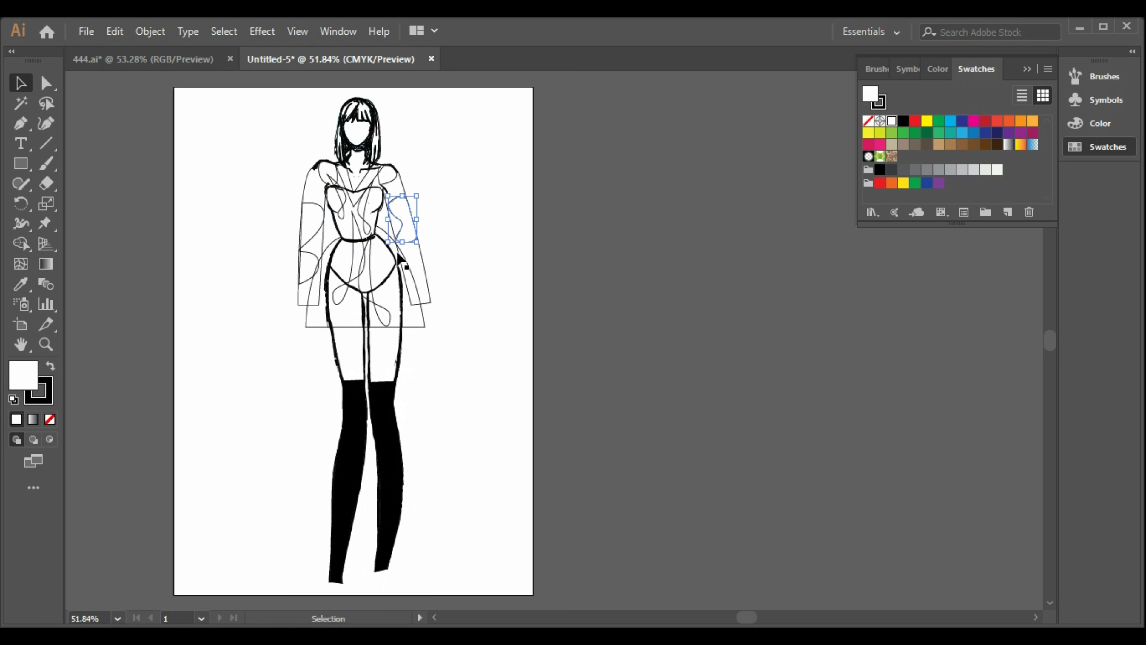
click(322, 226)
click(891, 121)
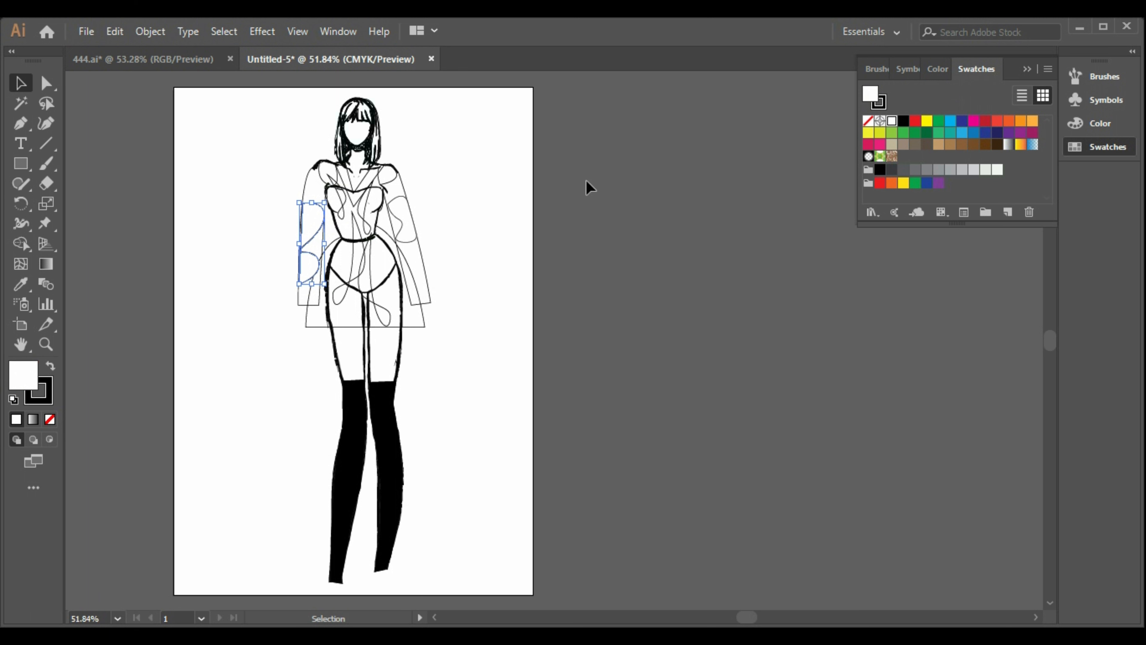
click(367, 215)
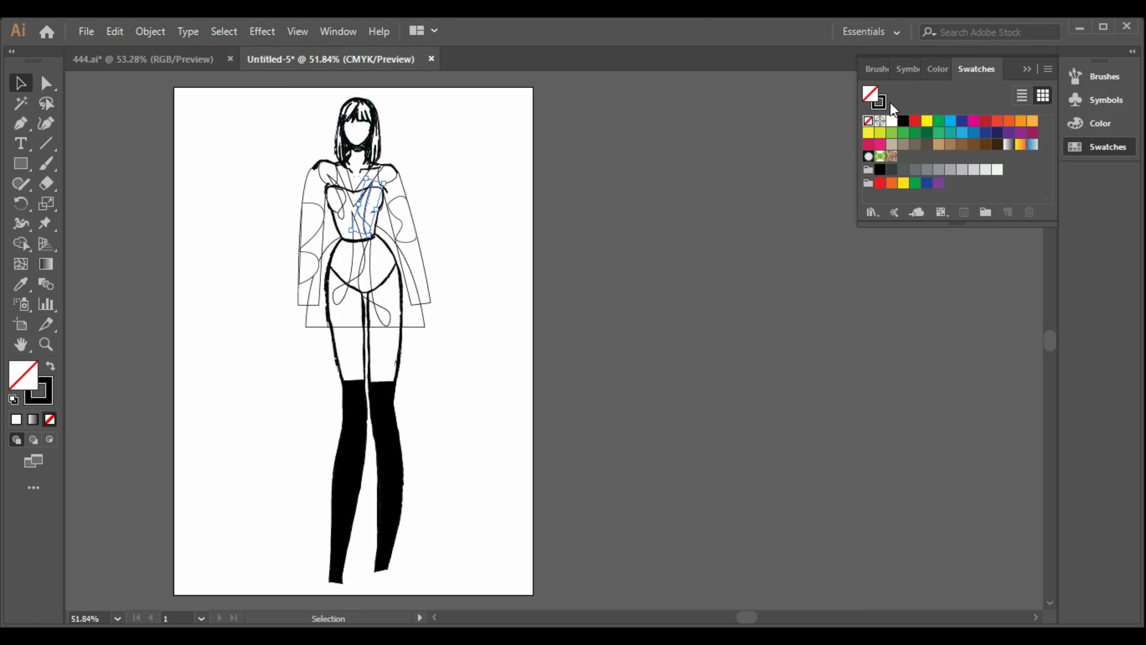
click(892, 122)
click(341, 201)
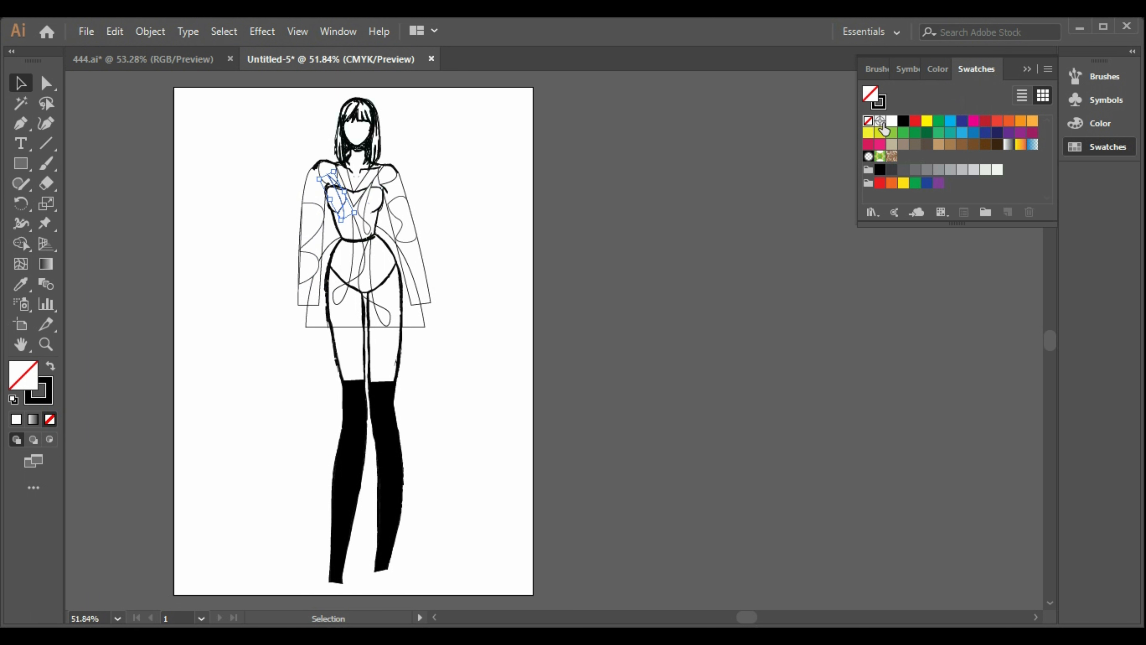
click(892, 121)
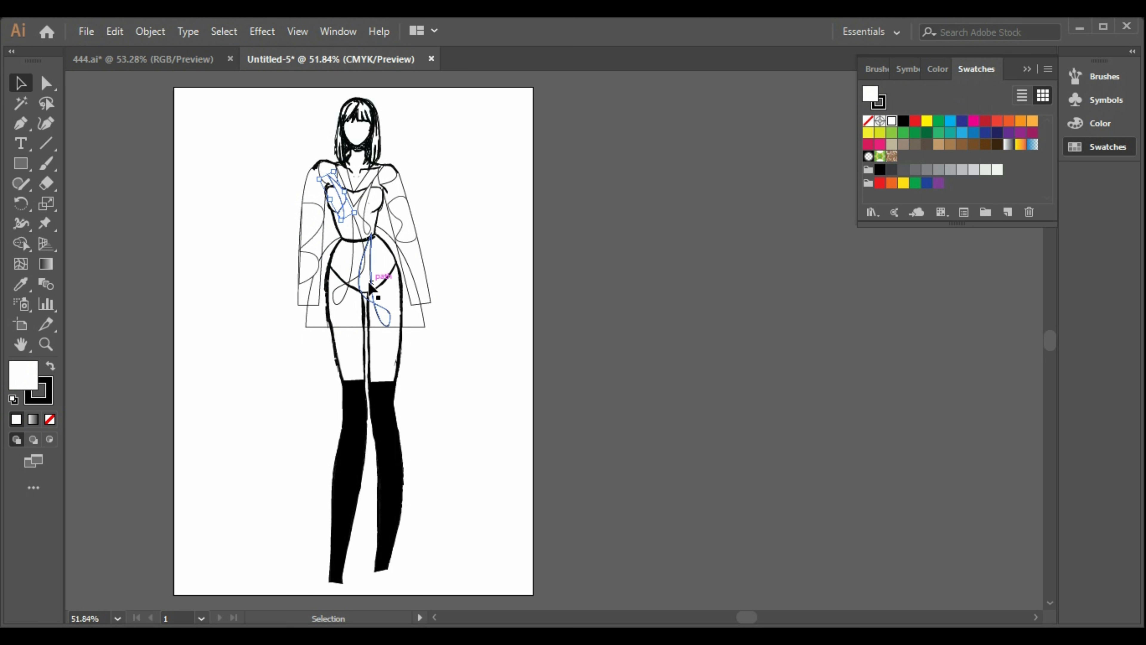
Fill the two long wavy panels on the front of the skirt with white.
click(369, 283)
click(891, 122)
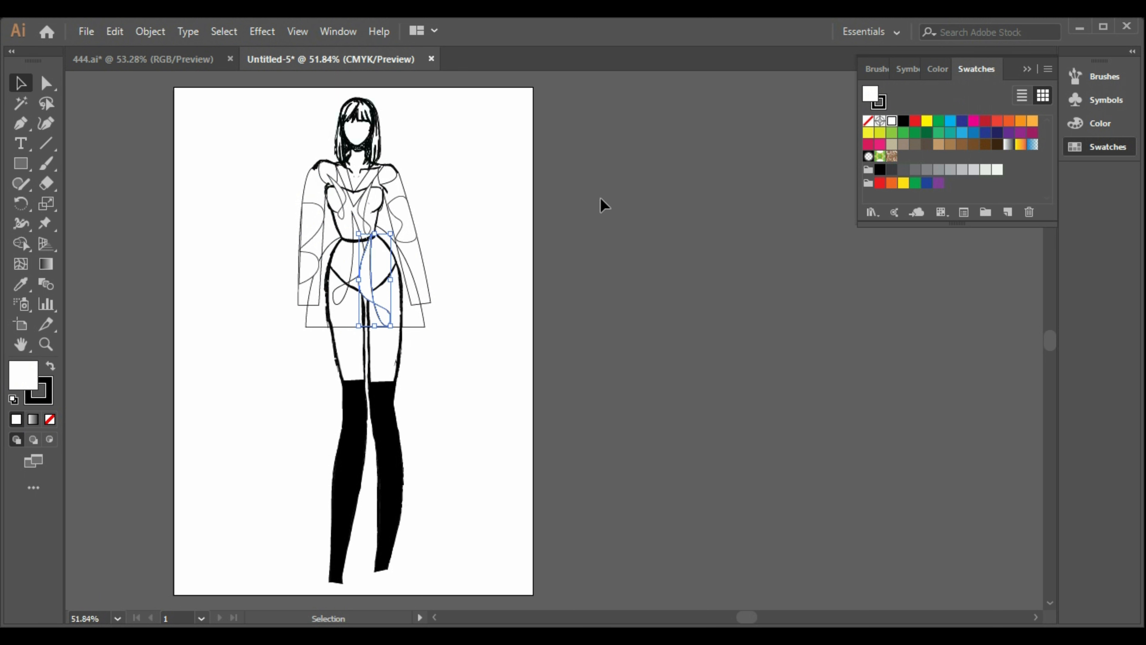
click(354, 256)
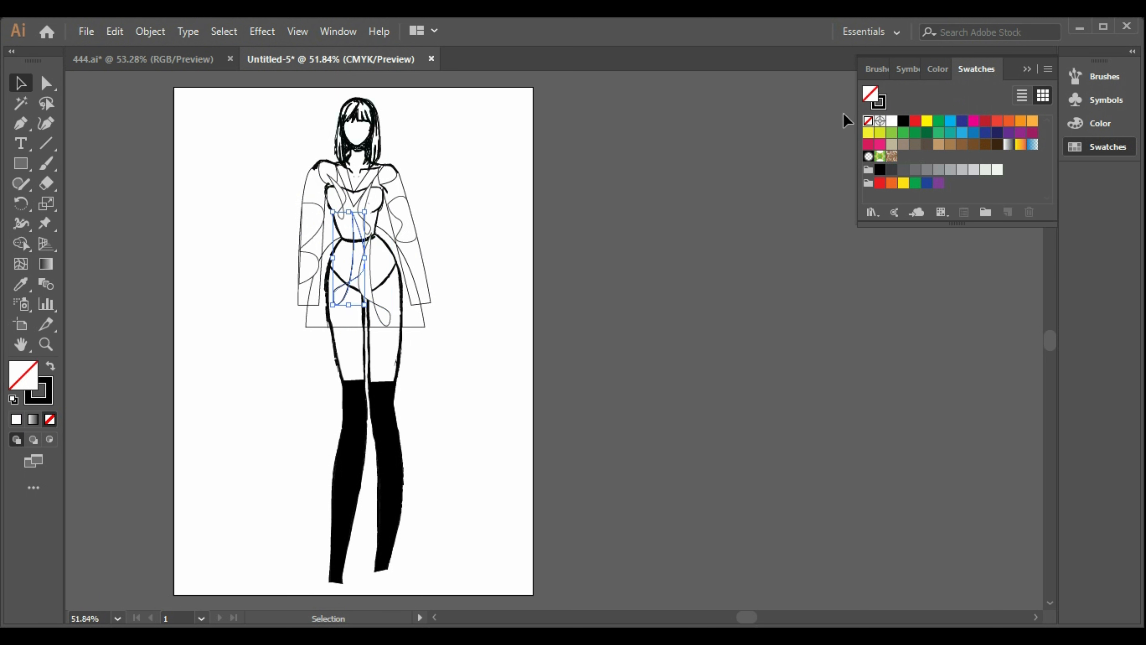
click(892, 121)
Send the long-sleeved garment outline behind the white panels, fill it with black and deselect it.
click(421, 330)
right_click(420, 328)
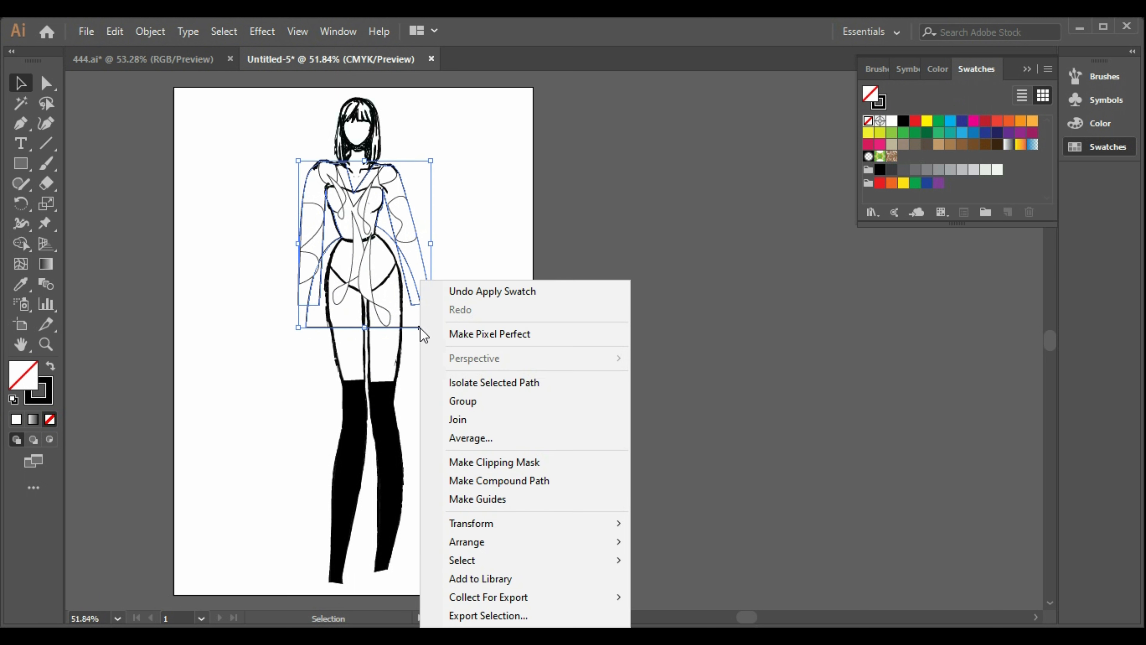
mouse_move(545, 544)
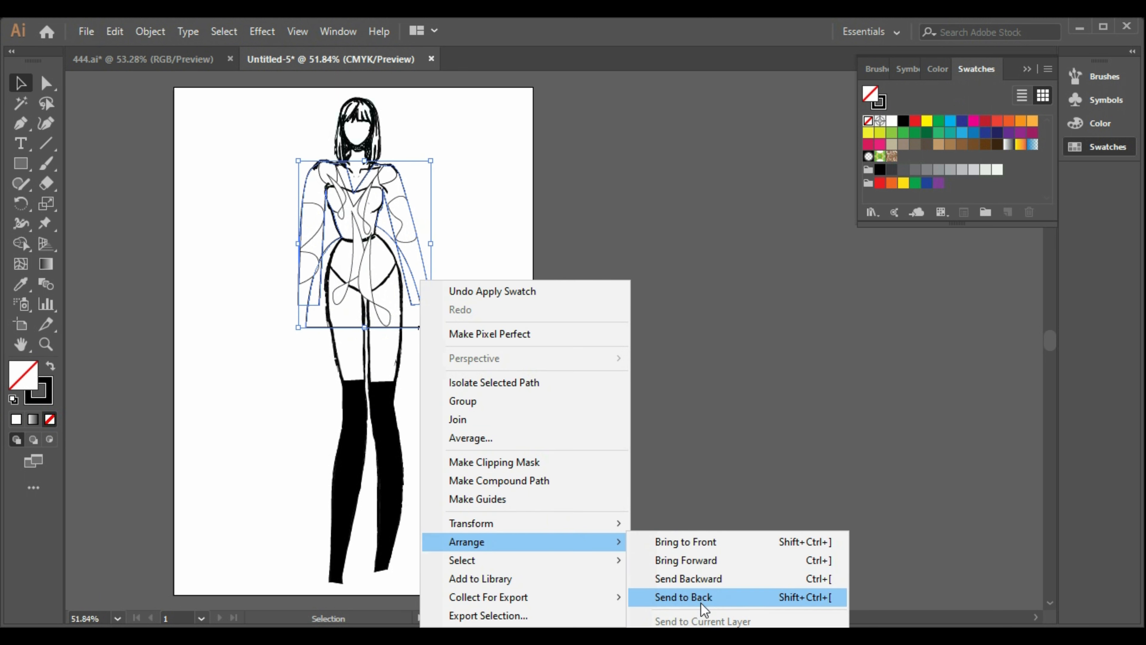
click(684, 597)
click(904, 121)
click(631, 381)
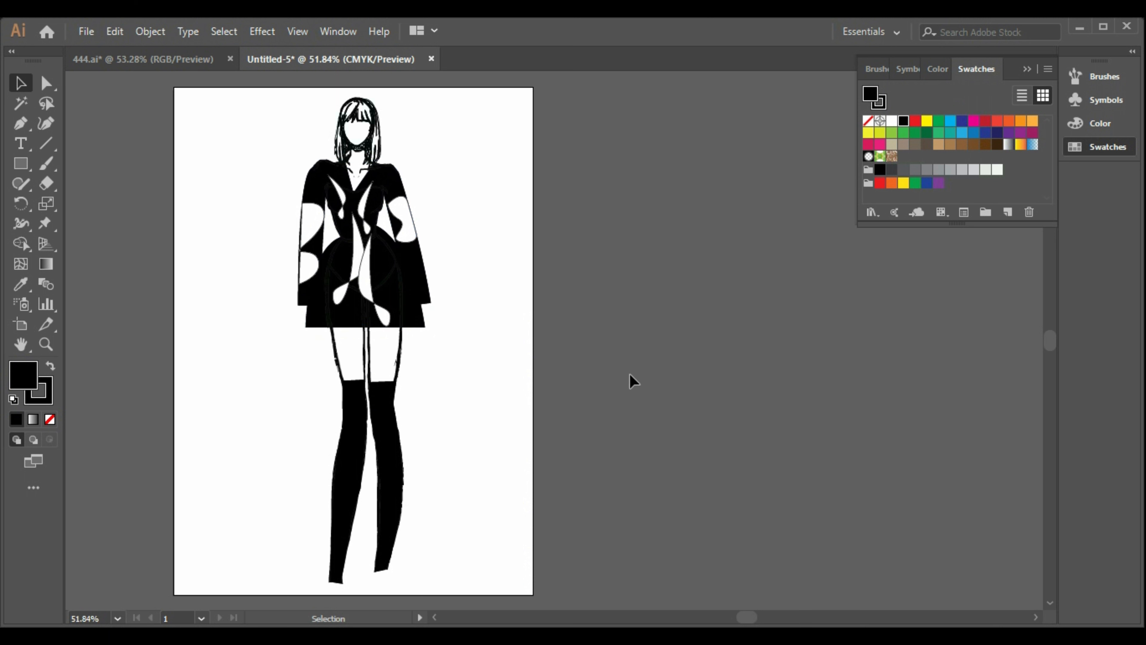
Send the grouped fashion figure sketch to the back, behind the black garment, and deselect it.
click(401, 359)
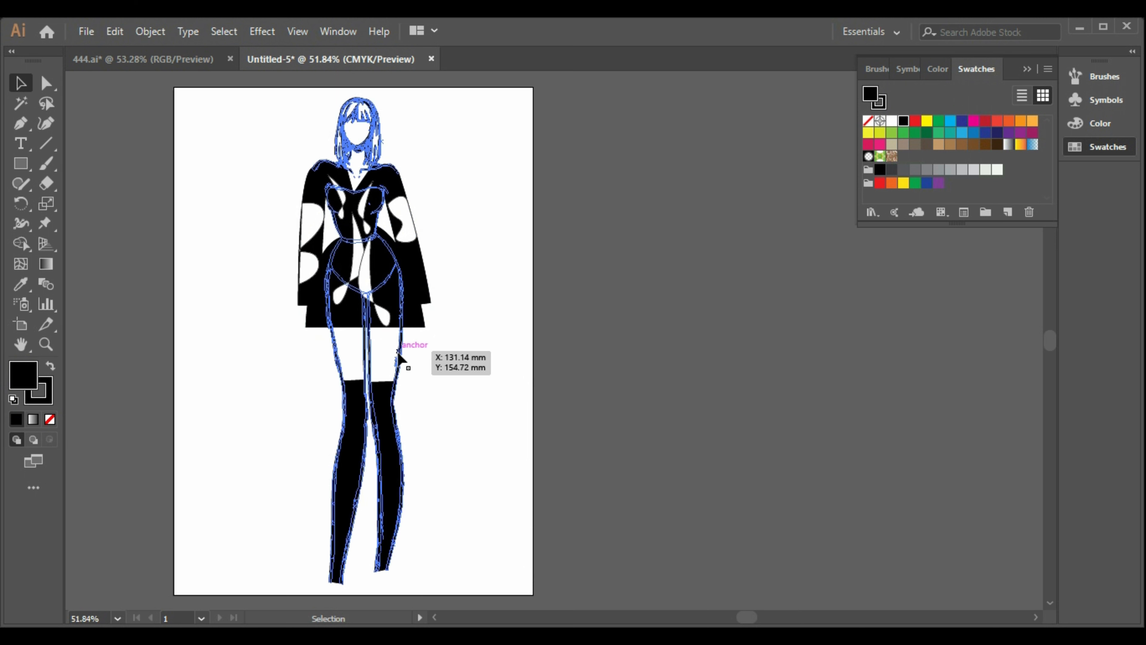
right_click(400, 353)
mouse_move(551, 538)
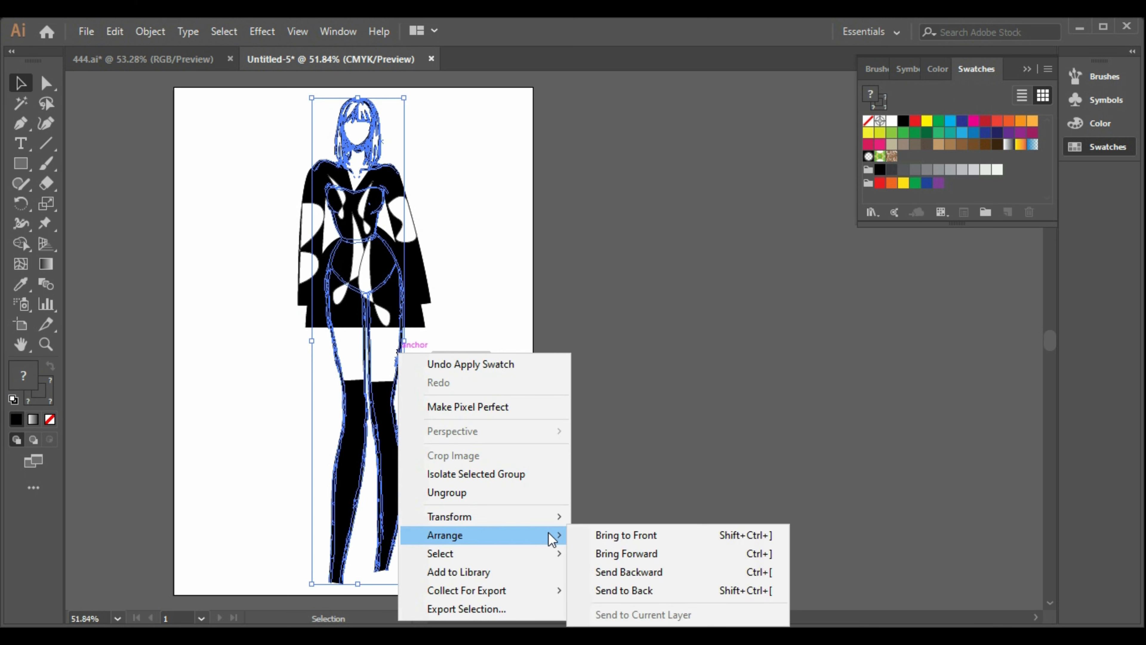
click(641, 592)
click(602, 432)
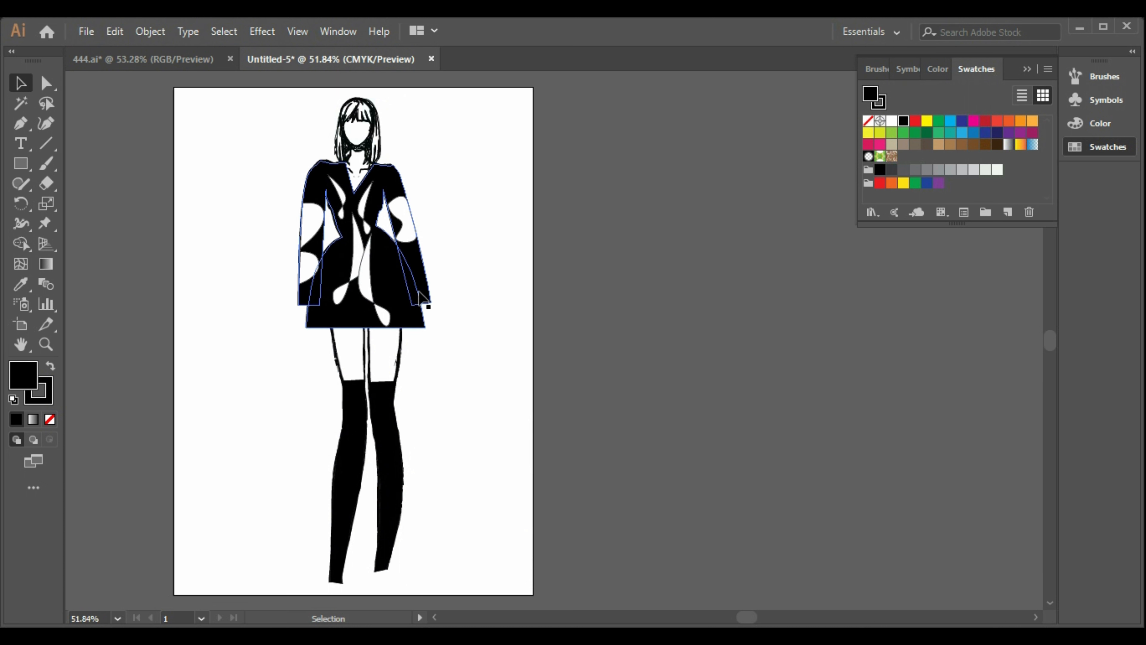
Load the Arrows_Special brush library and apply its second, hollow-headed arrow brush to the garment outline.
click(426, 273)
click(877, 69)
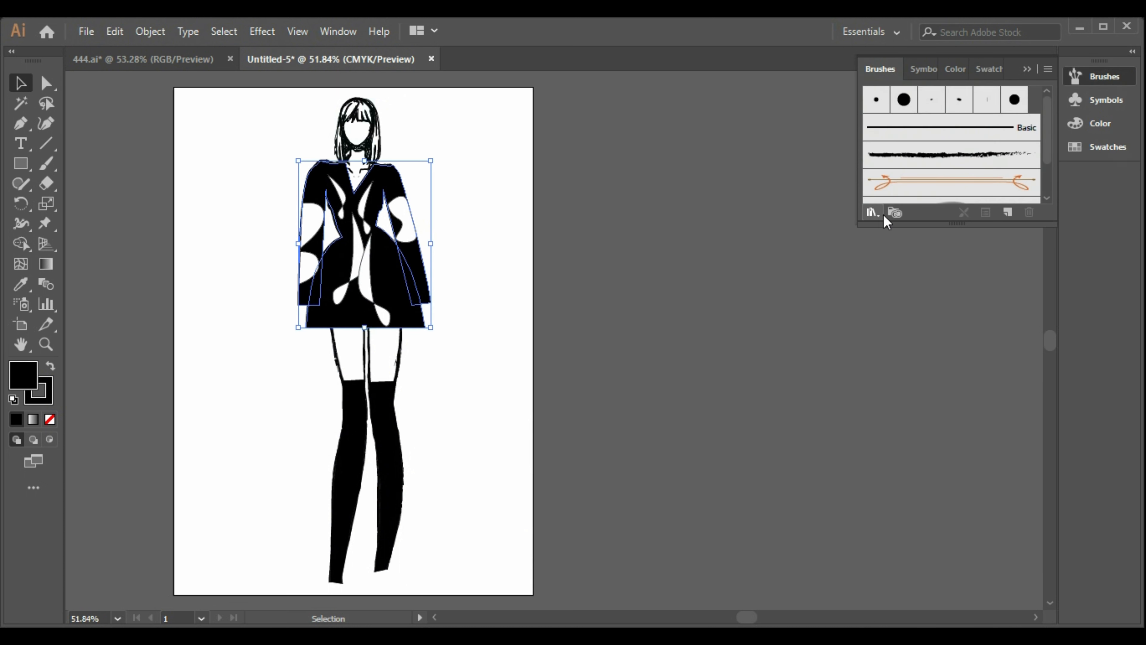
click(882, 213)
mouse_move(908, 266)
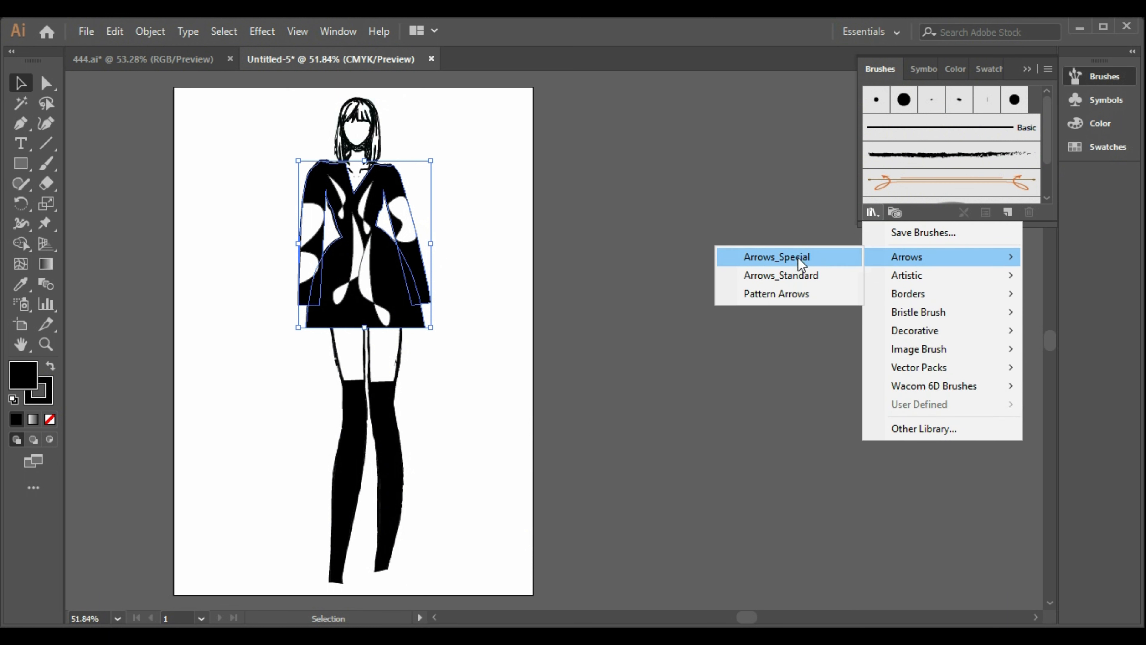
click(767, 256)
click(749, 200)
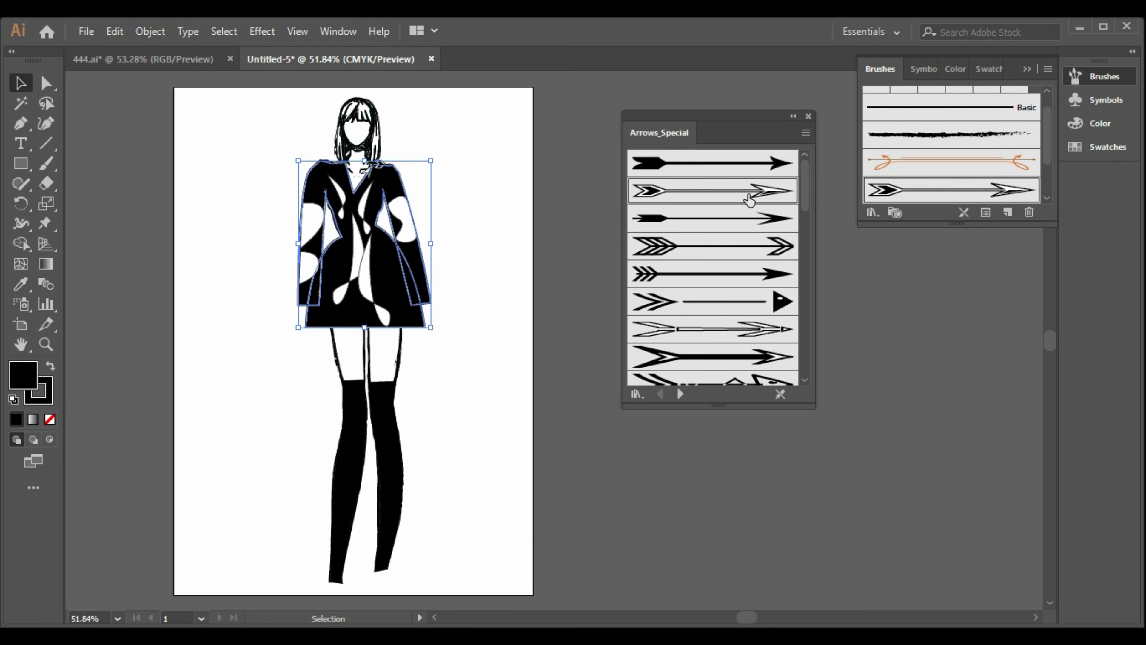
click(614, 285)
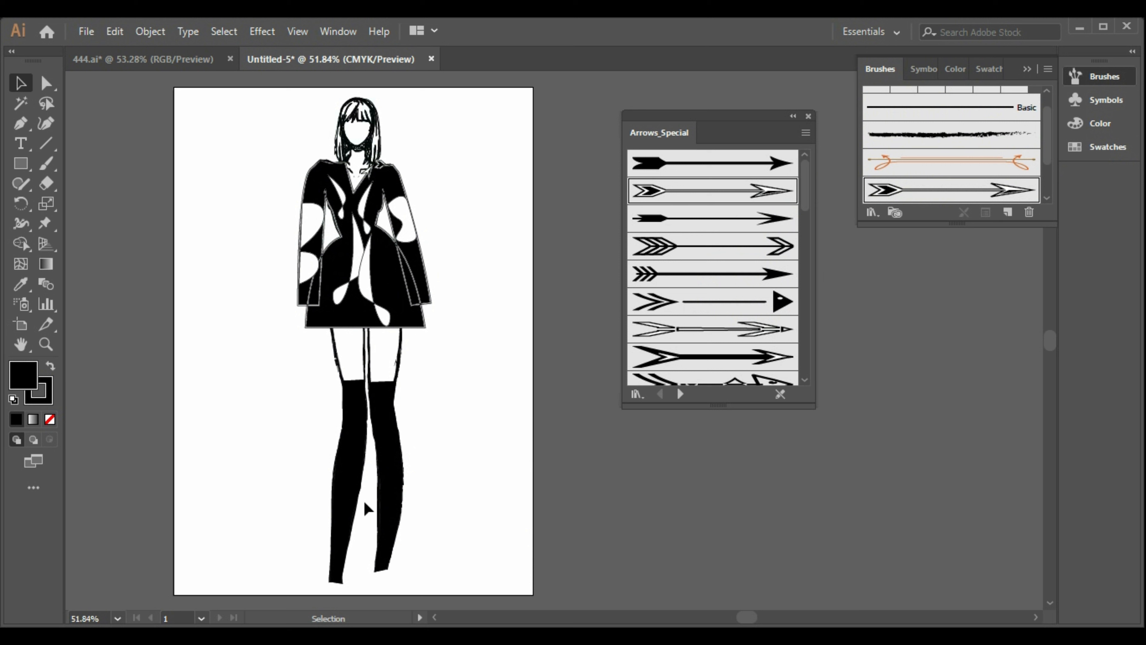
Apply the same hollow-headed arrow brush to the outlines of both boots and deselect them.
click(392, 485)
click(747, 190)
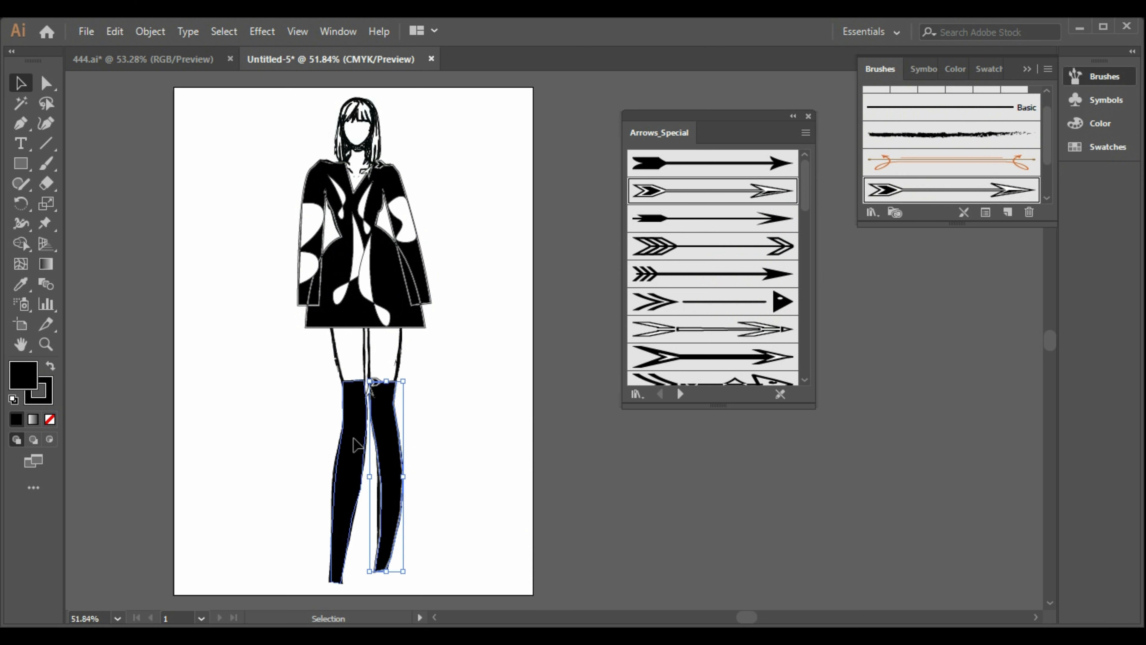
click(359, 451)
click(720, 198)
click(595, 372)
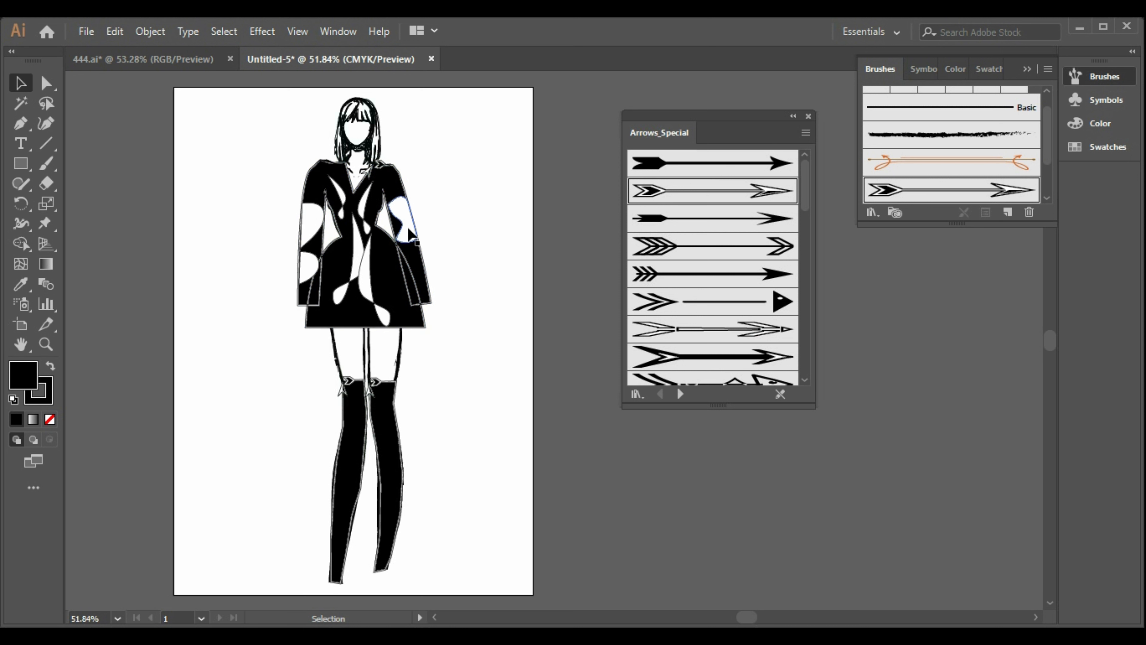
Copy the longer skirt panel and place a scaled-down duplicate on the skirt's right-hand side.
click(371, 221)
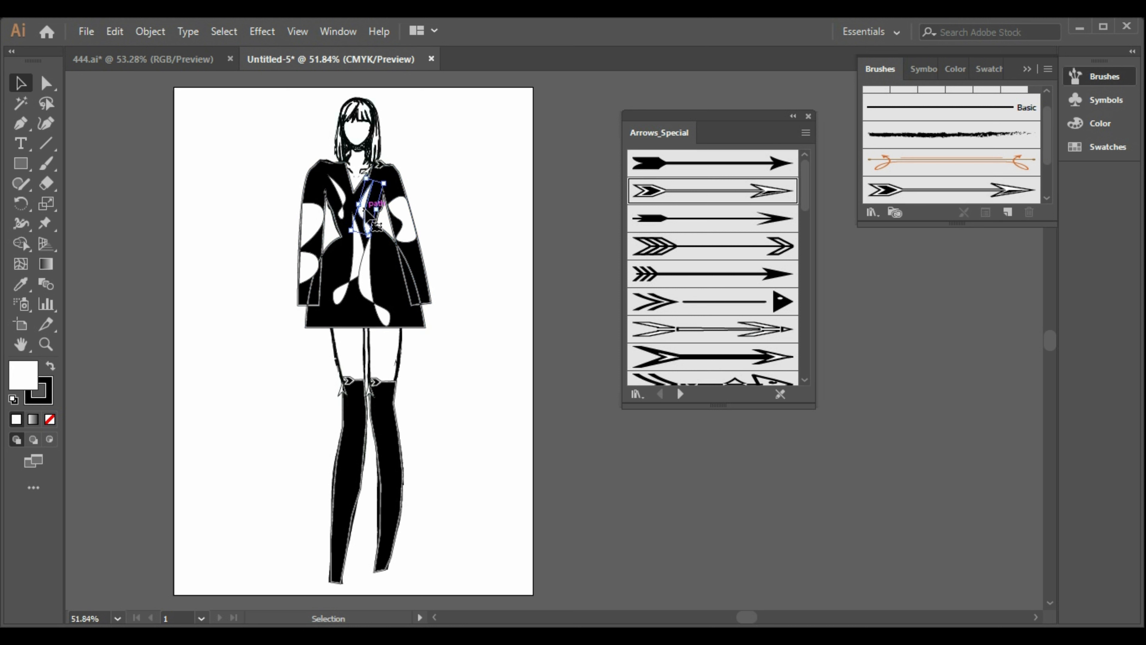
click(445, 325)
key(a)
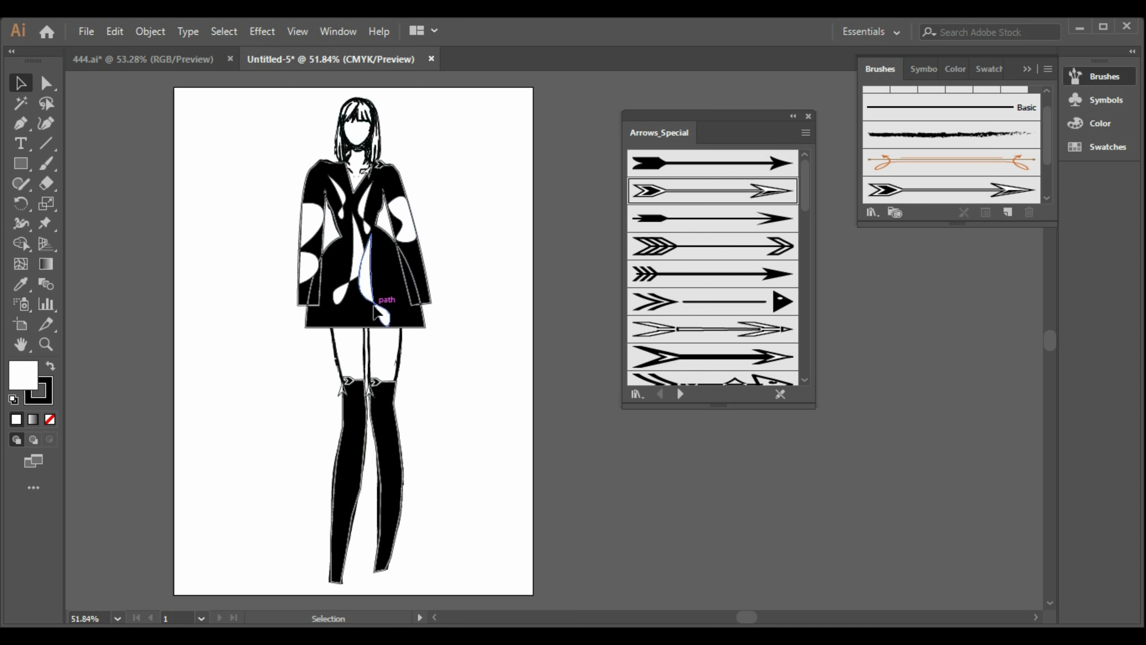
click(384, 316)
key(v)
drag(384, 313, 394, 287)
drag(394, 287, 394, 288)
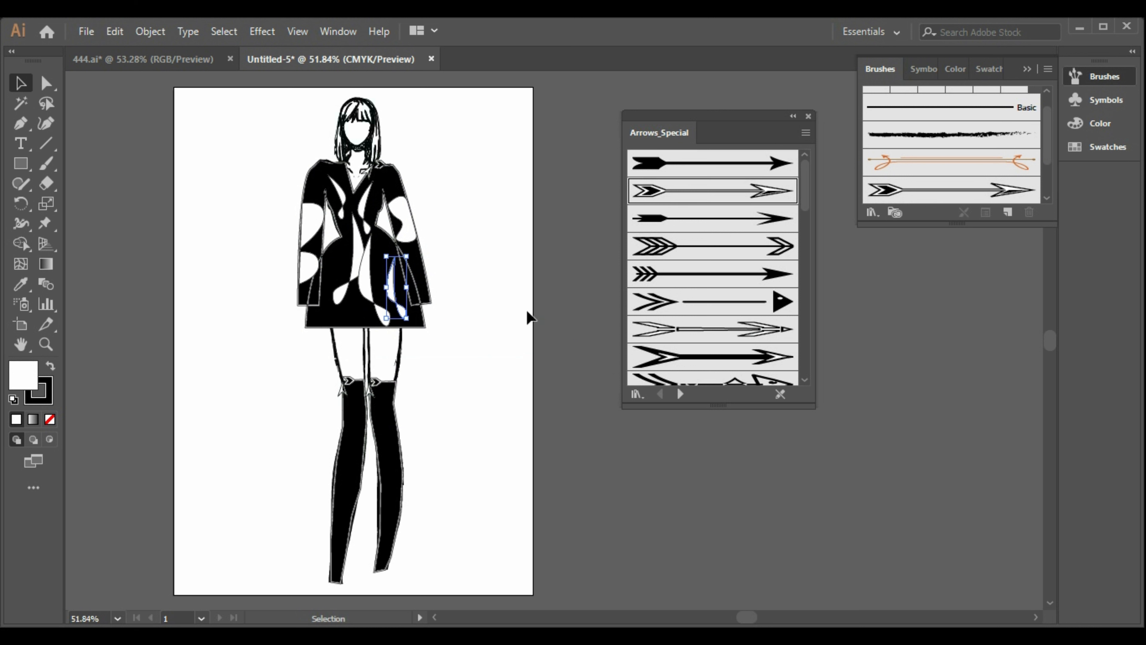
Paste another copy of the skirt panel, fit it smaller and angled onto the skirt's left-hand side, and close the Arrows_Special library.
click(527, 312)
key(ctrl+v)
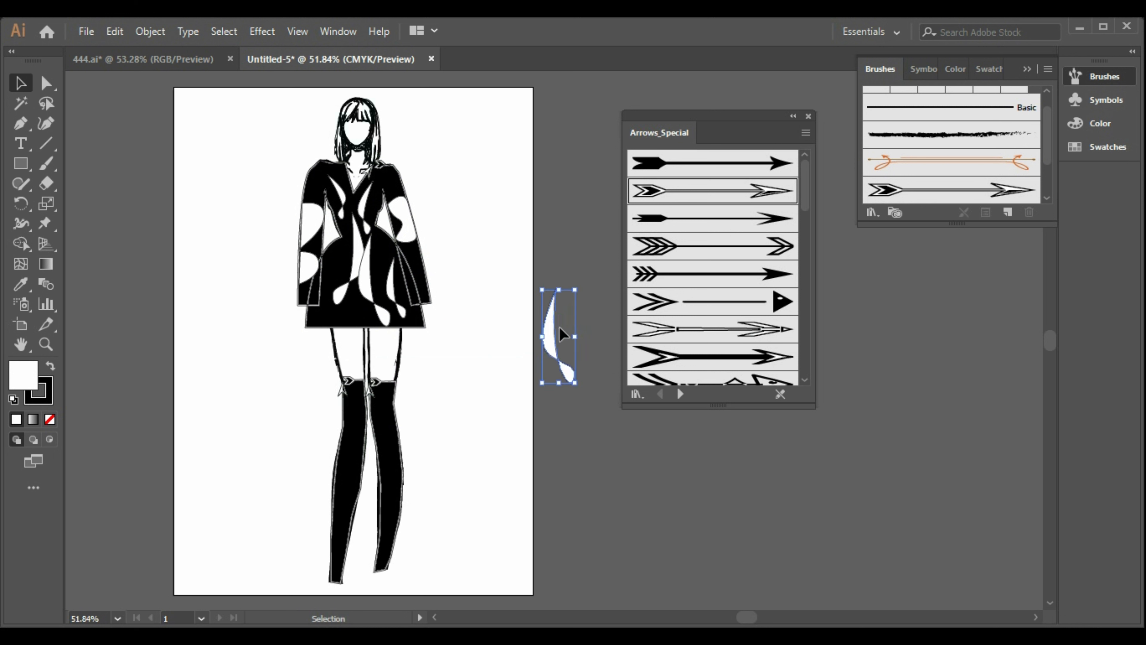
drag(575, 385, 338, 318)
click(530, 350)
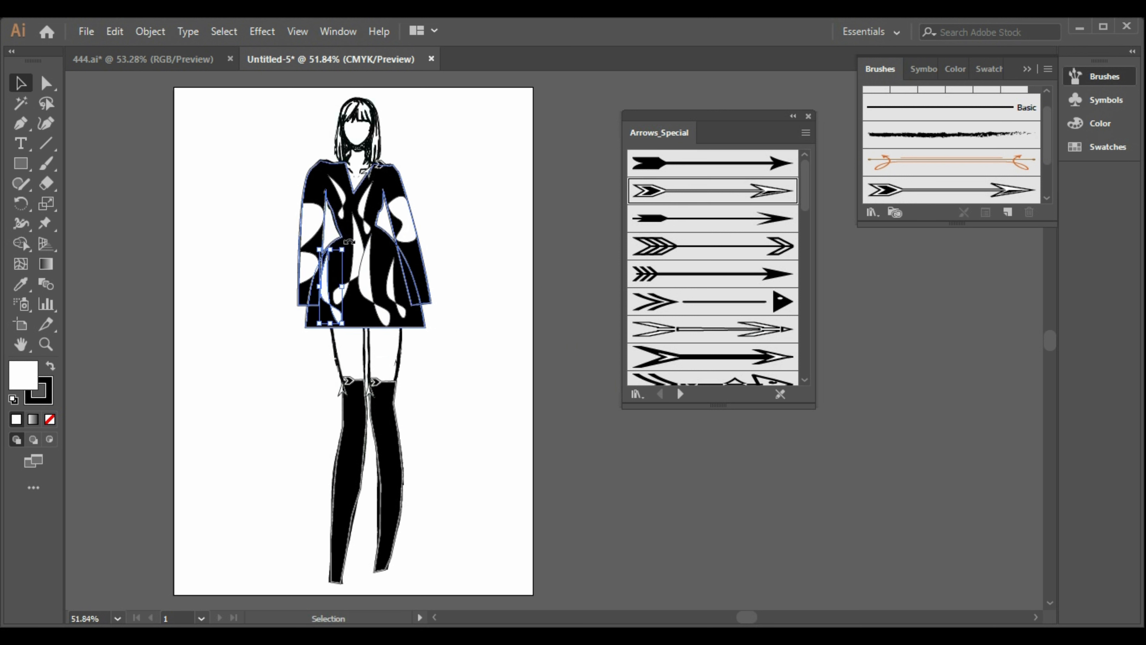
drag(348, 242, 371, 242)
click(480, 347)
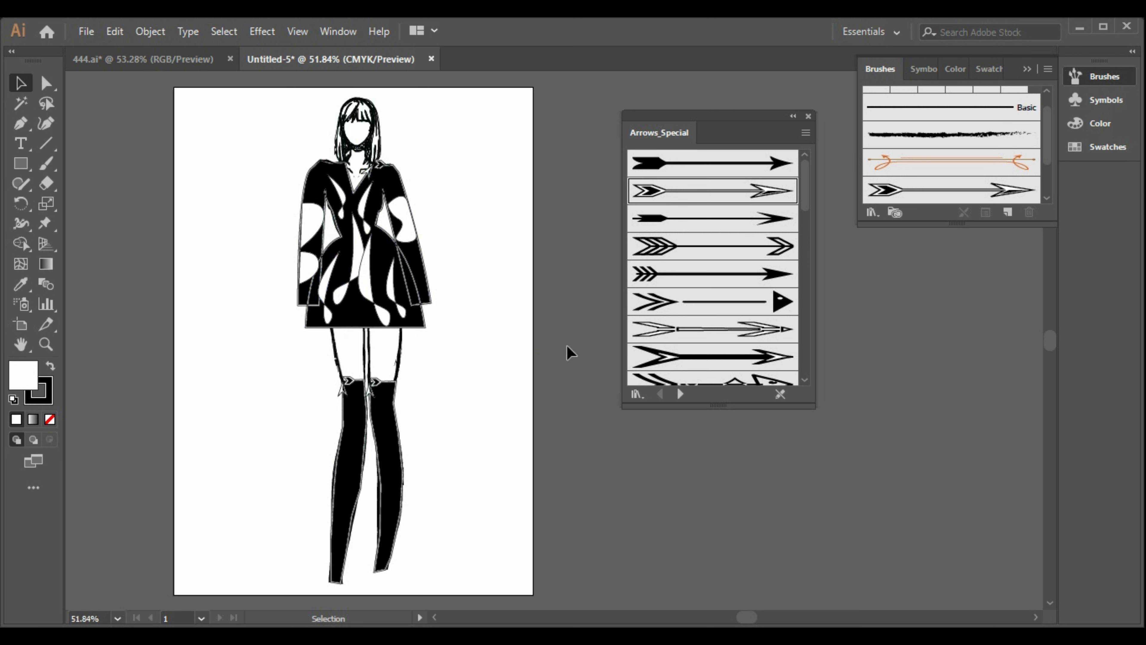
click(808, 116)
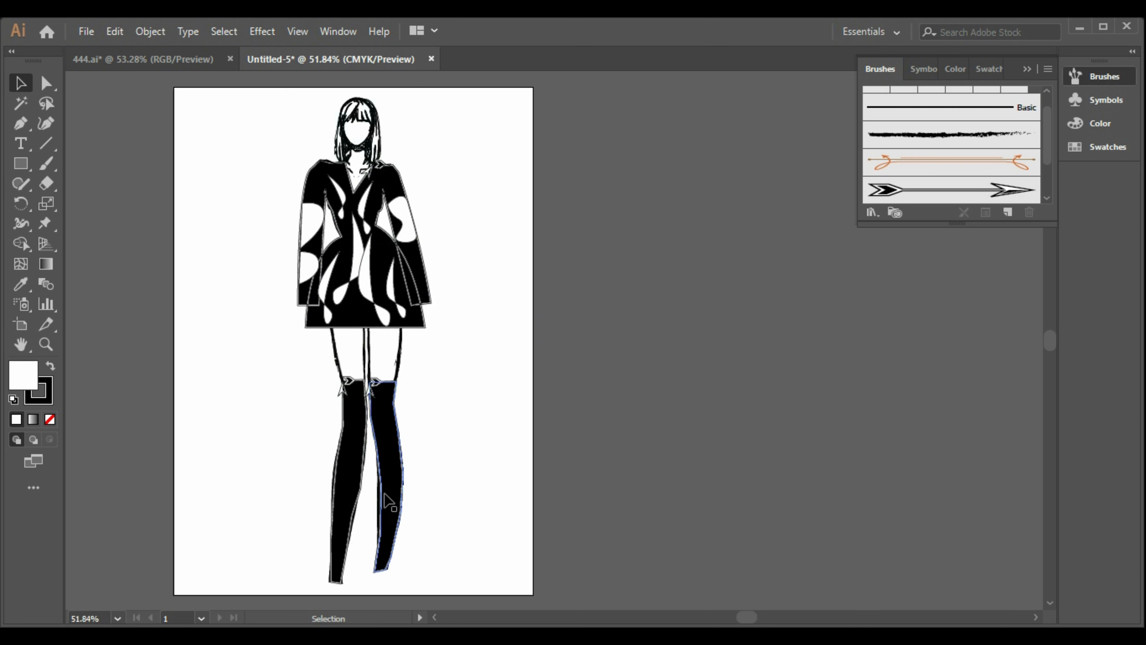
Draw a white rectangle covering the whole artboard and send it to the back behind the figure.
click(21, 163)
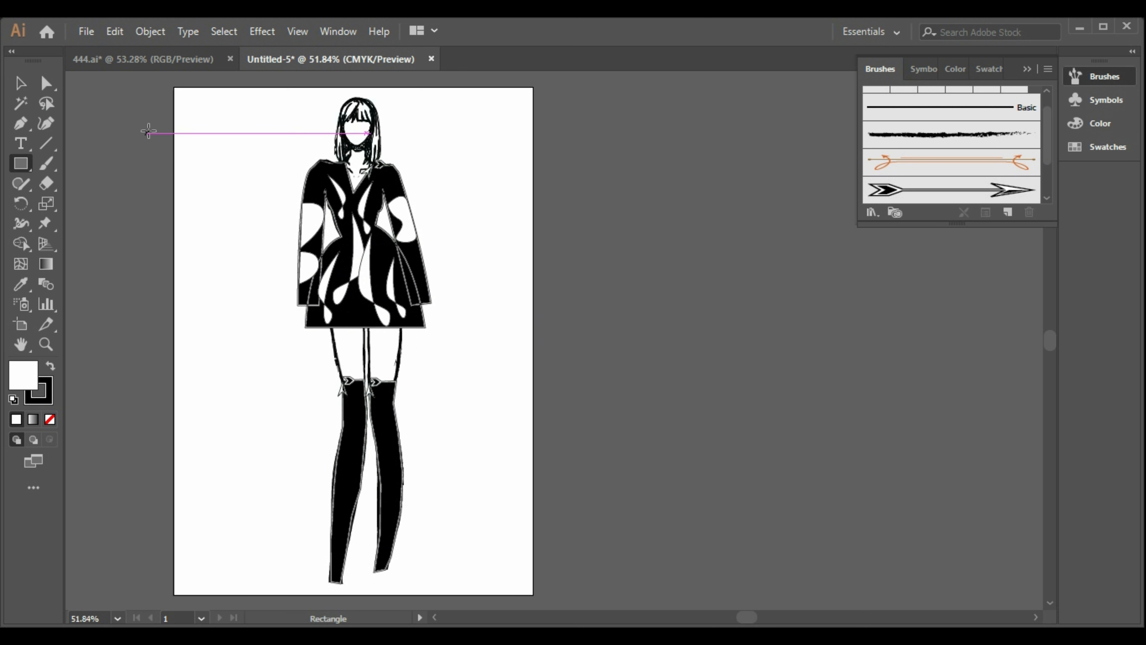
drag(173, 97, 533, 594)
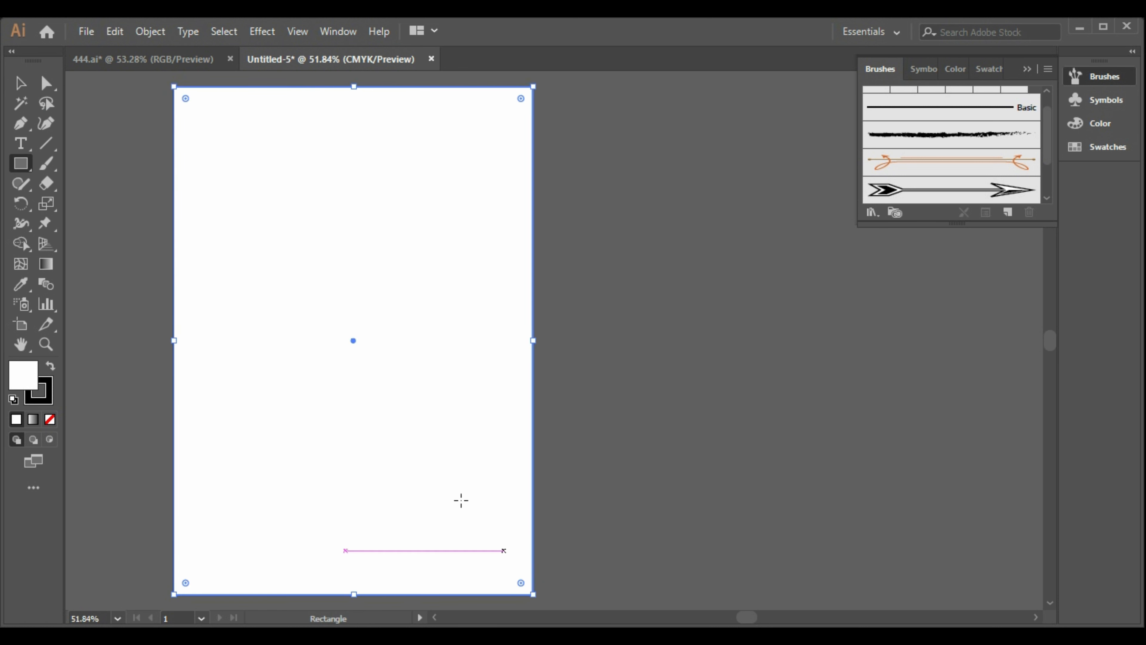
click(20, 83)
right_click(235, 223)
mouse_move(381, 486)
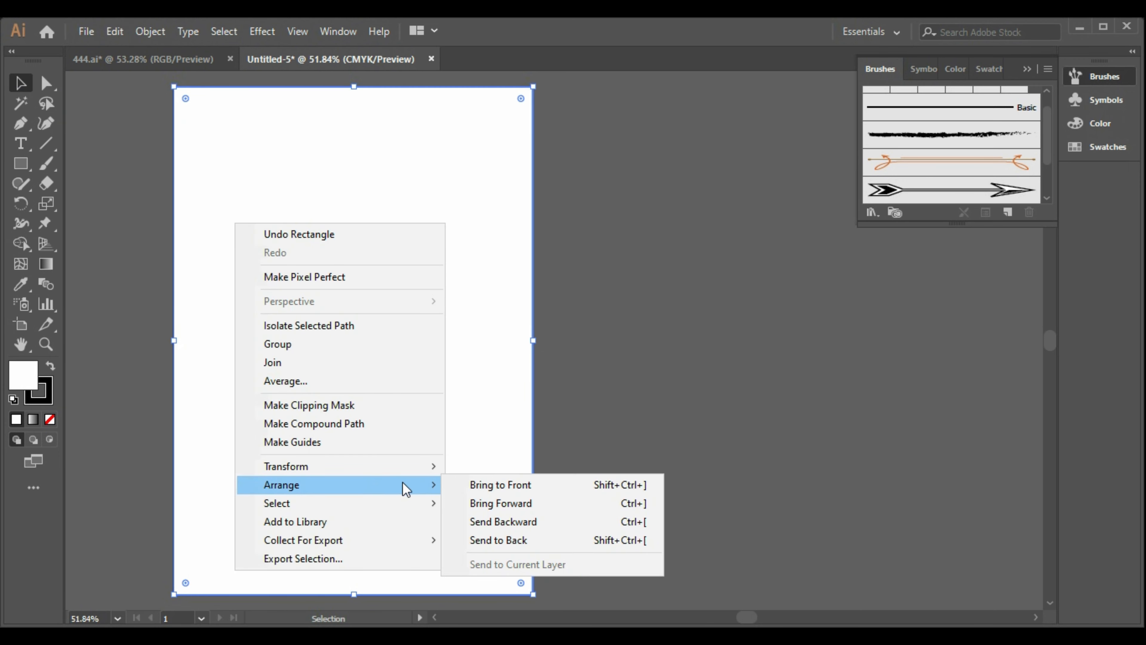
click(542, 541)
click(665, 474)
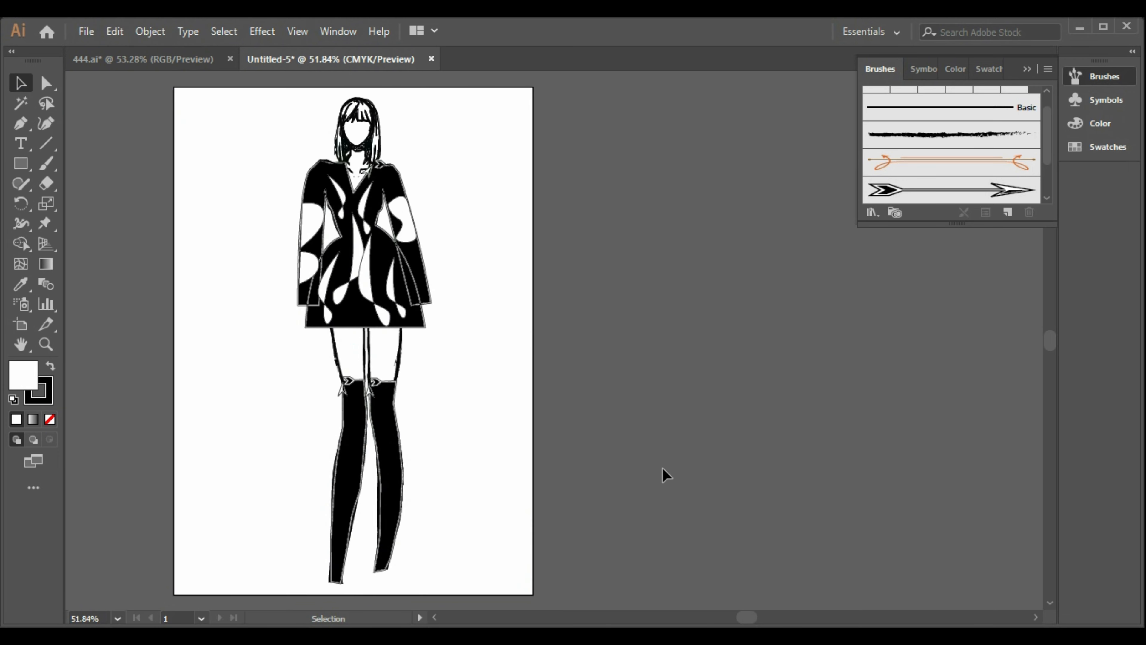
Select the white background rectangle and load the Nature_Animal Skins pattern swatch library.
click(412, 461)
click(986, 68)
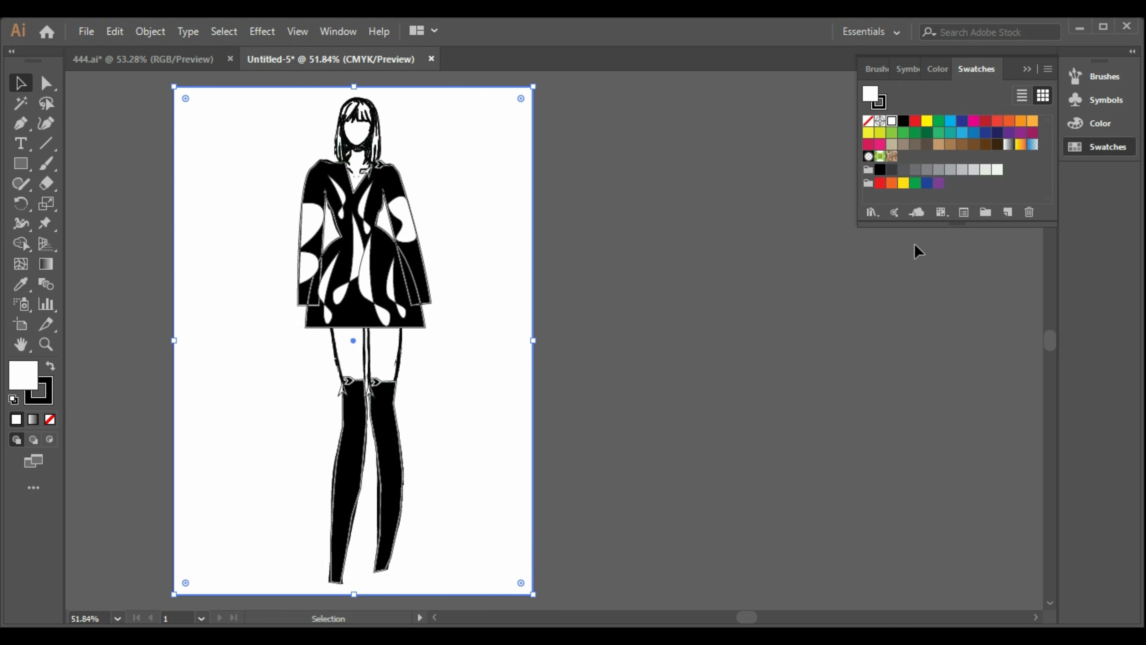
click(872, 212)
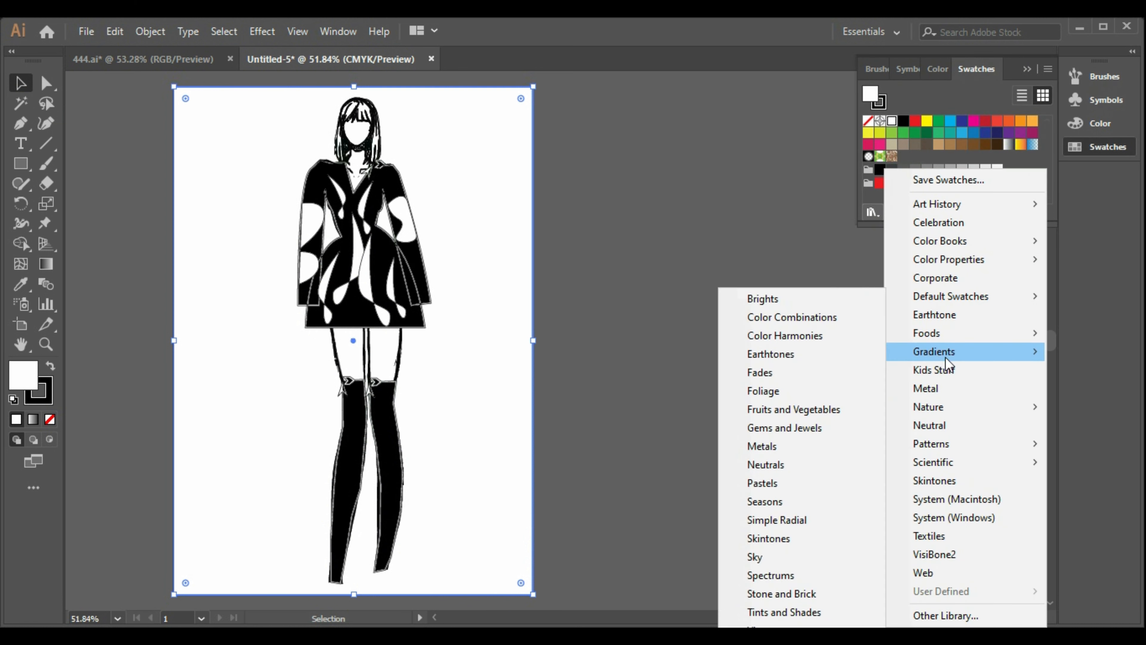
mouse_move(961, 445)
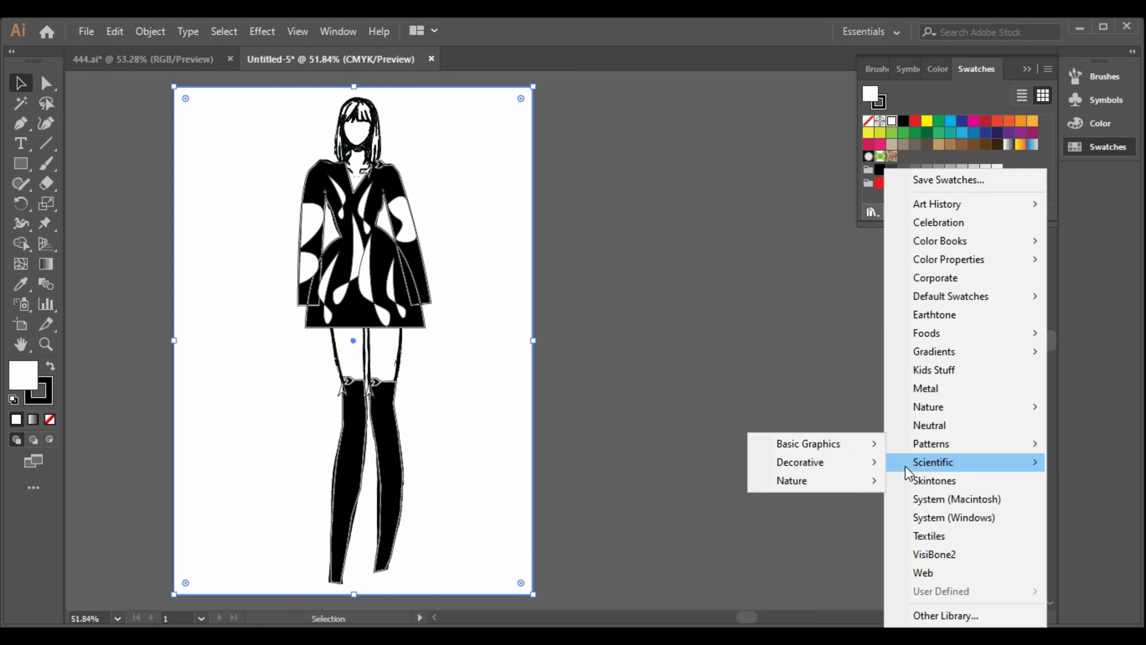
mouse_move(920, 462)
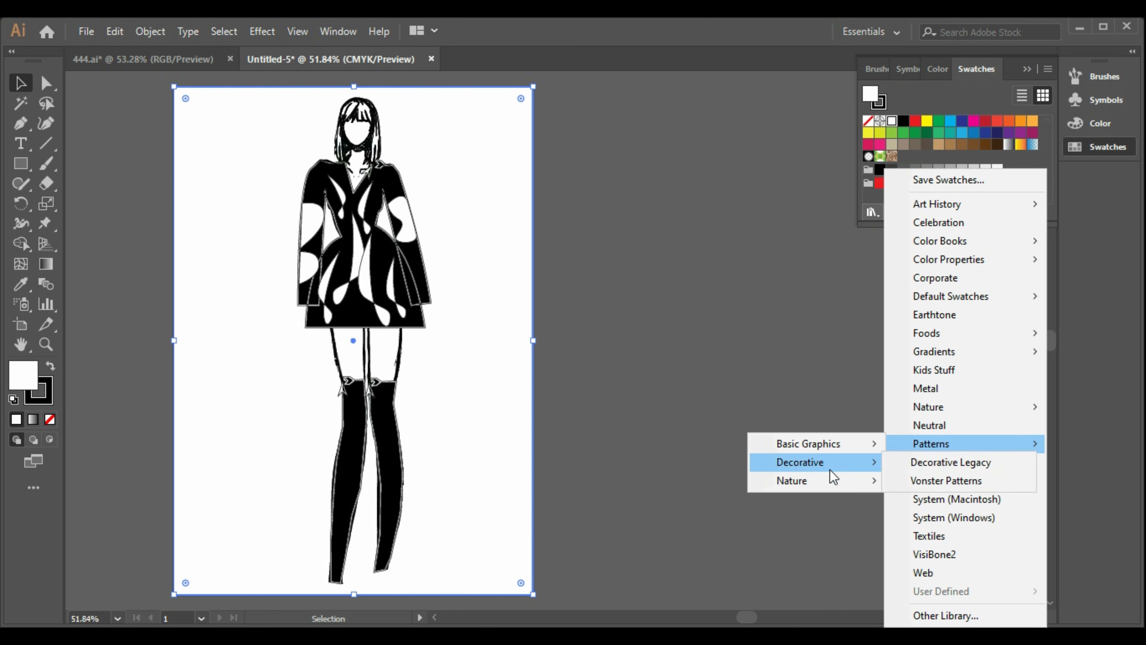
mouse_move(832, 481)
click(898, 480)
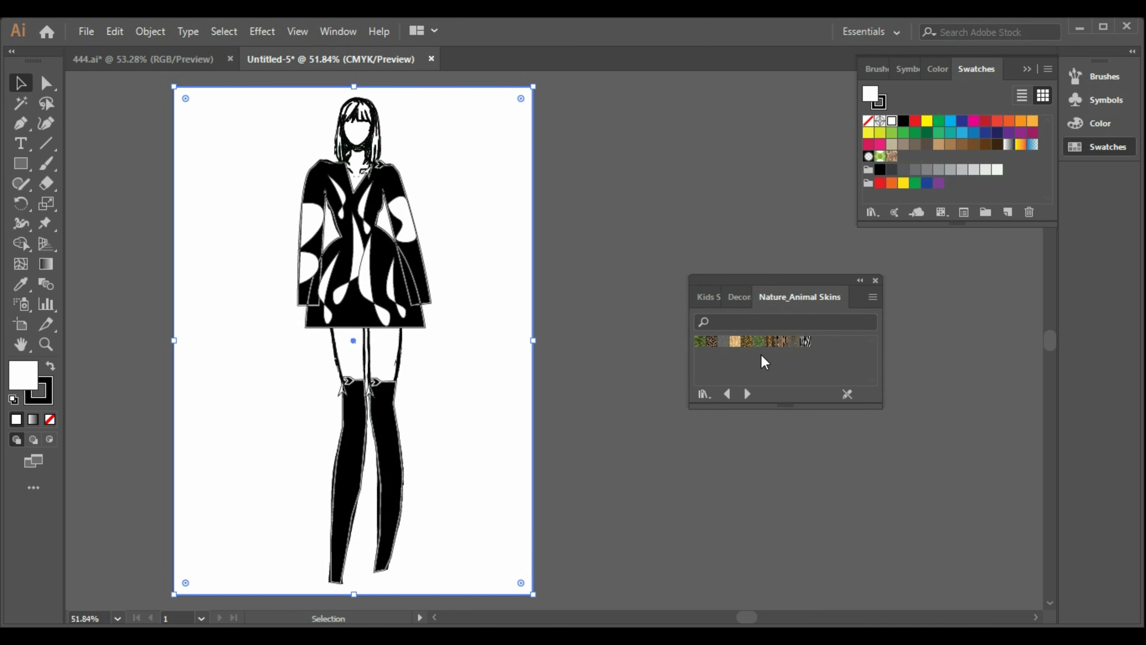
Try several animal-skin patterns on the background rectangle and fill it with the black-and-cream zebra stripes.
click(722, 346)
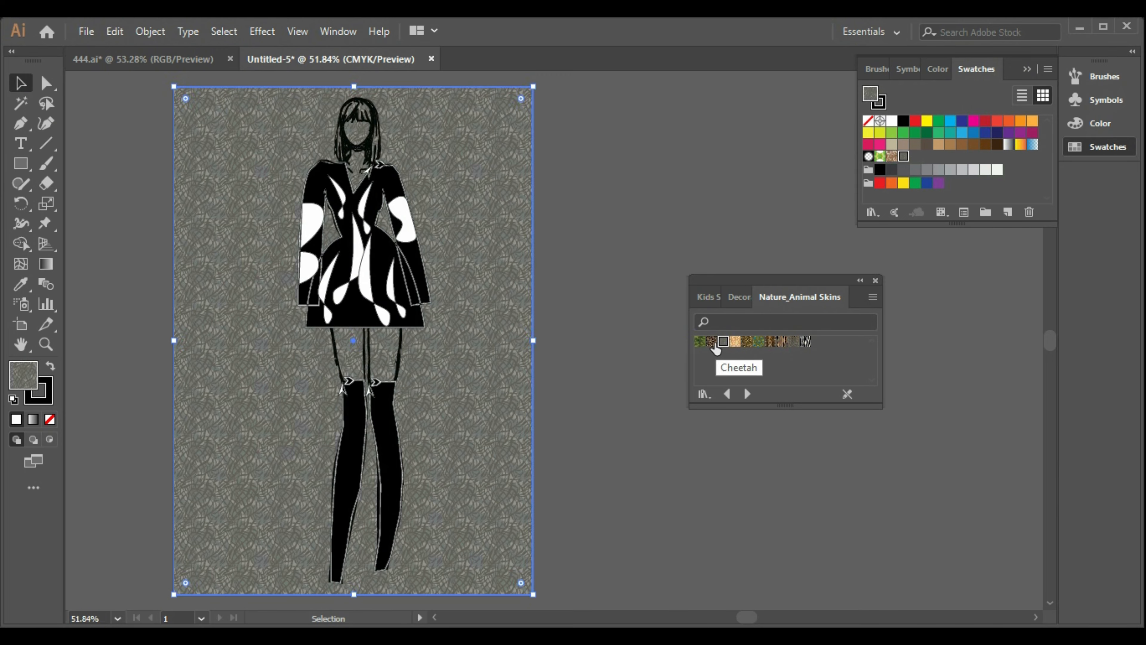
click(713, 346)
click(700, 342)
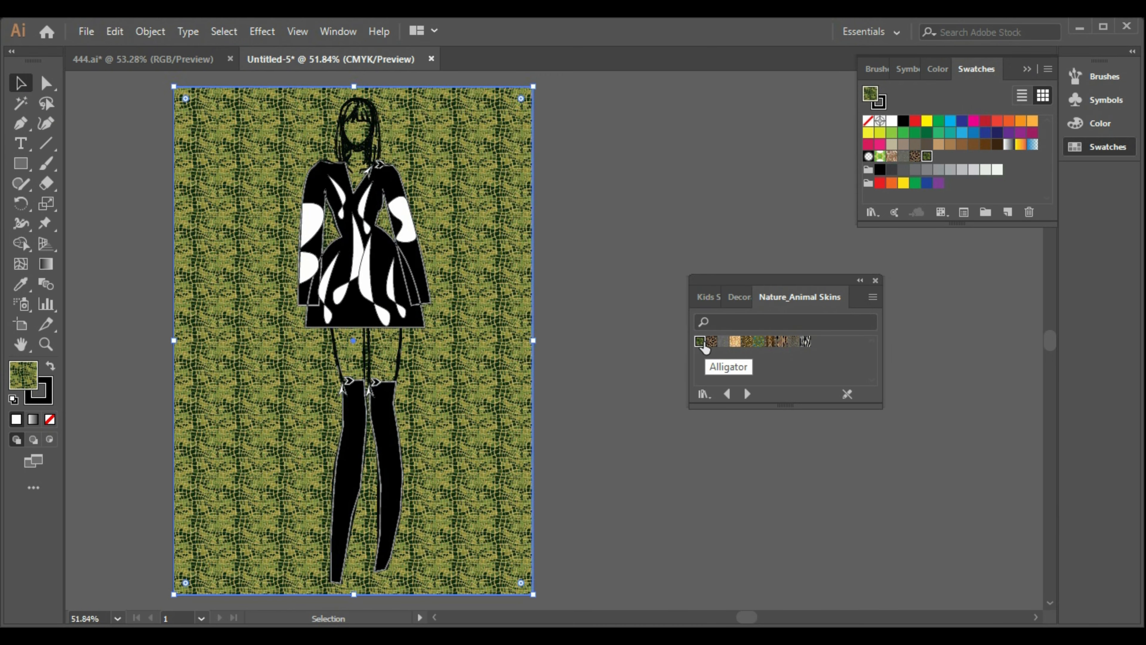
click(759, 343)
click(792, 343)
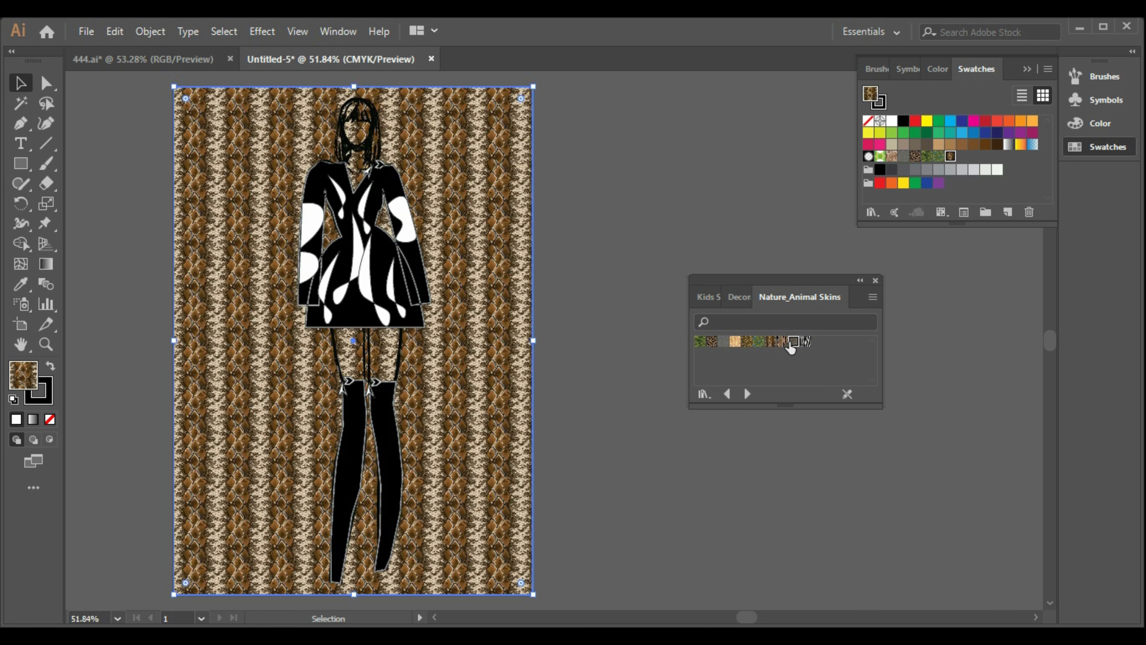
click(790, 344)
click(806, 342)
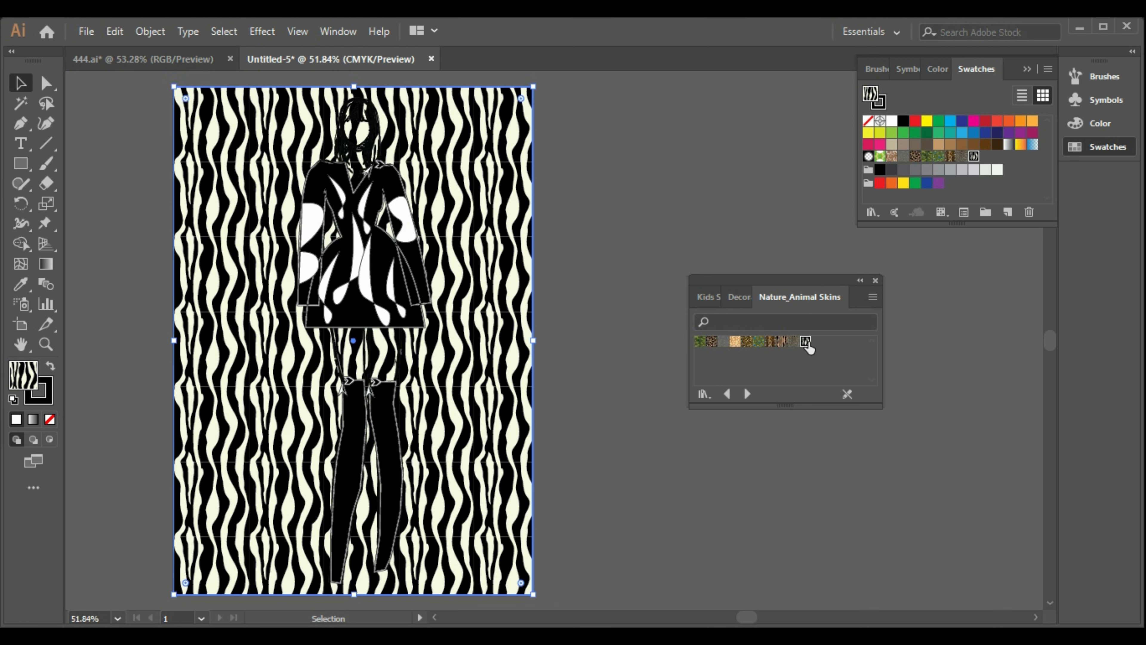
Deselect the zebra-patterned rectangle and move it off the artboard to the empty area on its right.
click(754, 565)
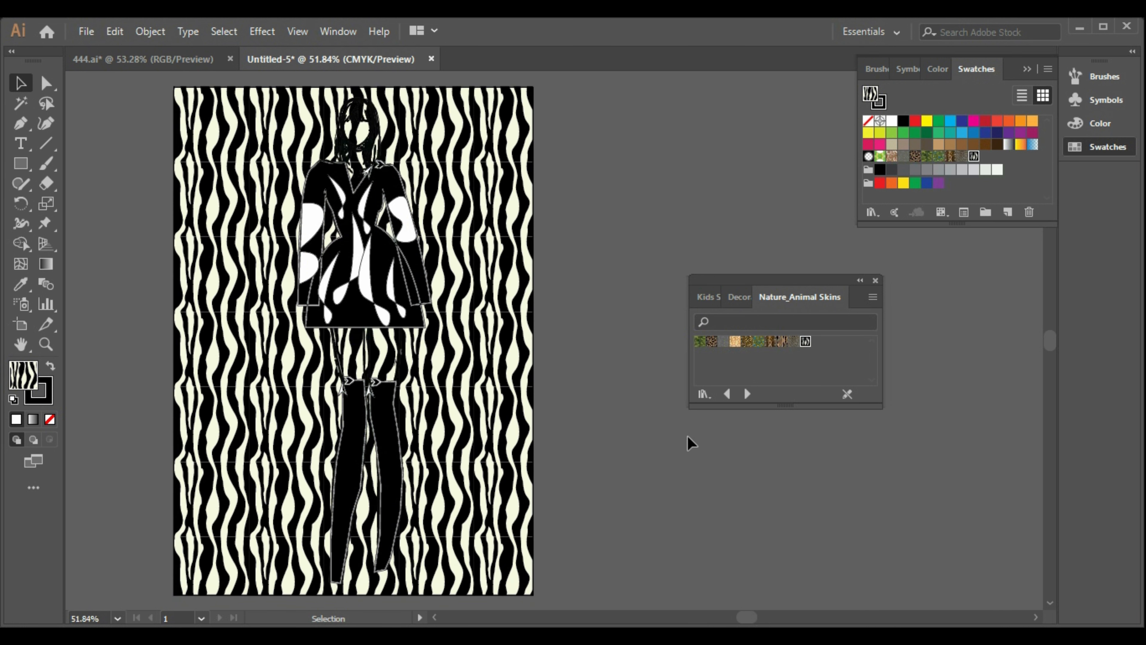
drag(521, 349, 773, 333)
drag(882, 353, 907, 325)
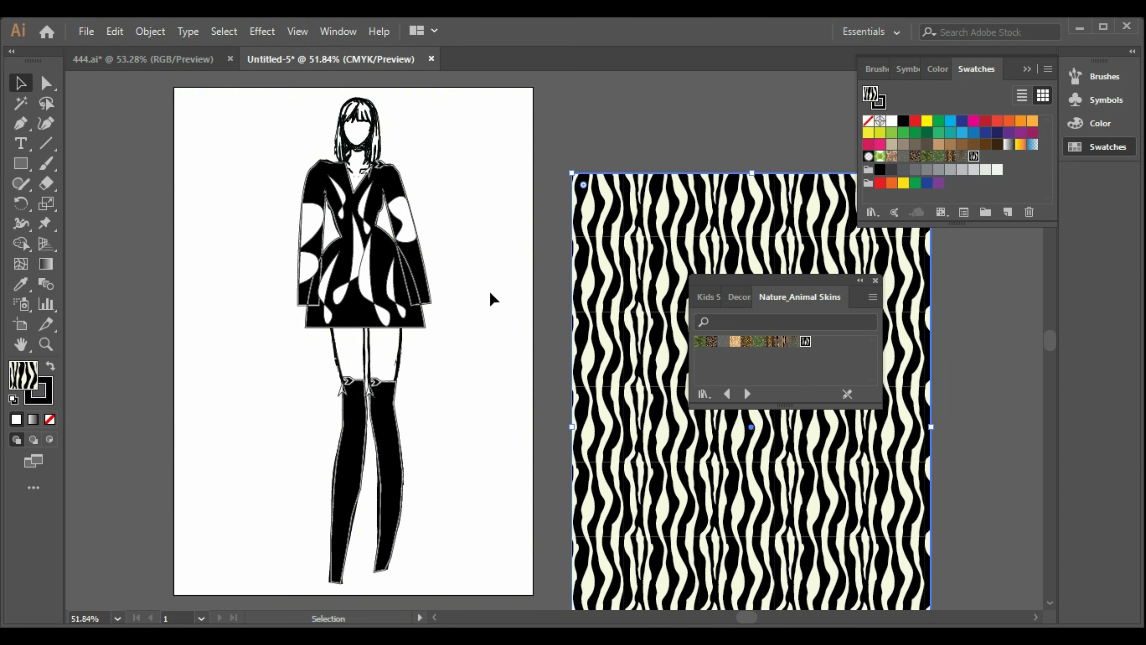
Fill the black garment with the zebra-stripe pattern and deselect it.
click(415, 321)
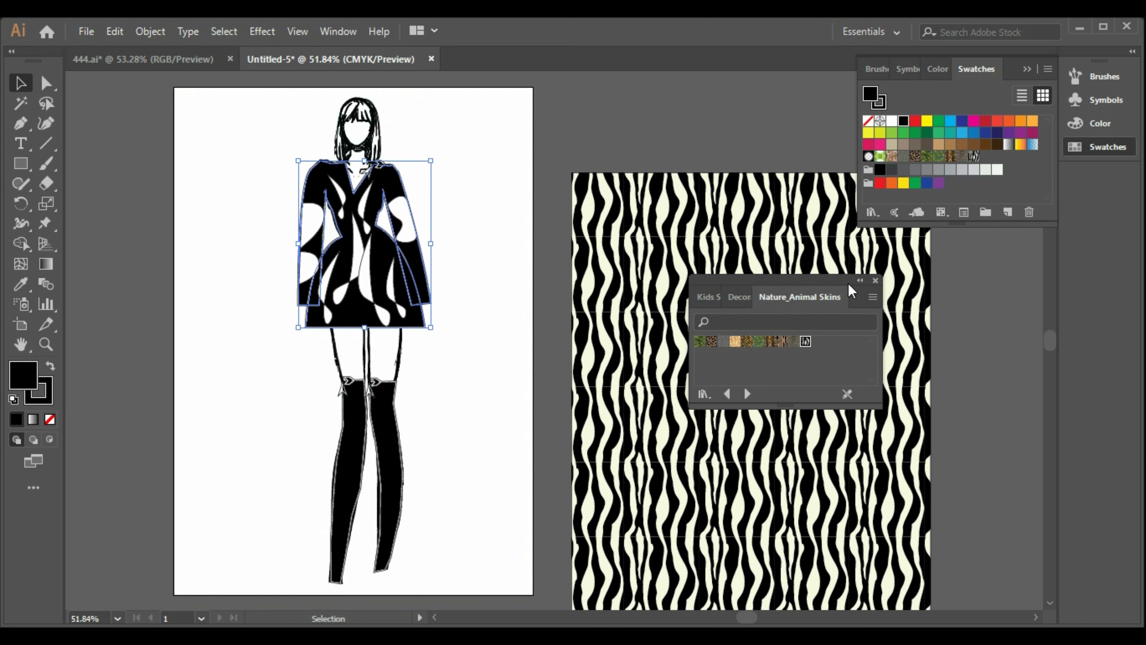
click(806, 341)
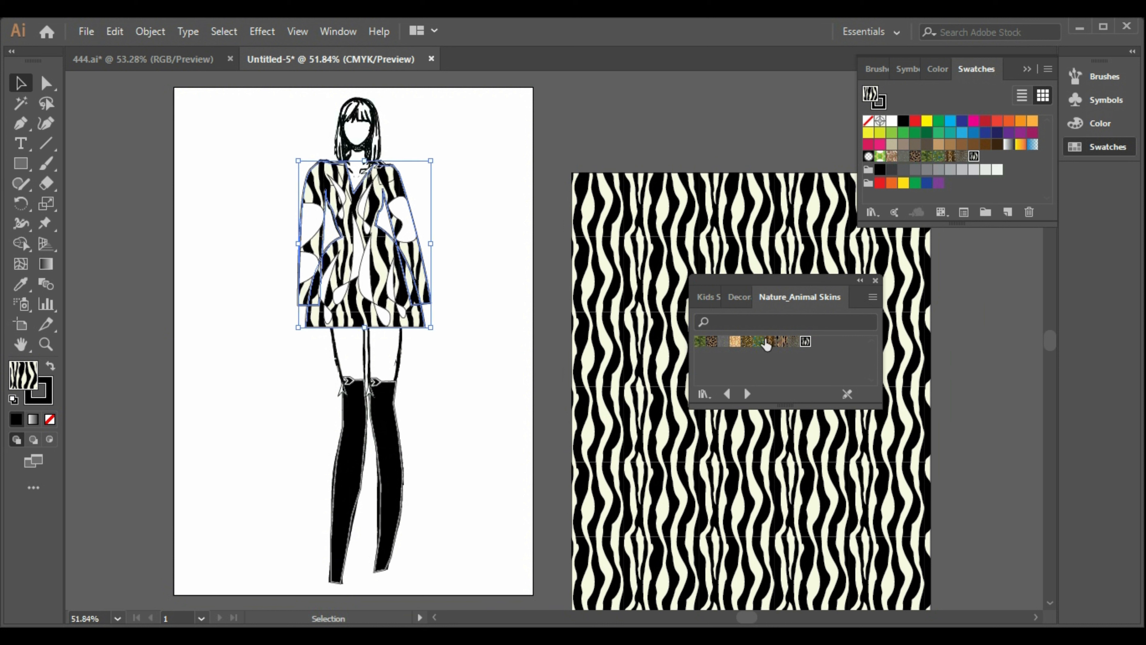
click(468, 357)
Try moving the white sleeve panels off the garment, testing a black fill on the left sleeve's panel.
drag(406, 228, 519, 168)
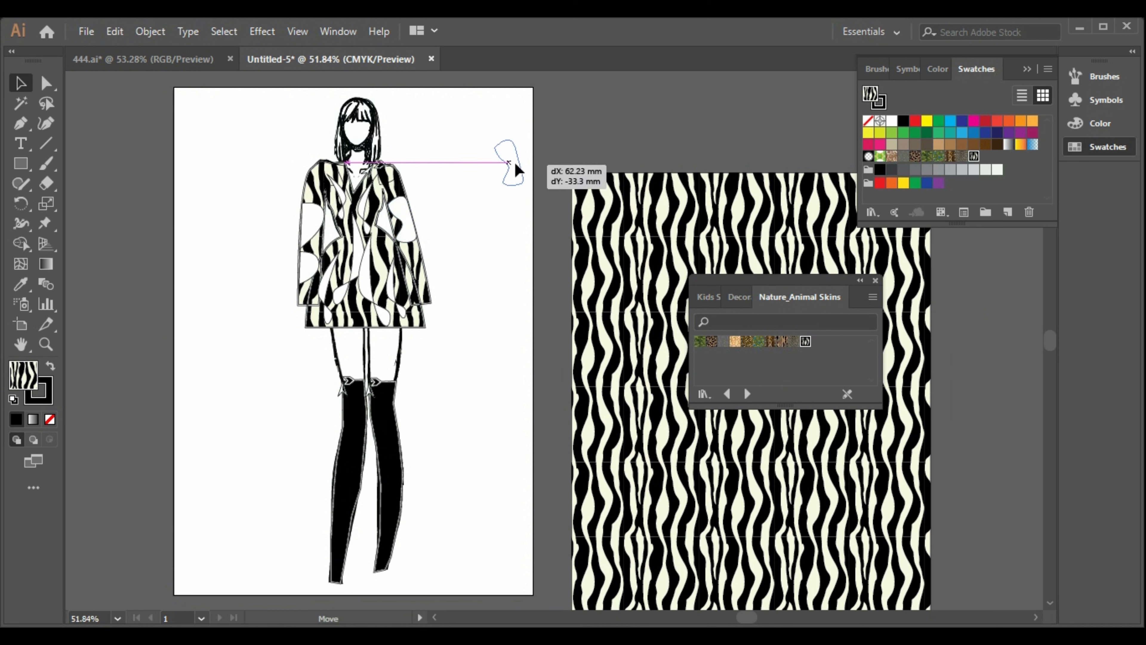
drag(307, 239, 328, 224)
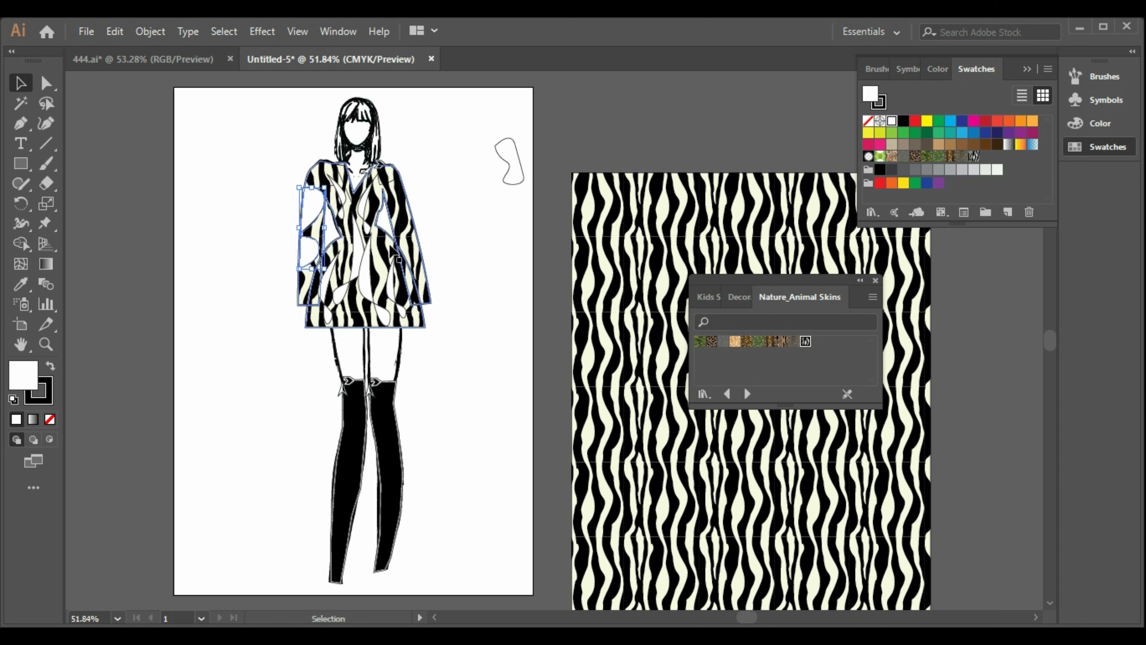
click(880, 171)
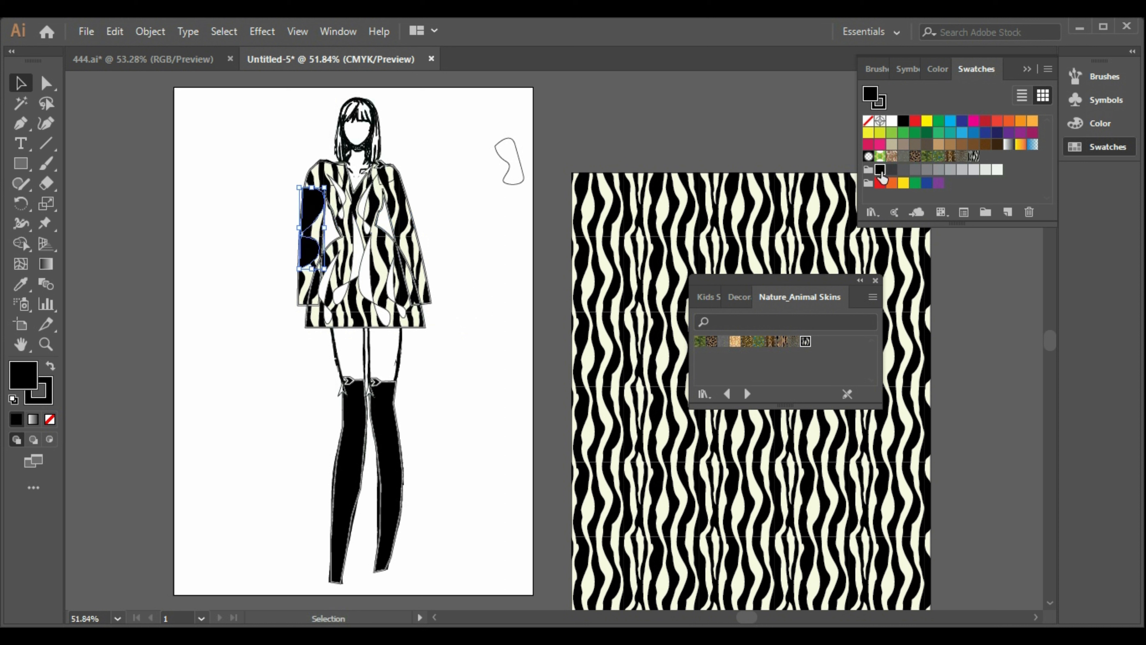
click(500, 333)
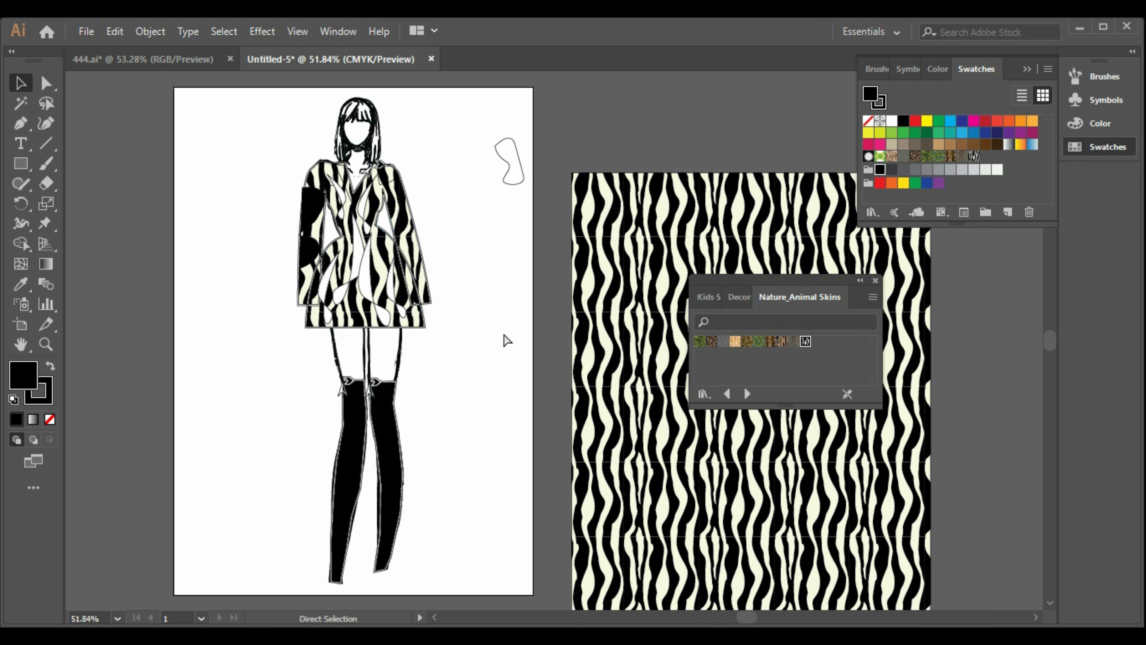
key(ctrl+a)
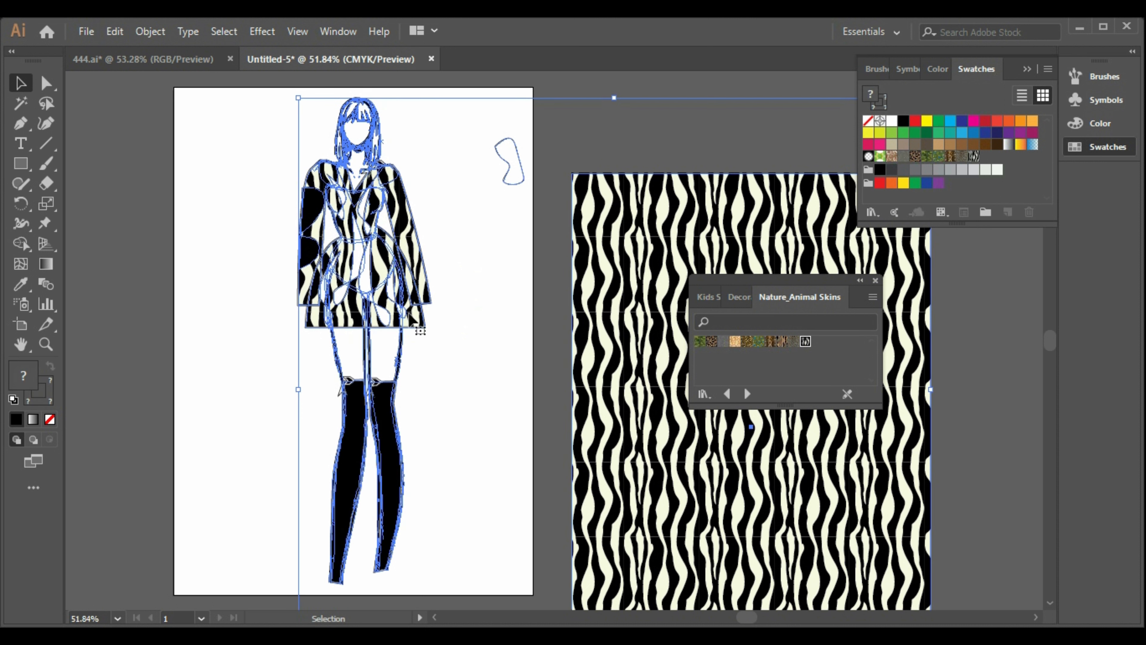
click(287, 312)
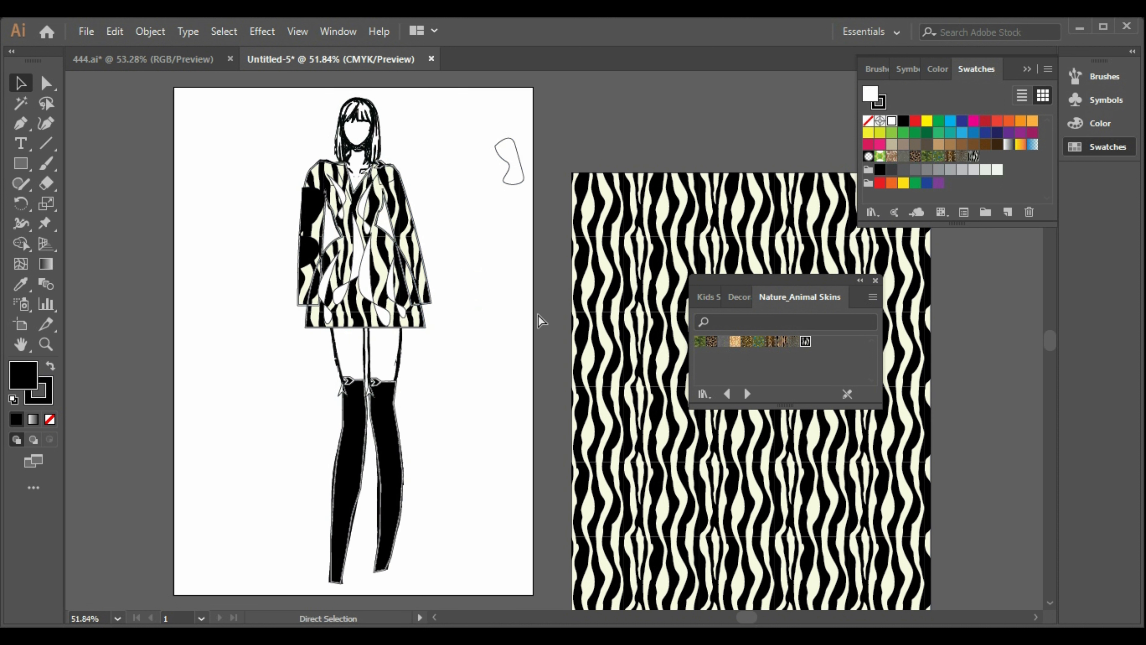
key(ctrl+z)
drag(329, 224, 519, 296)
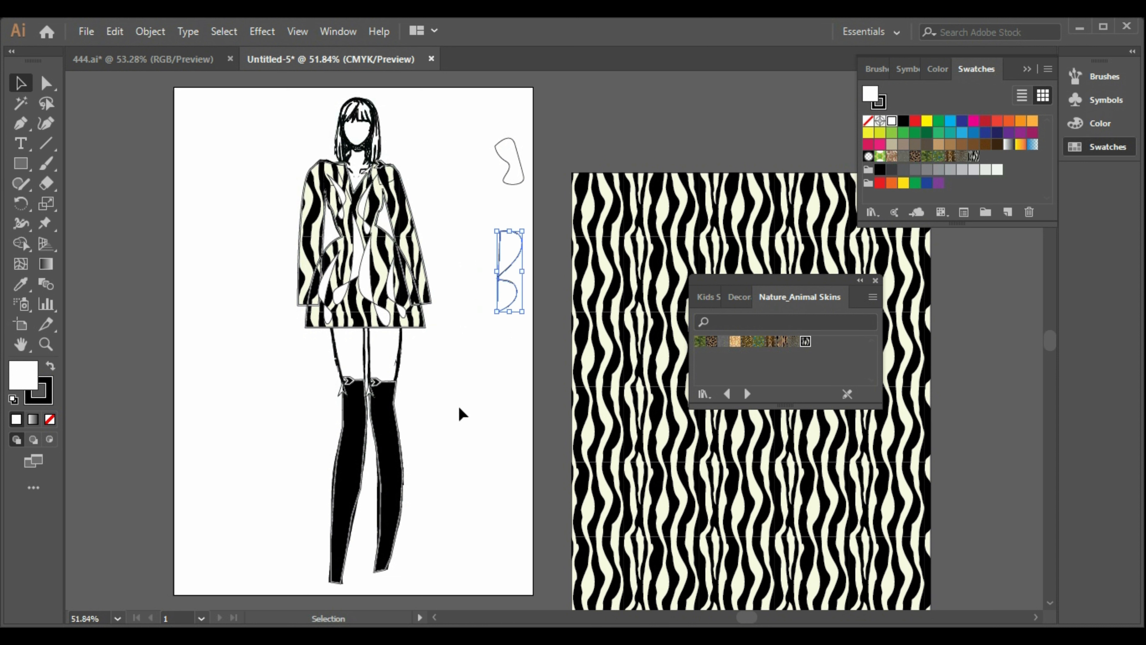
Undo the sleeve panel moves and the garment's zebra pattern fill.
key(ctrl+z)
key(ctrl+z)
key(ctrl+z)
key(ctrl+z)
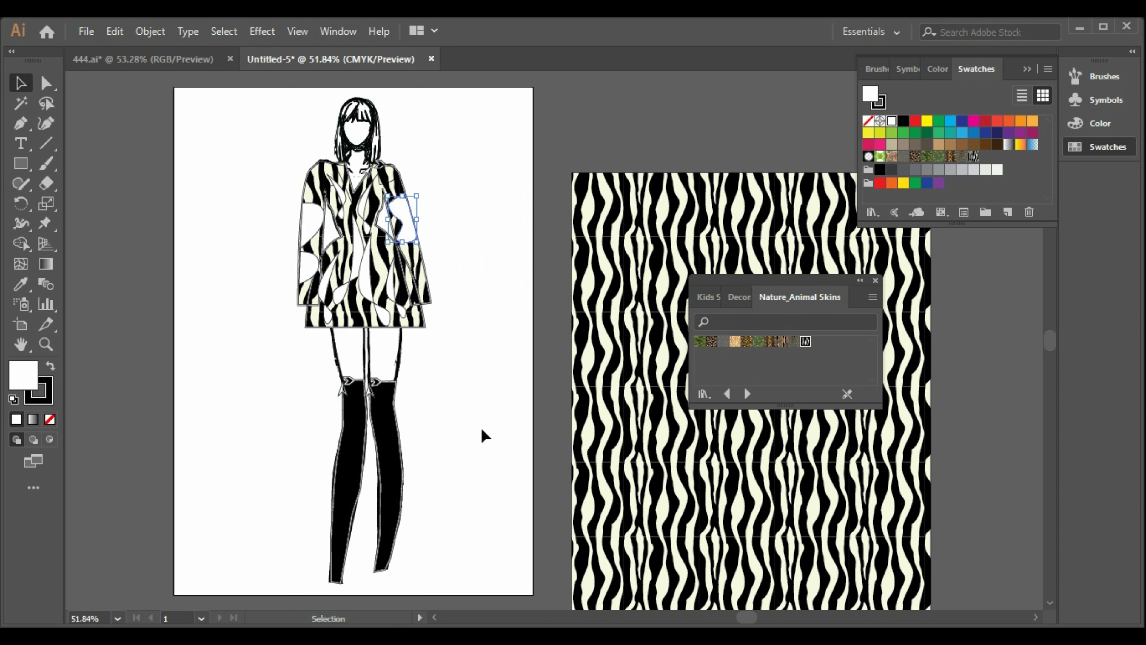
key(ctrl+z)
key(ctrl+z)
key(ctrl+z)
key(ctrl+z)
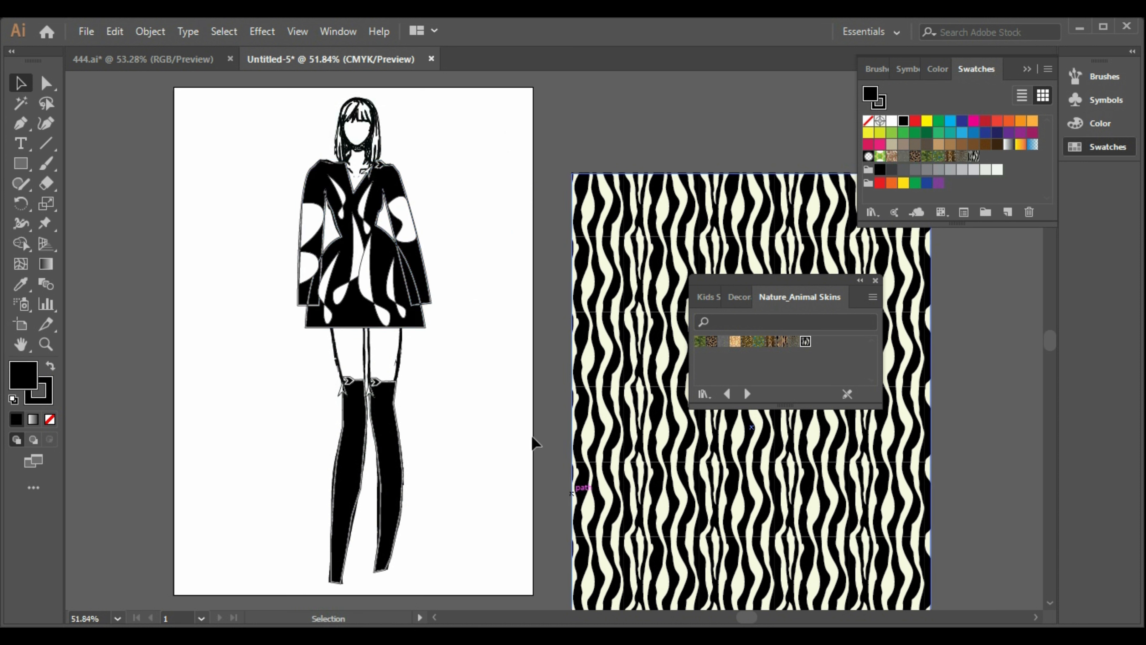
Narrow the white decorative panels on both sleeves toward the outer sleeve edges.
click(534, 443)
click(319, 232)
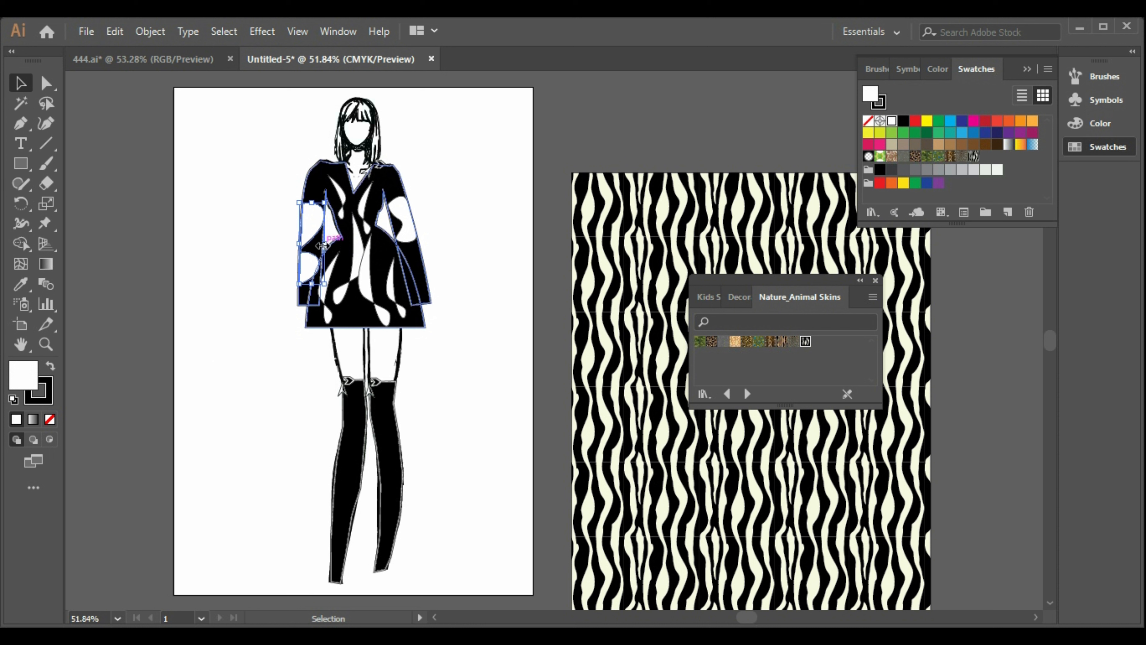
drag(321, 245, 315, 244)
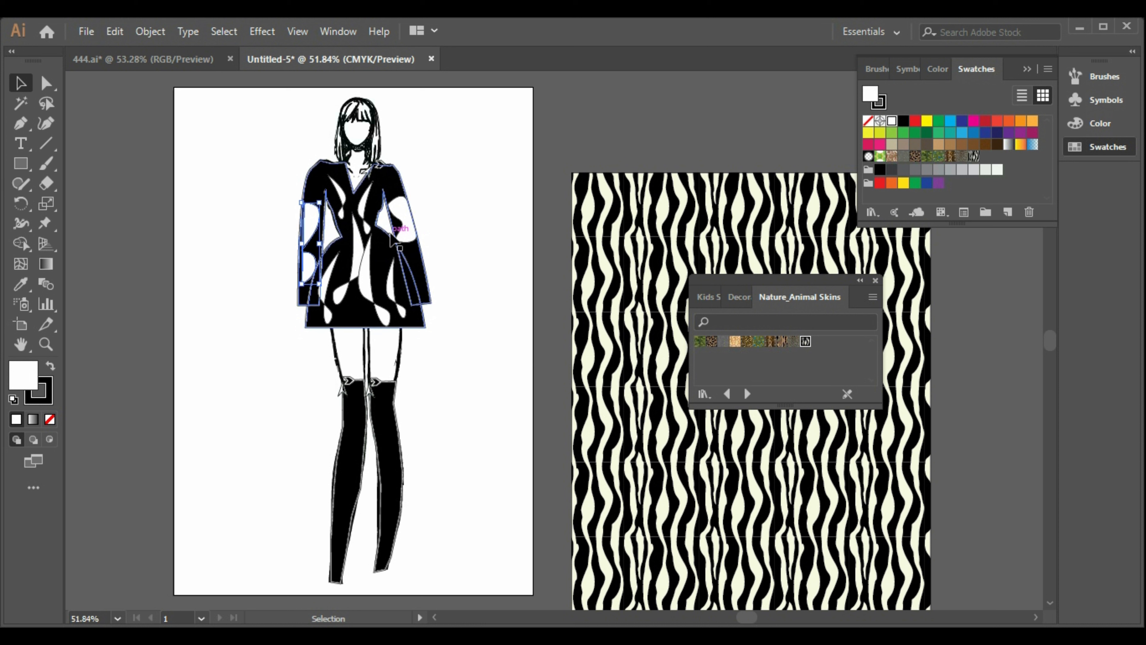
click(394, 222)
mouse_move(393, 219)
mouse_down()
mouse_move(408, 221)
mouse_move(398, 220)
mouse_up()
click(459, 246)
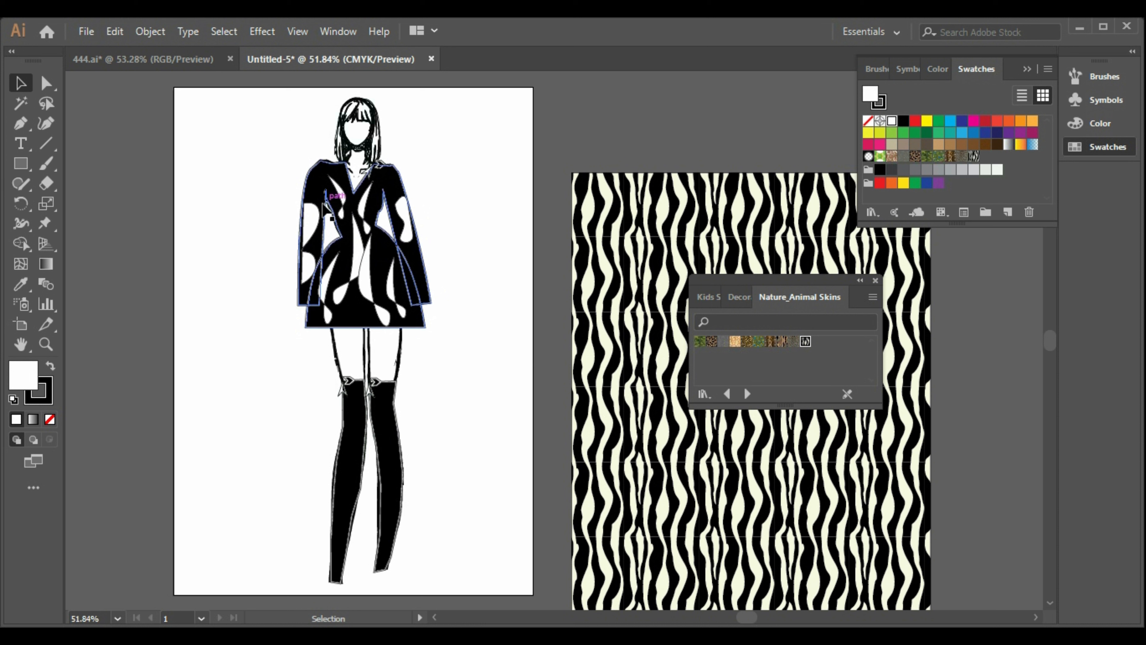
Delete the white decorative panels from both sleeves.
drag(318, 216, 318, 199)
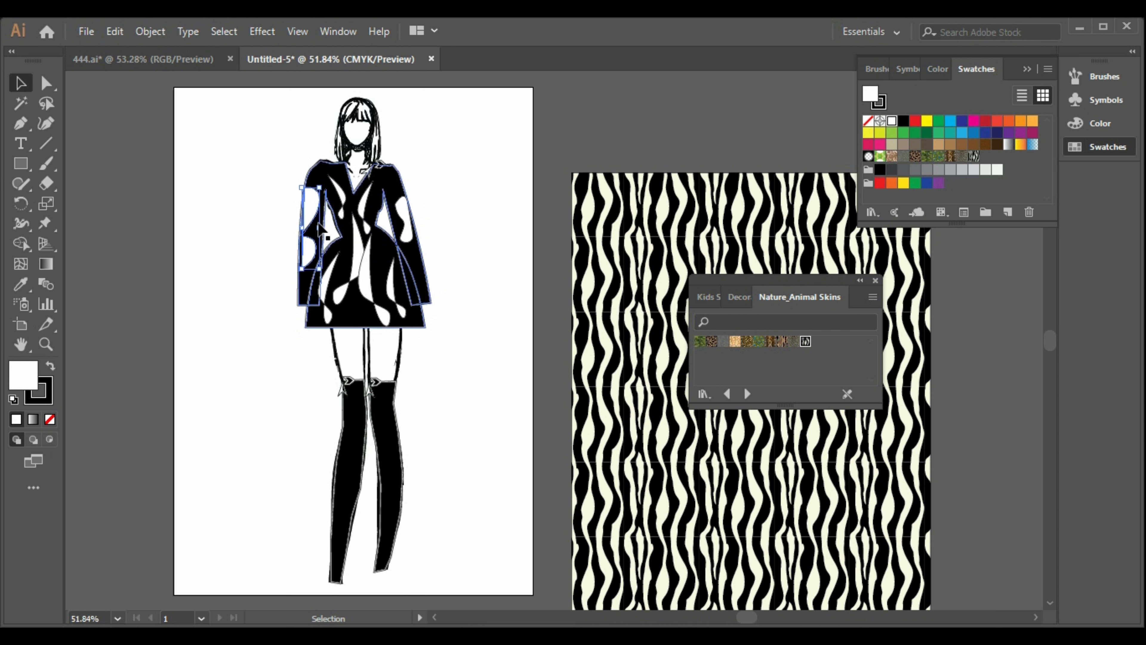
key(Delete)
click(407, 221)
key(Delete)
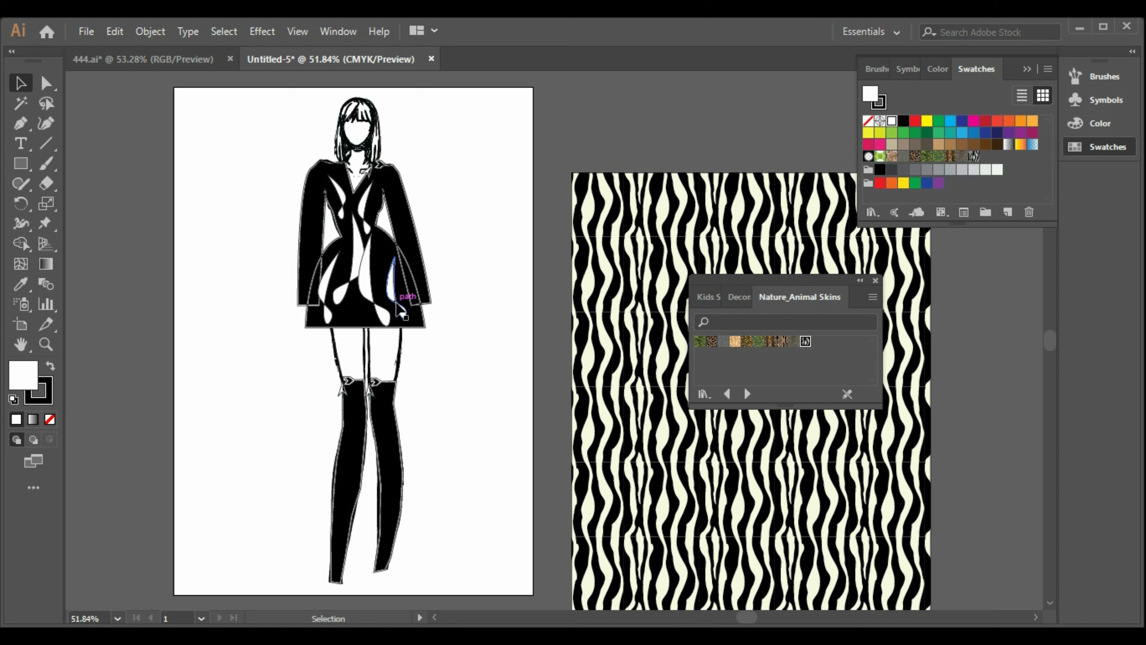
Try the zebra-stripe pattern on the right-hand boot, undo the fill, and deselect the boot.
click(390, 482)
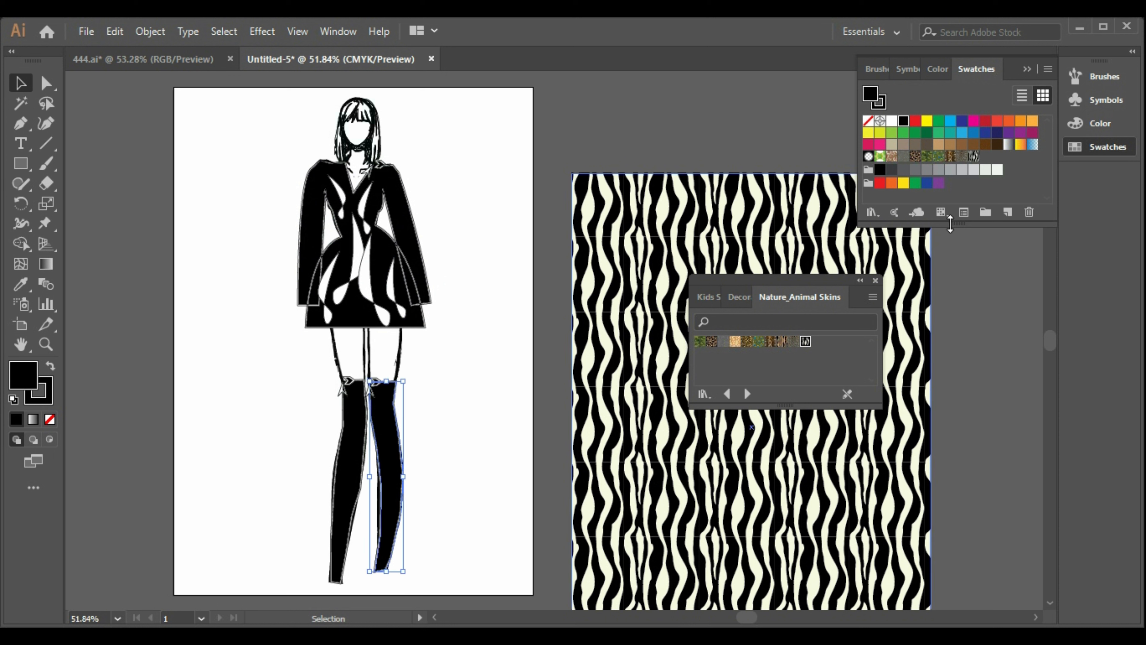
click(806, 342)
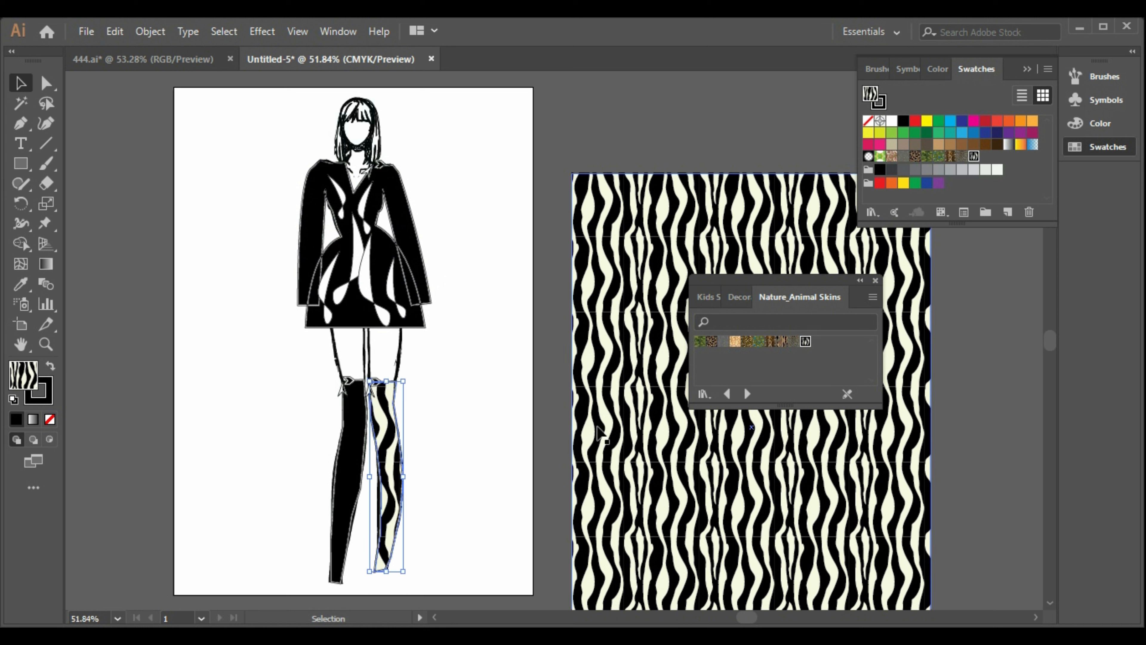
key(ctrl+z)
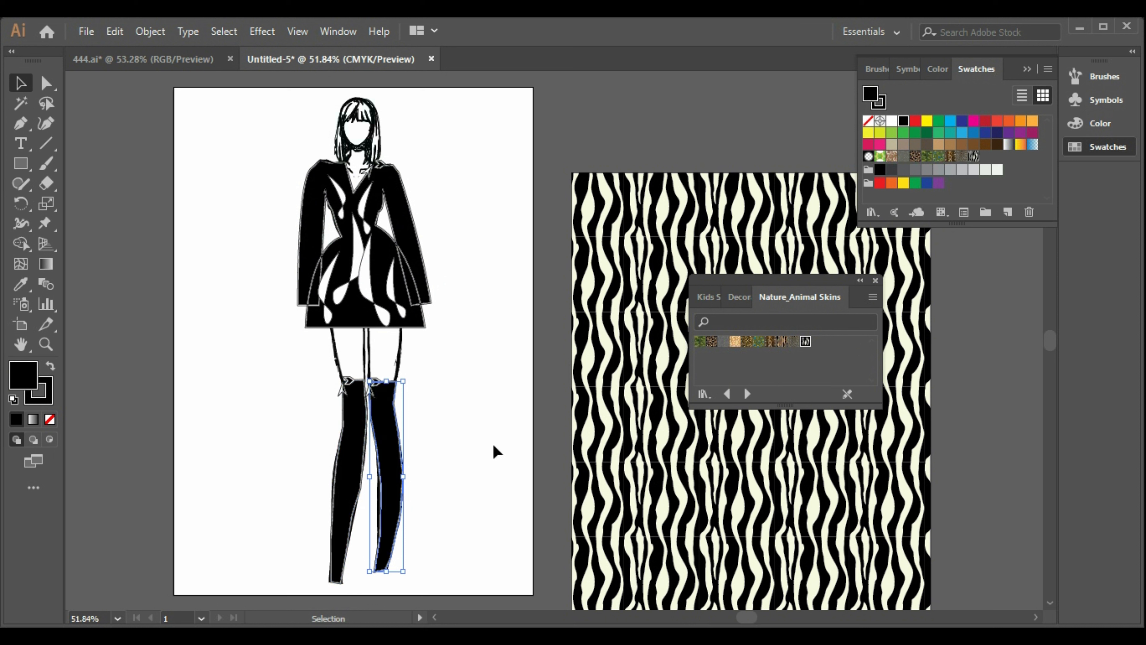
click(493, 448)
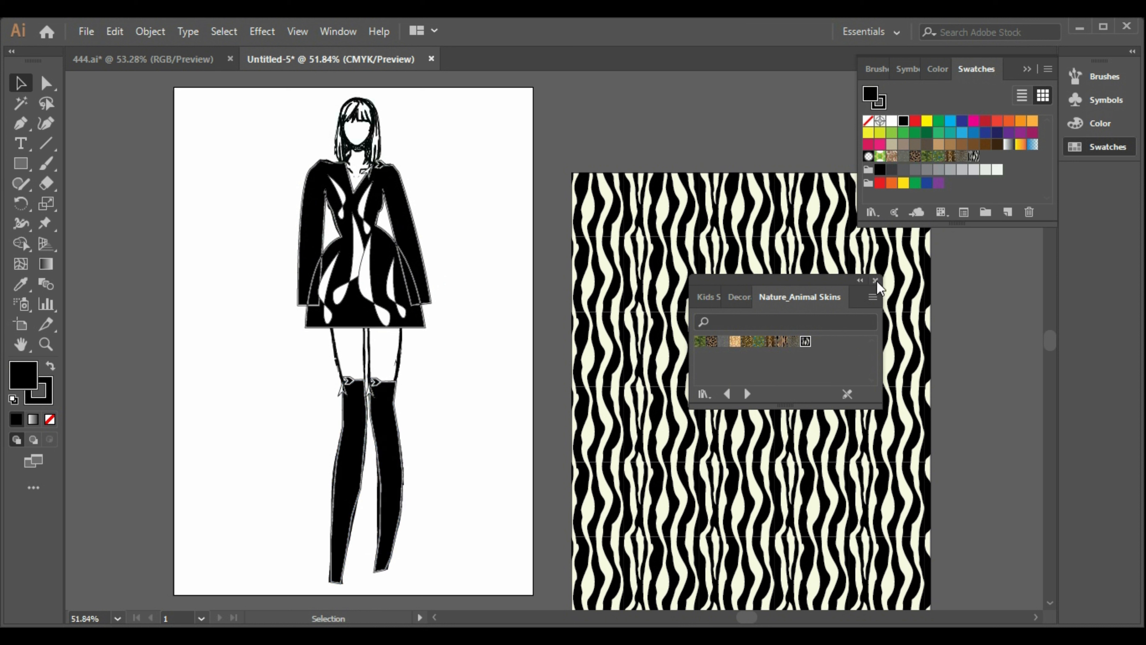
Step back through the pattern swatch libraries to Decorative Legacy.
click(703, 393)
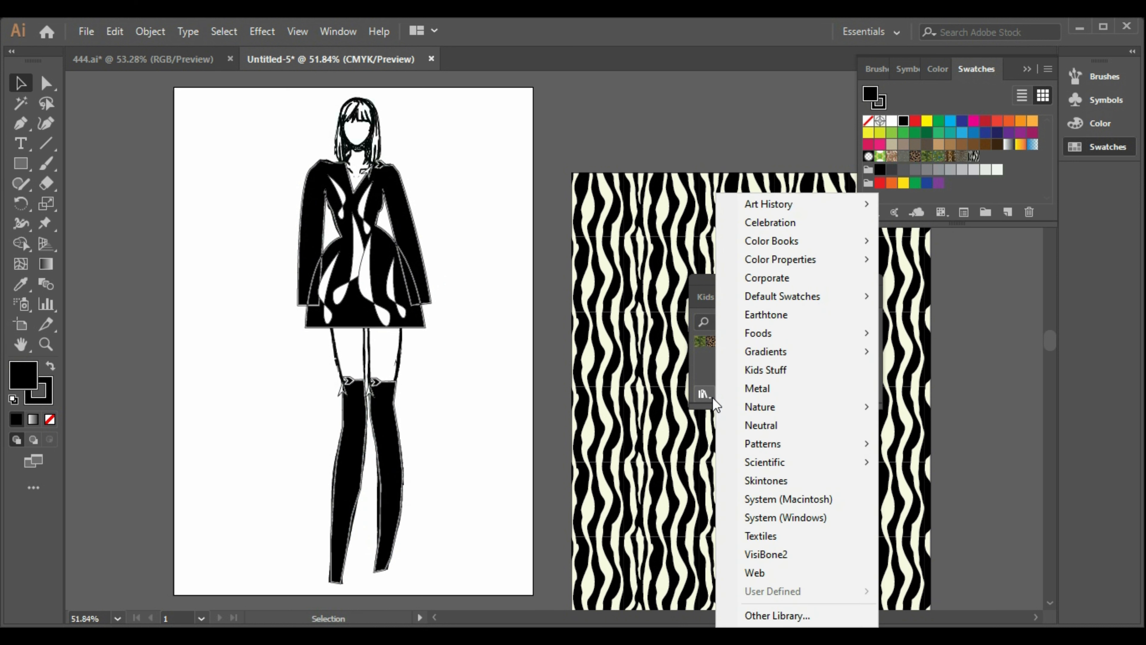
mouse_move(839, 406)
click(957, 406)
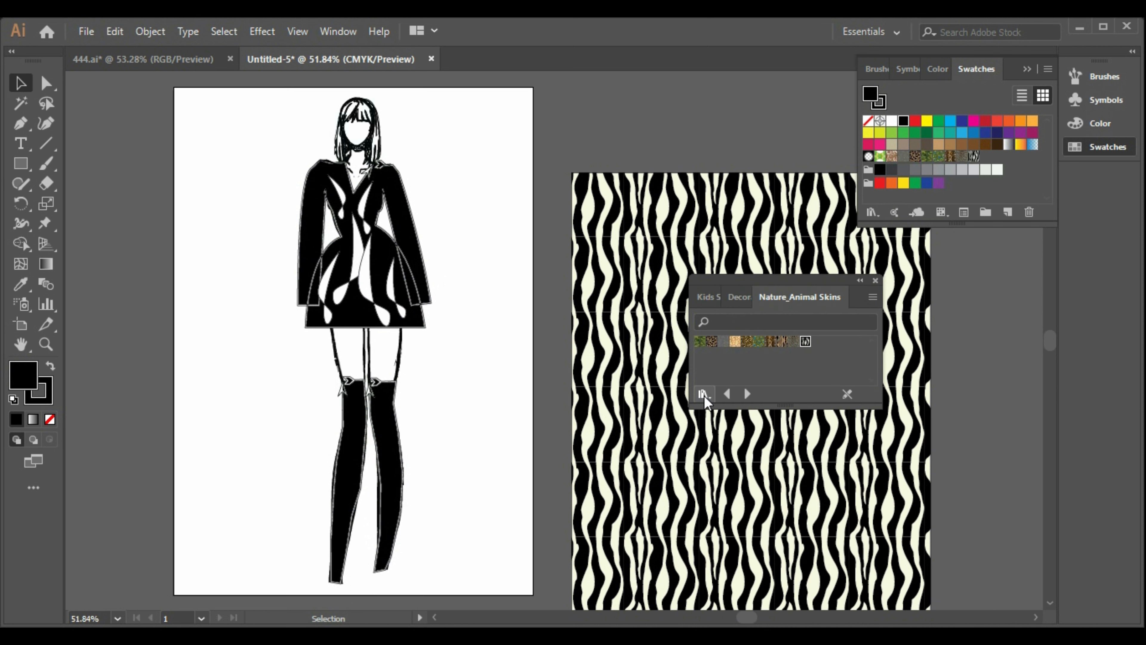
click(725, 396)
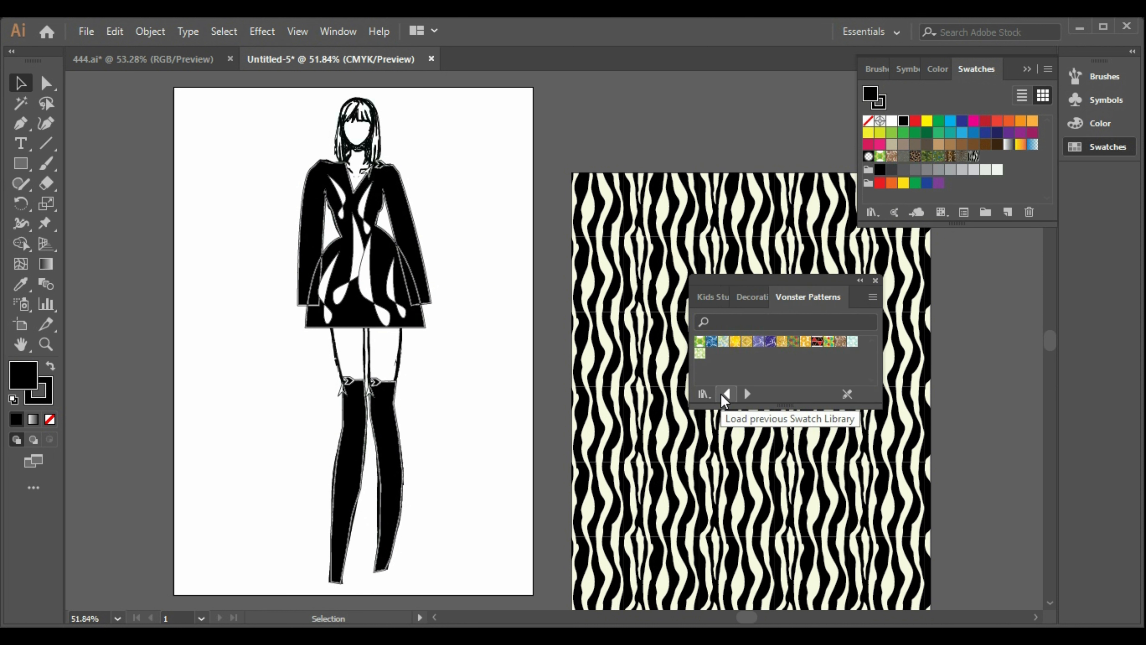
click(724, 394)
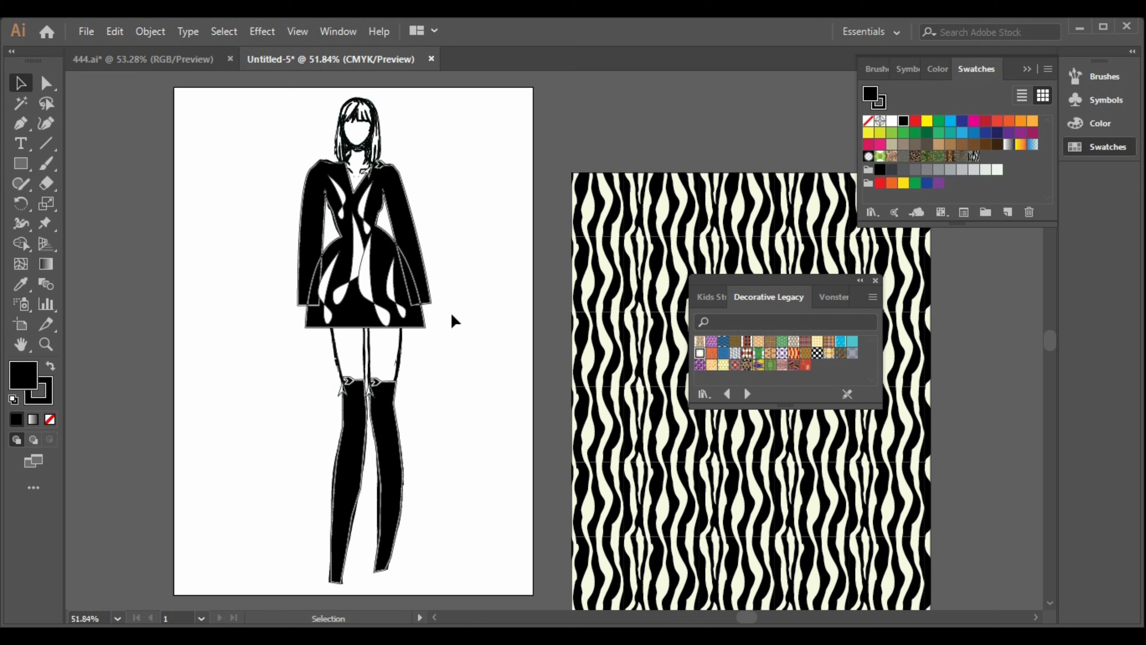
Draw a black background rectangle covering the whole artboard and send it behind the fashion figure.
click(20, 164)
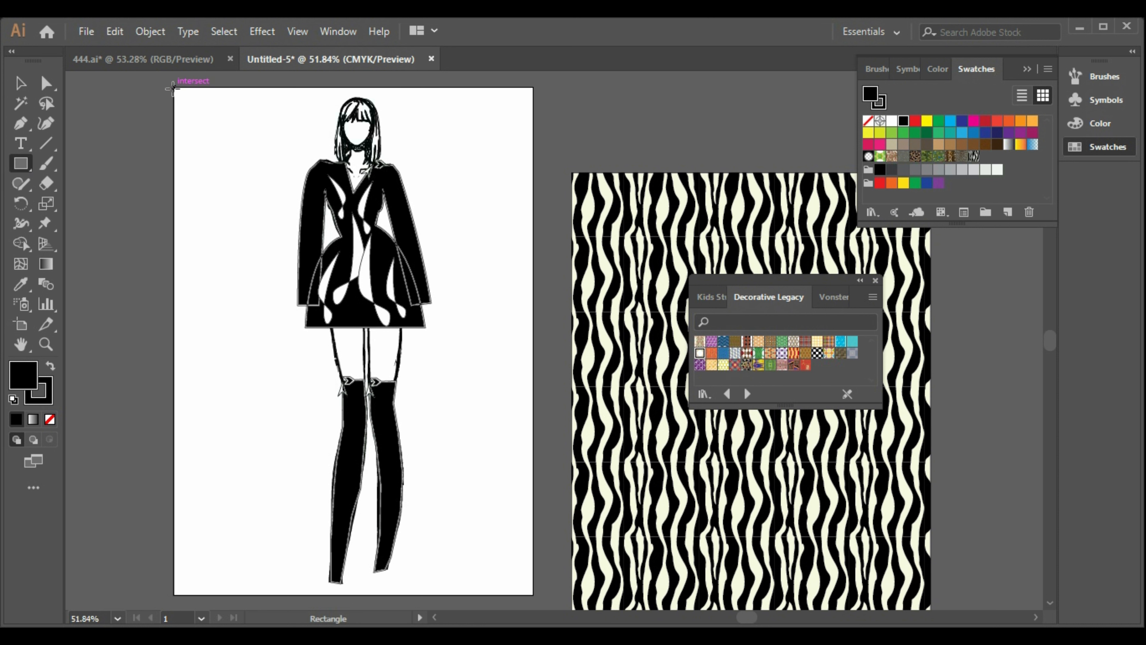
drag(174, 88, 533, 594)
key(v)
right_click(280, 312)
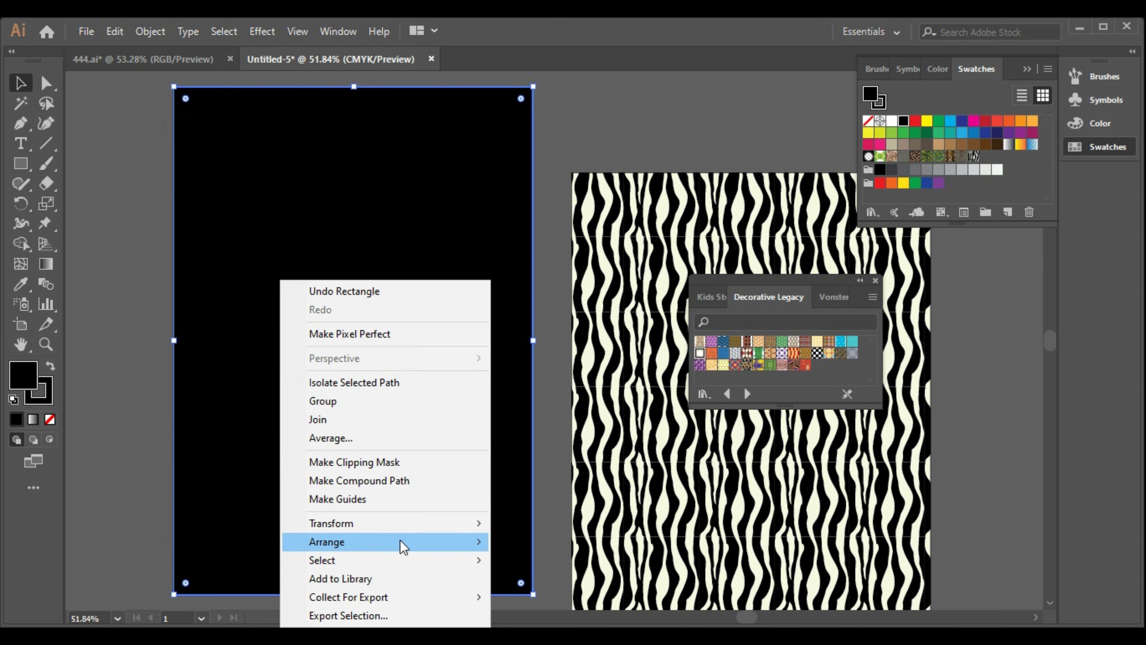
mouse_move(399, 541)
click(605, 598)
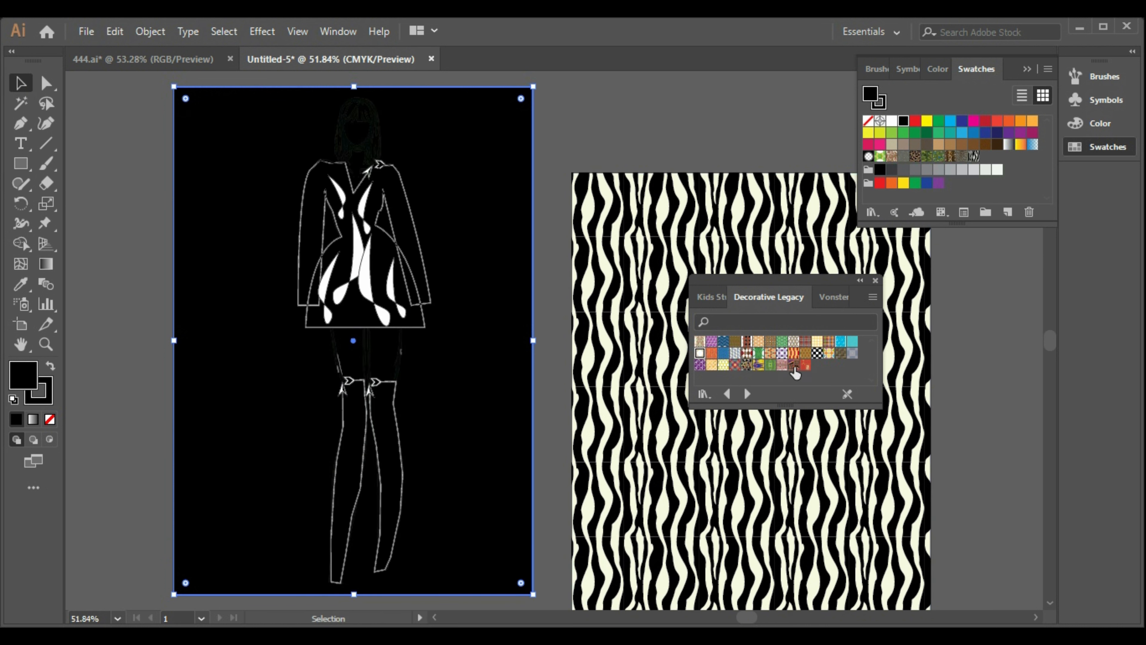
Fill the background rectangle with the red plaid Decorative Legacy pattern and lower its opacity to 56%.
click(816, 342)
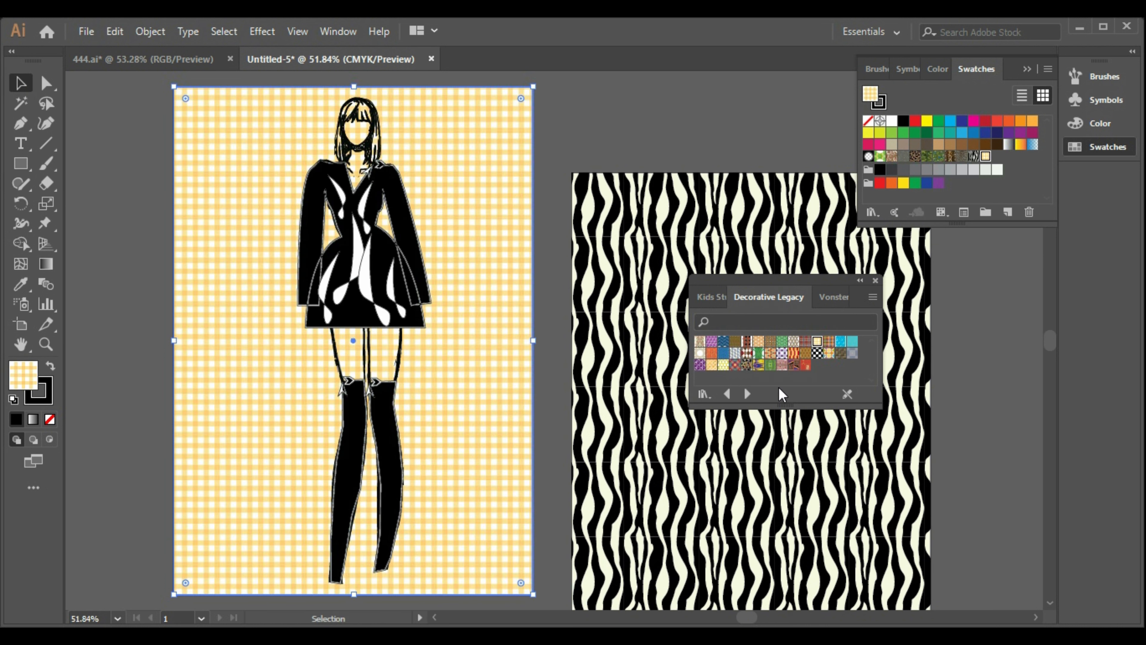
click(805, 343)
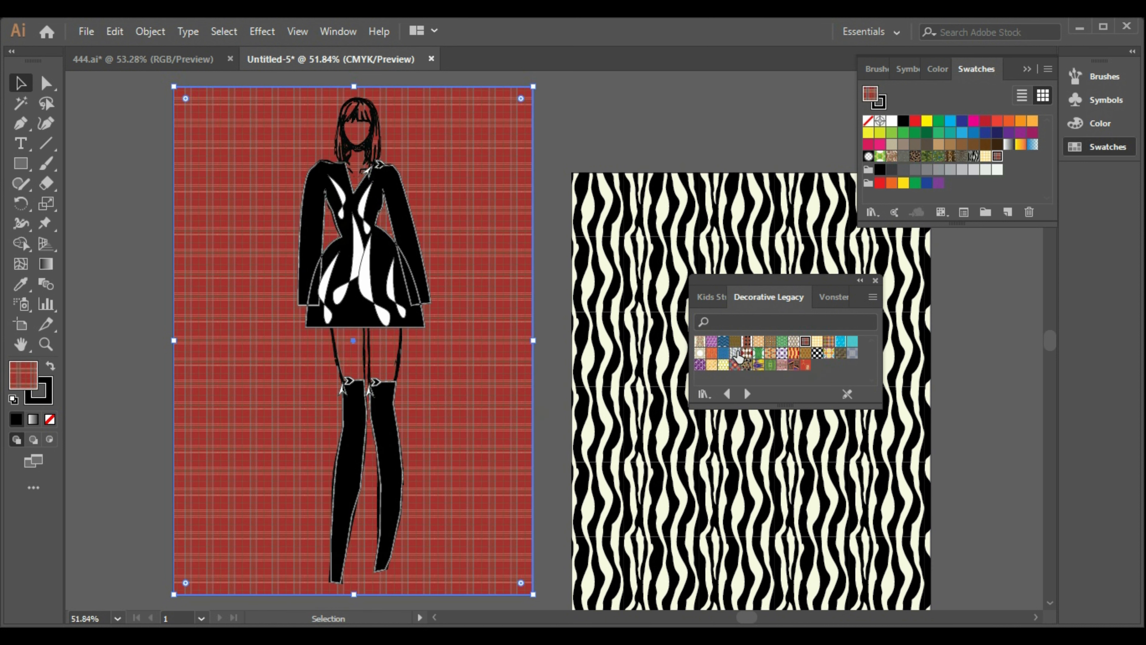
click(336, 31)
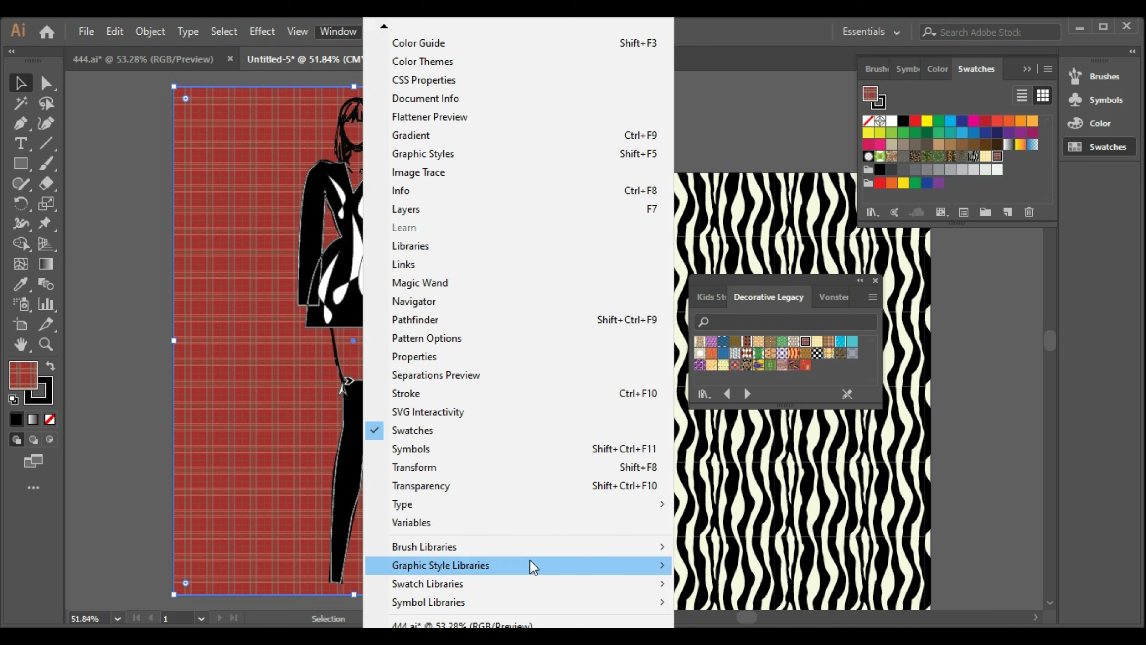
click(498, 485)
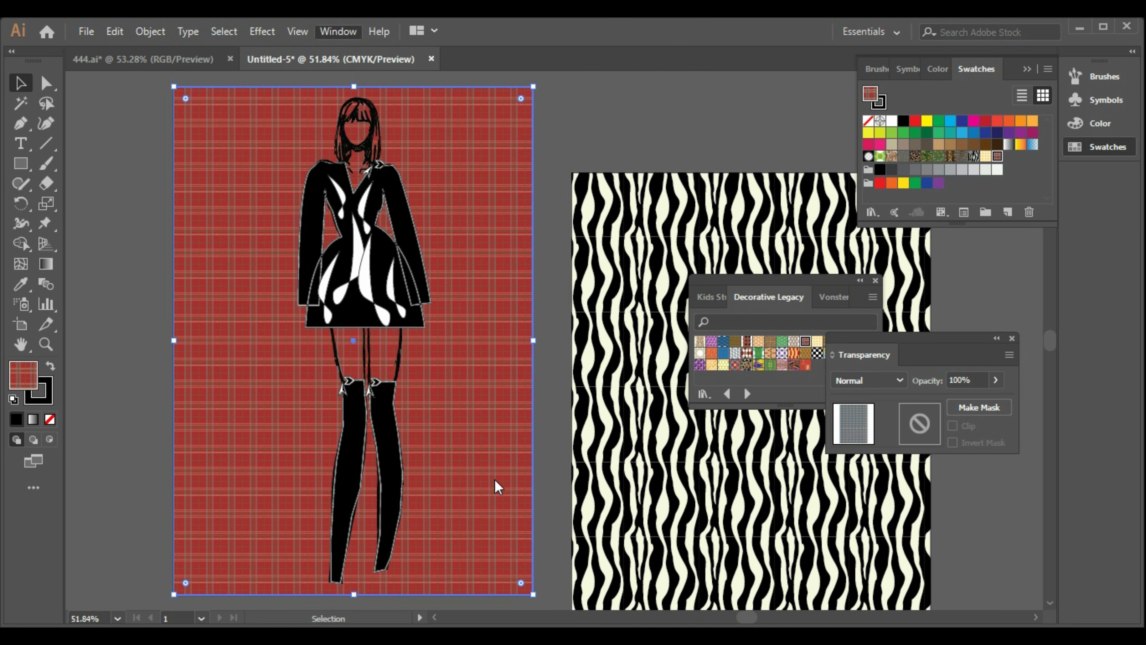
click(996, 382)
drag(992, 400, 956, 405)
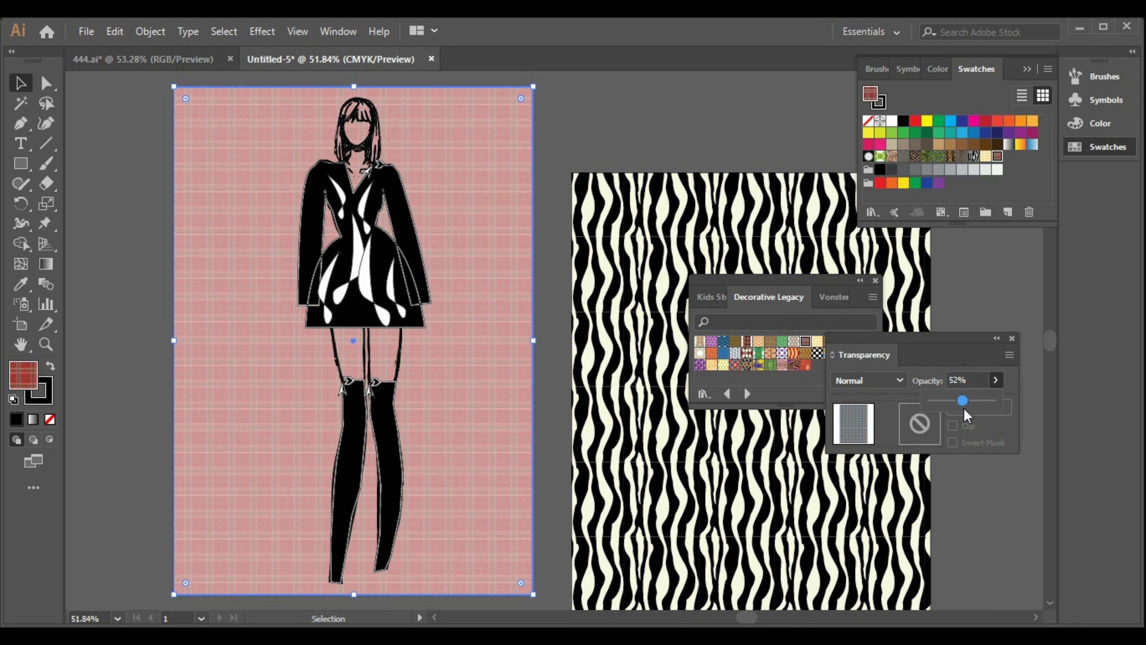
click(965, 405)
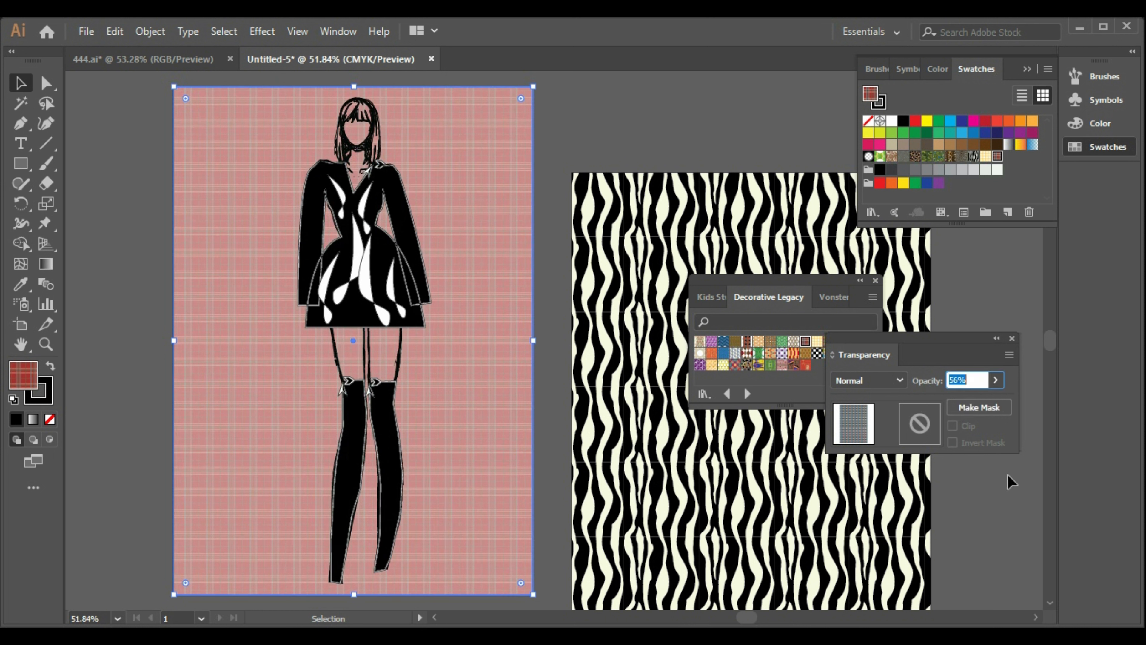
Close the Transparency and pattern library panels and delete the zebra-pattern rectangle beside the artboard.
click(1011, 338)
click(874, 280)
click(835, 297)
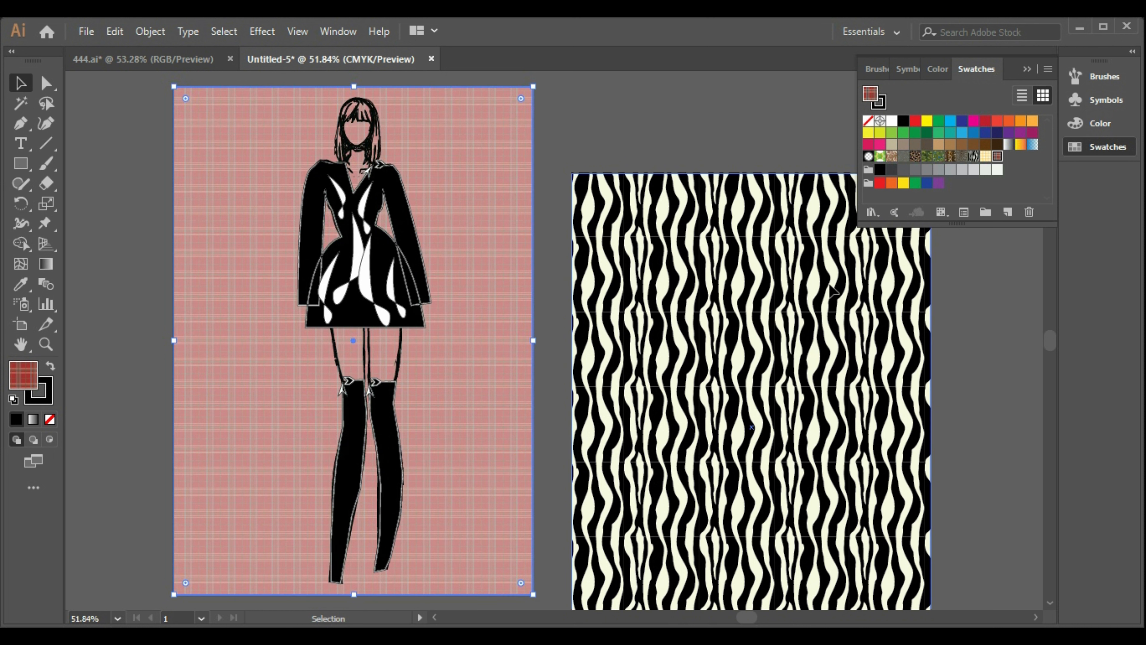
key(Delete)
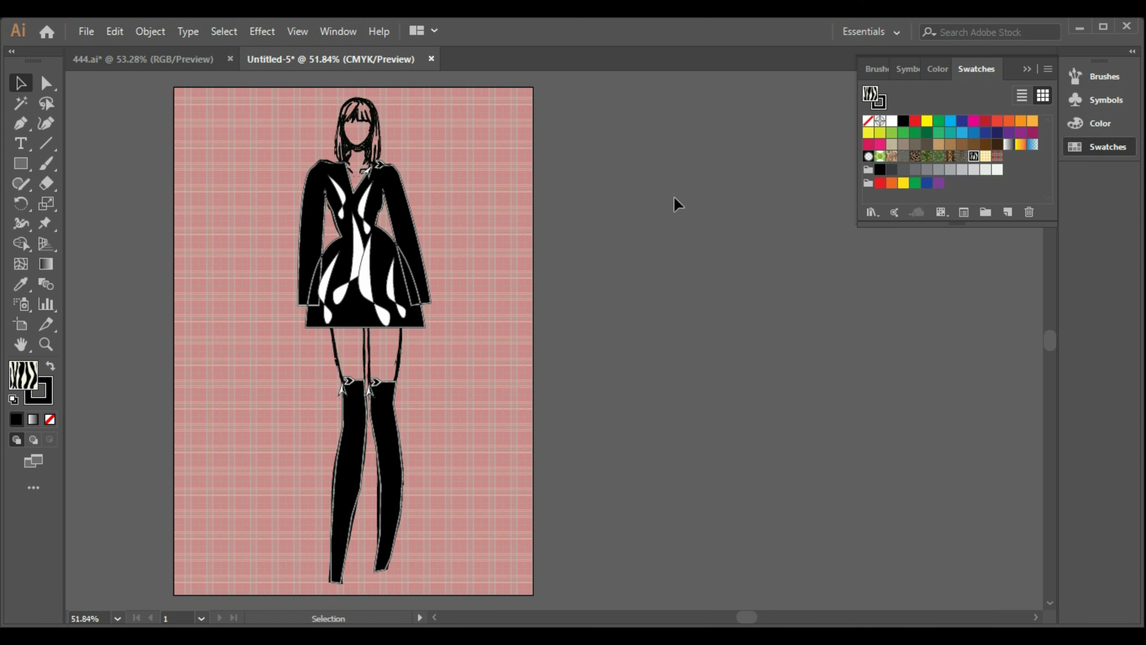
Copy the white decorative panel from the skirt's right-hand side onto the upper part of the left-hand sleeve.
click(391, 288)
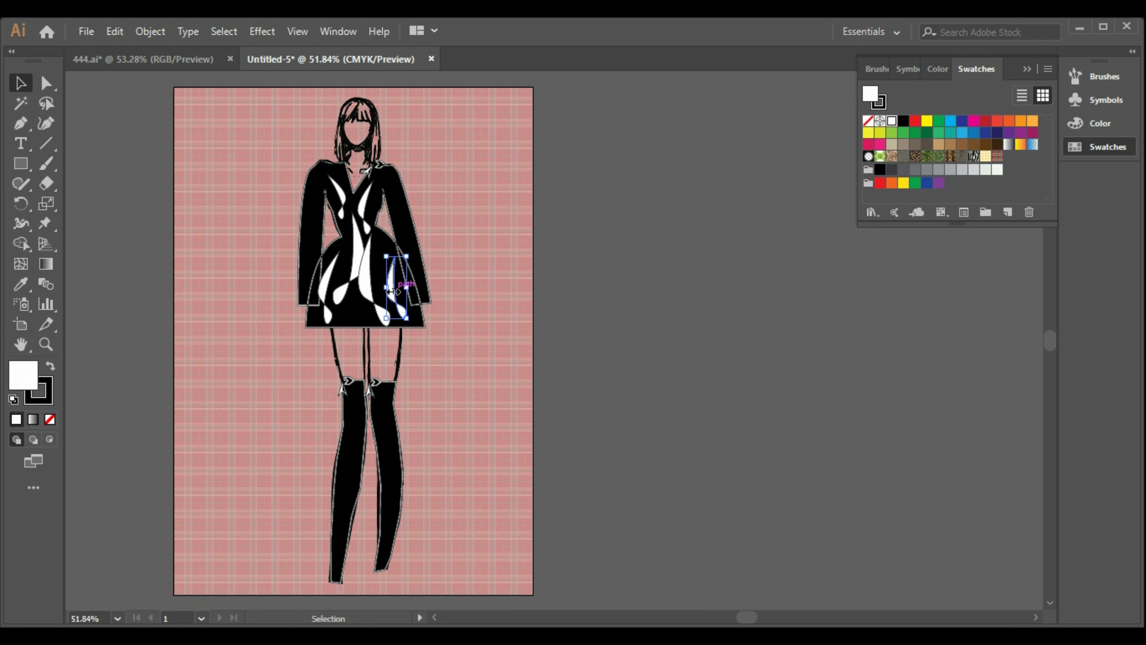
ctrl+click(393, 300)
drag(393, 300, 324, 183)
click(469, 288)
click(614, 187)
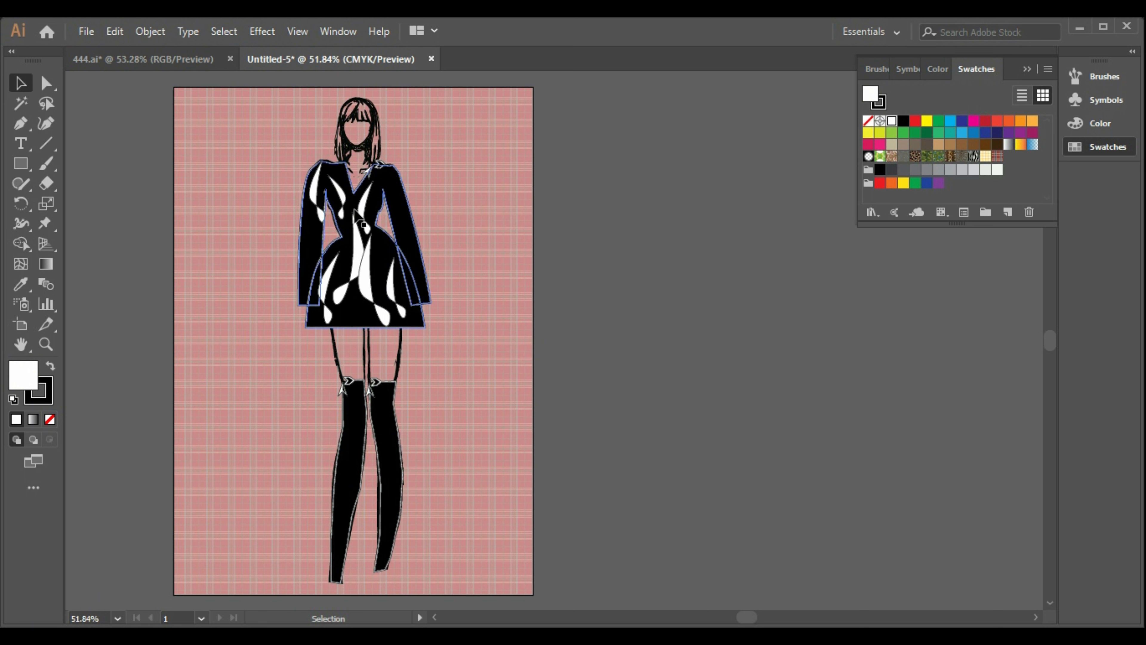
Place a copy of the sleeve's white decorative panel on the empty canvas beside the artboard and reflect it across the vertical axis.
key(a)
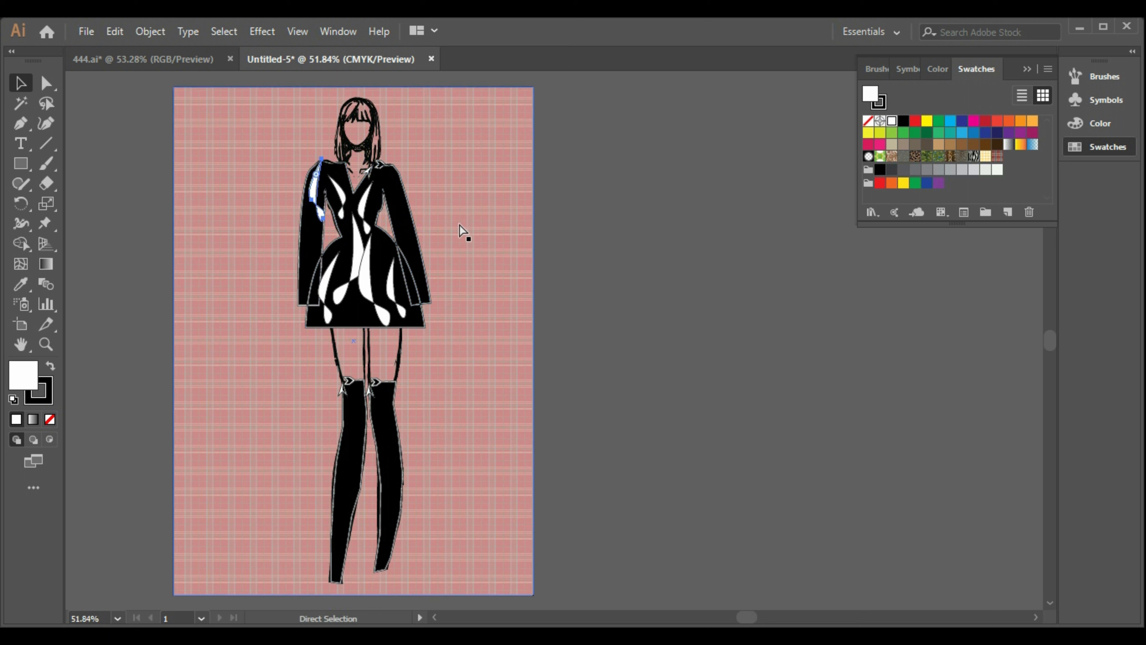
key(ctrl+z)
key(v)
drag(561, 352, 710, 424)
click(763, 345)
click(647, 315)
click(297, 263)
right_click(710, 422)
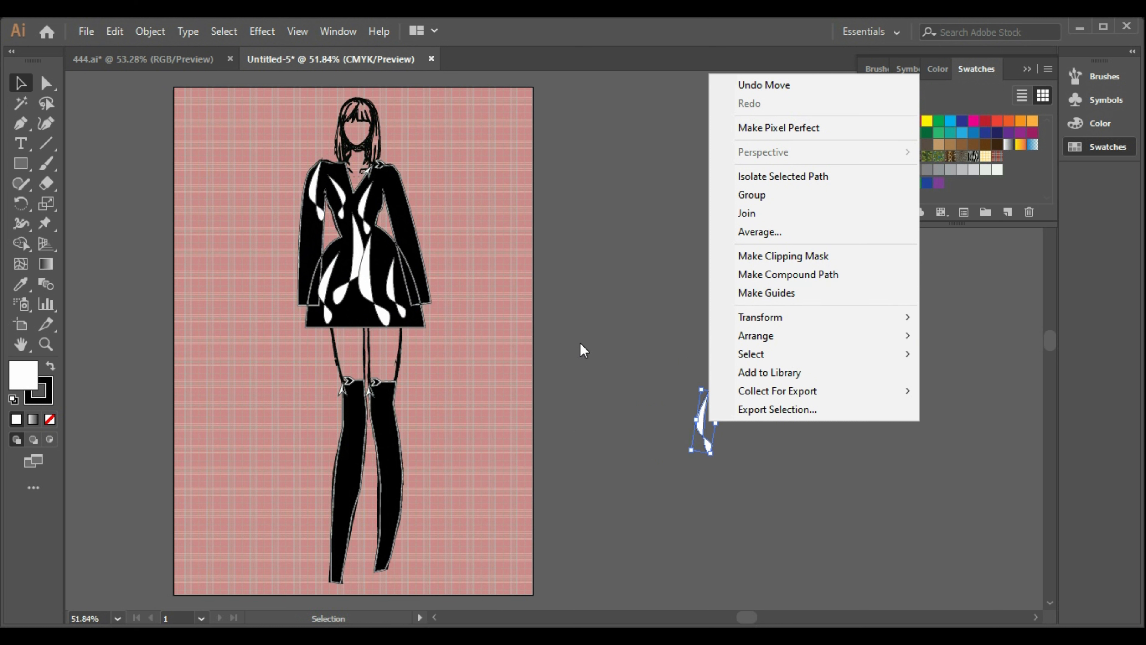
mouse_move(772, 316)
click(626, 377)
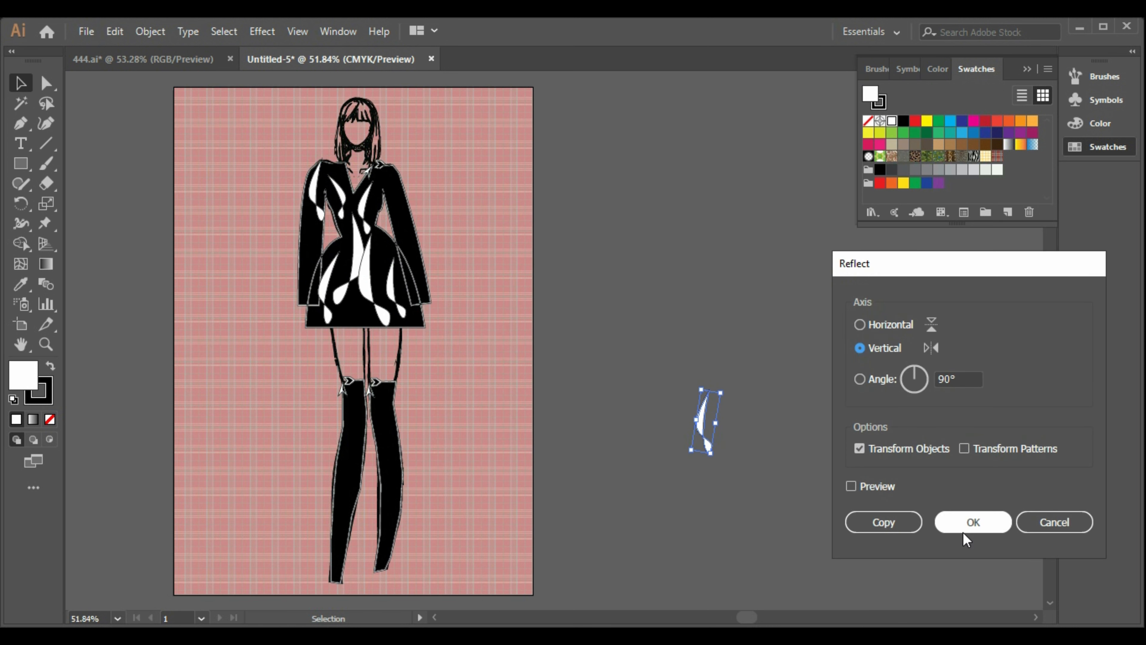
click(972, 521)
Move the mirrored white panel onto the upper right-hand sleeve and rotate it to follow the shoulder.
drag(705, 427, 404, 205)
key(ctrl+z)
drag(406, 209, 407, 208)
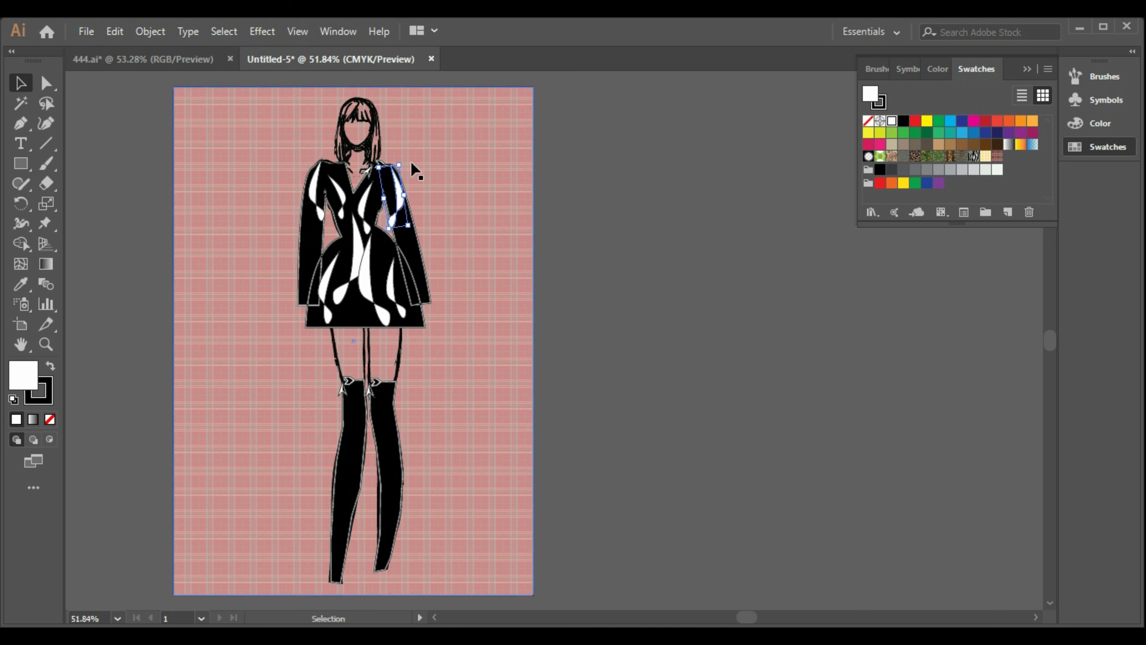
drag(407, 157, 391, 185)
click(496, 226)
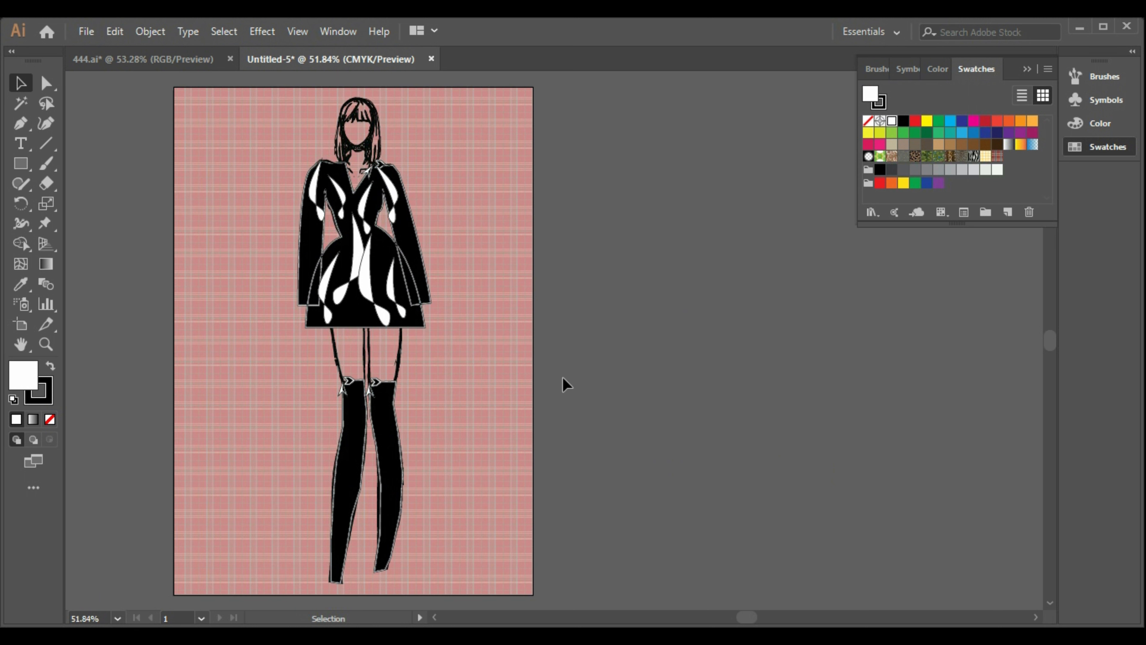
Nudge the white panel on the right-hand sleeve slightly toward the outer sleeve edge.
click(387, 178)
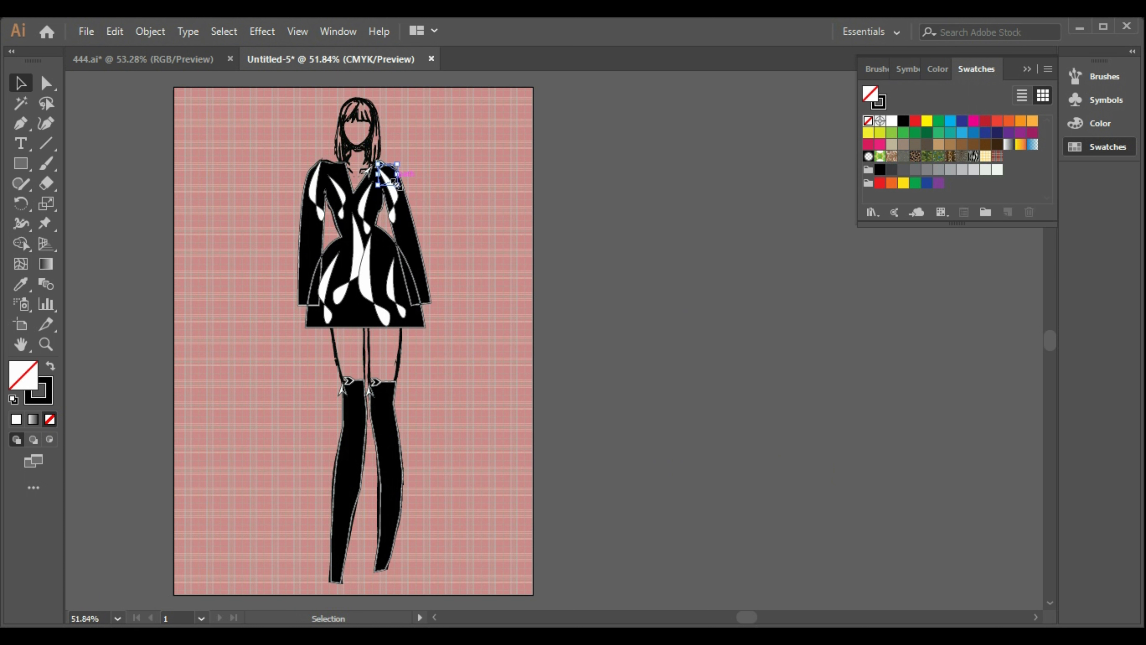
click(399, 196)
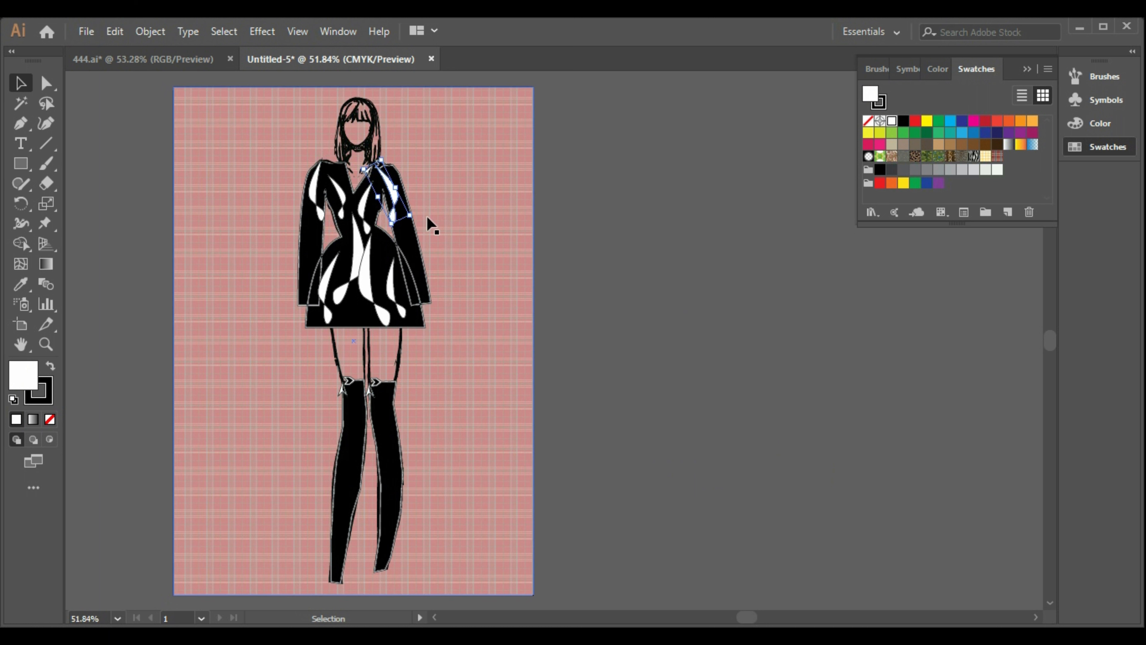
key(Right)
scroll(429, 225, down, 10)
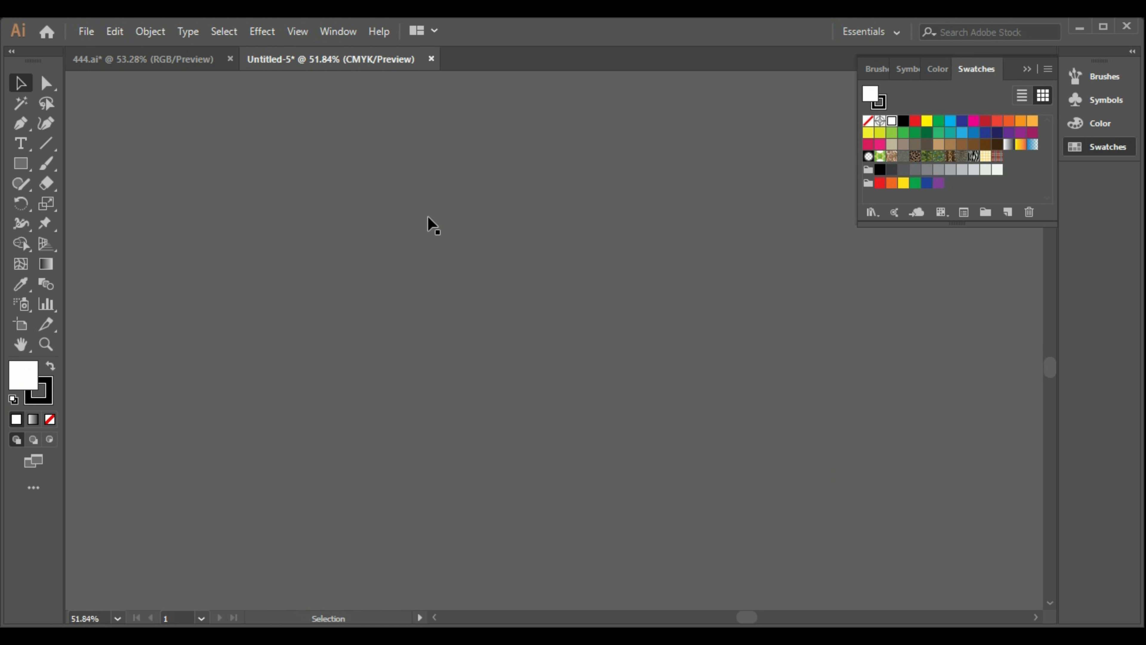
scroll(609, 343, up, 9)
scroll(618, 342, up, 2)
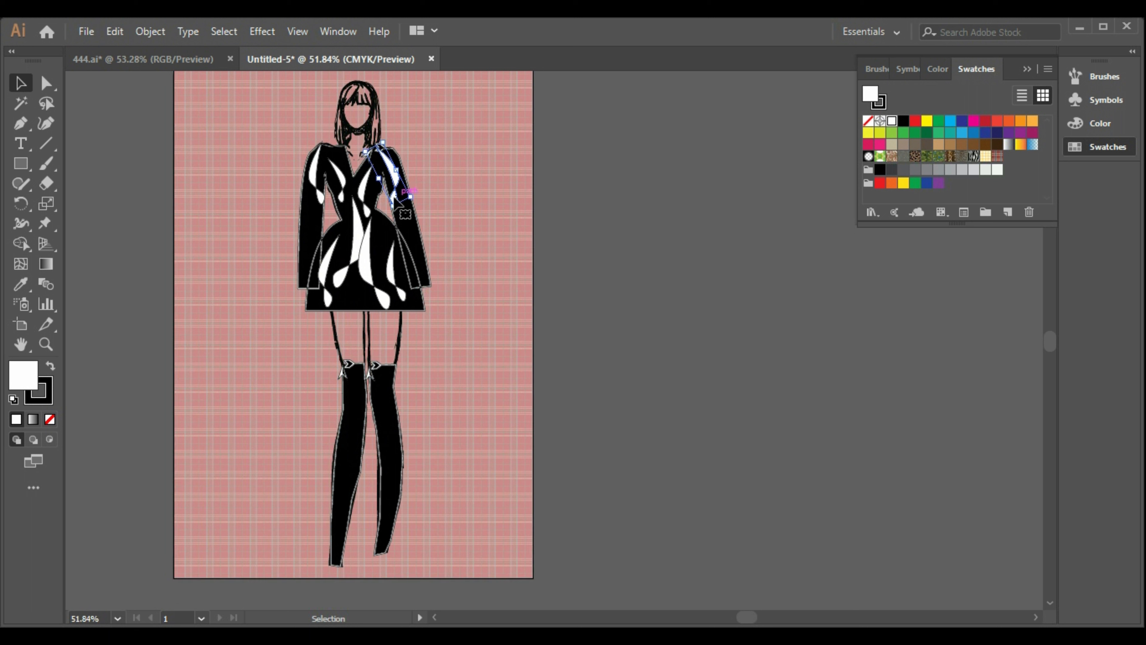
key(-)
click(671, 322)
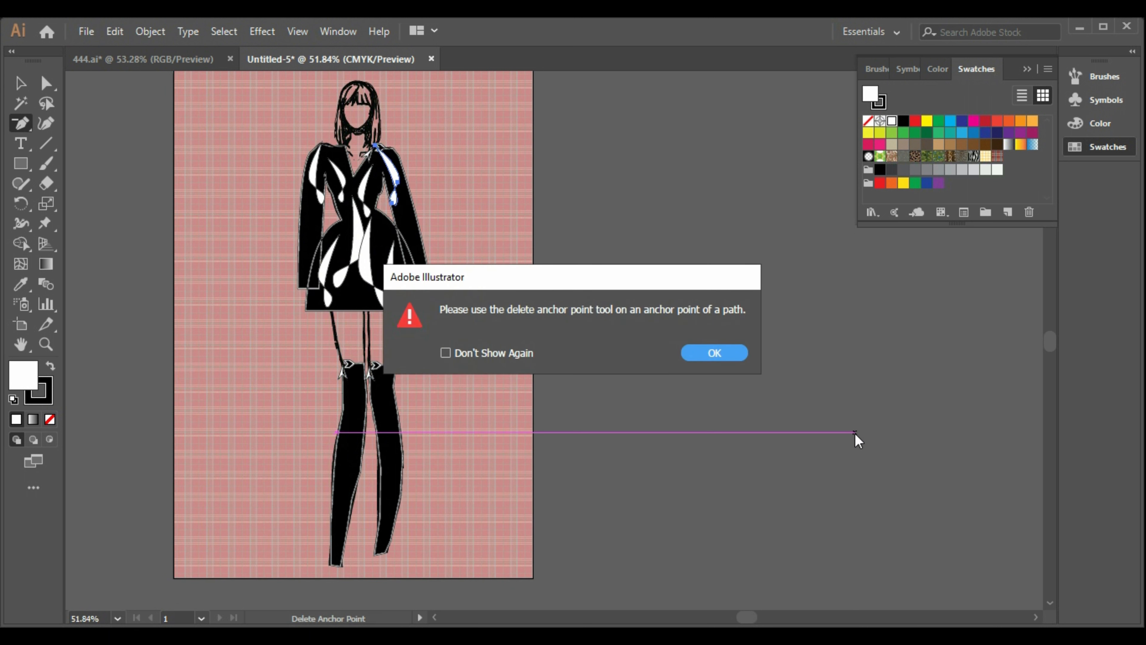
click(730, 357)
key(v)
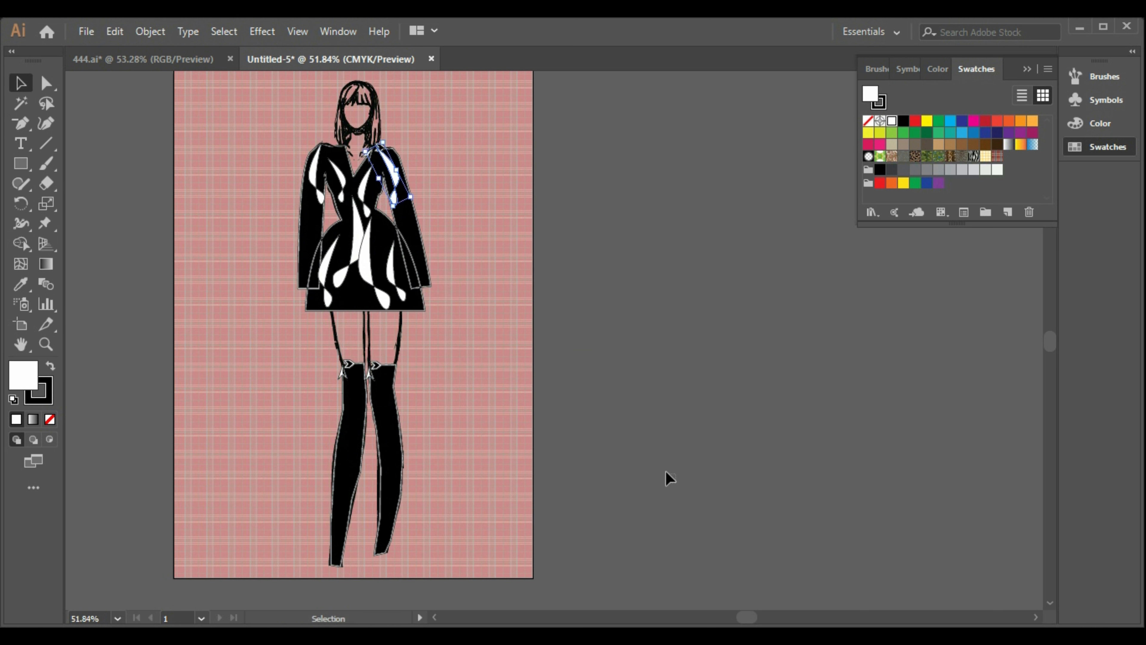
Deselect the sleeve's decorative panel and select the black garment shape.
click(667, 471)
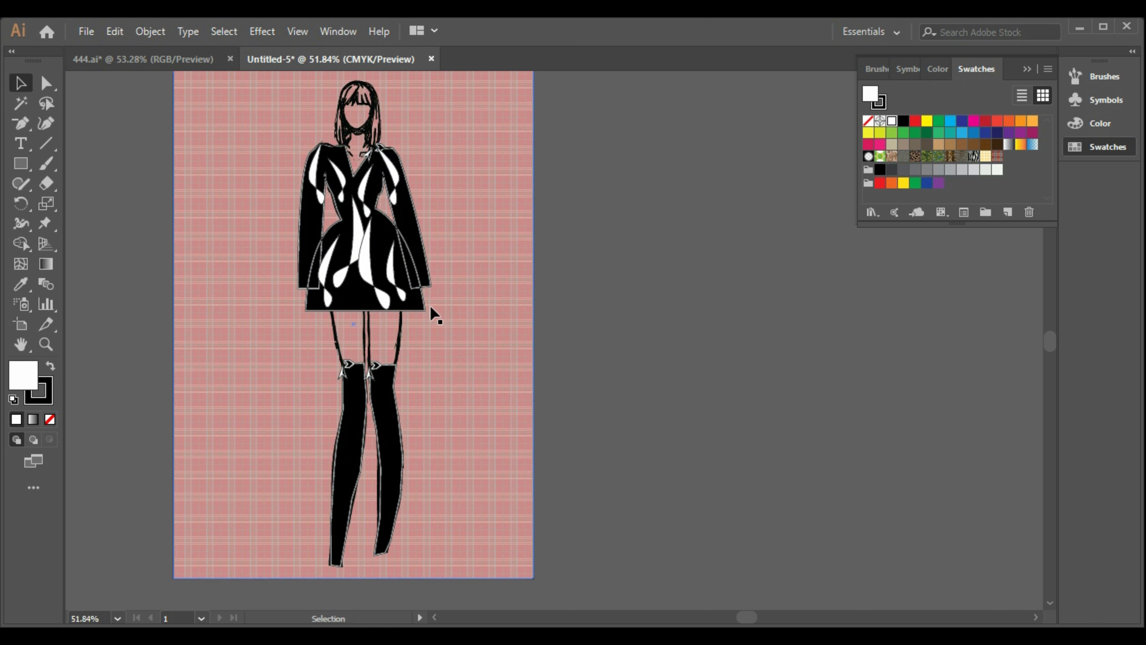
click(428, 277)
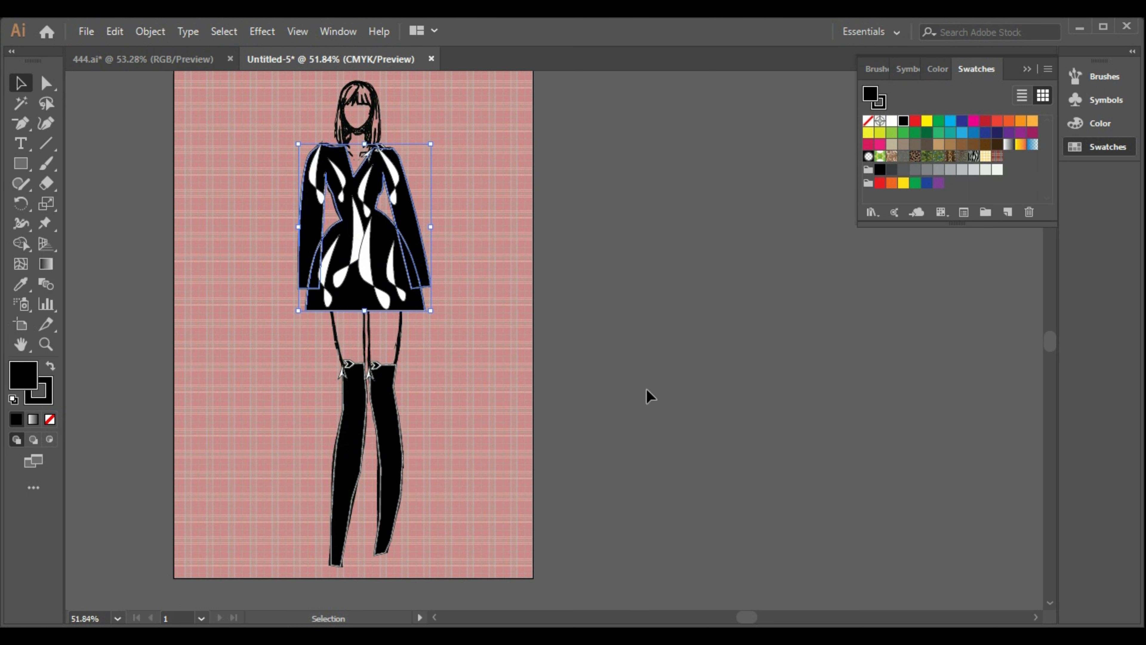